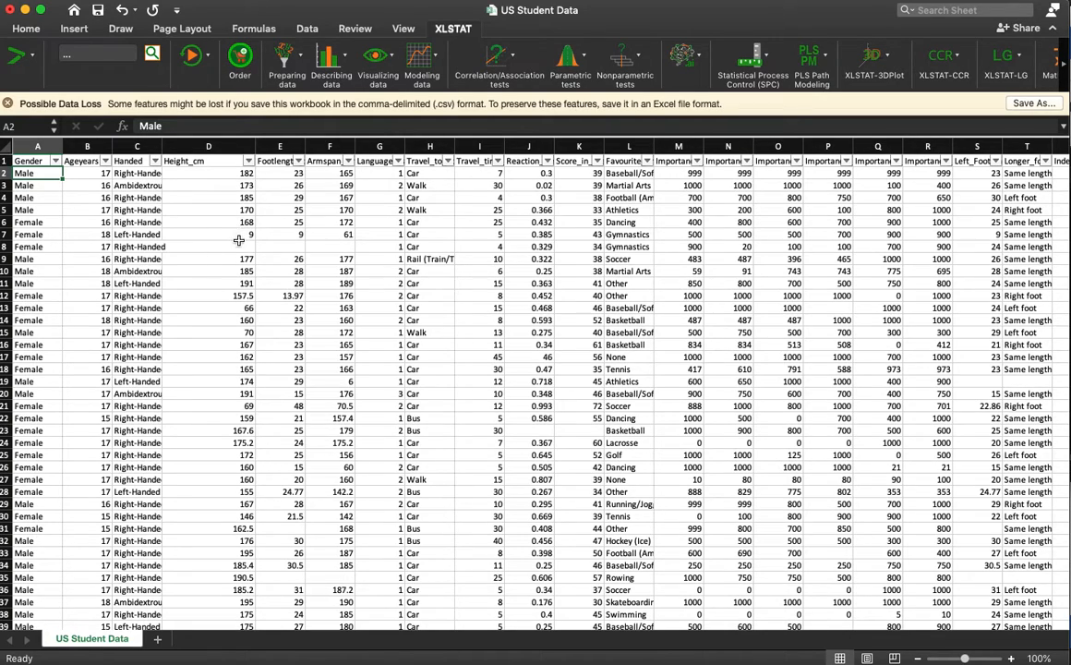
Look through the survey columns from Height_cm across to the time-use variables and inspect the Text_Messages_Sent_Yesterday column
{"action": "left_click", "coordinate": [237, 235]}
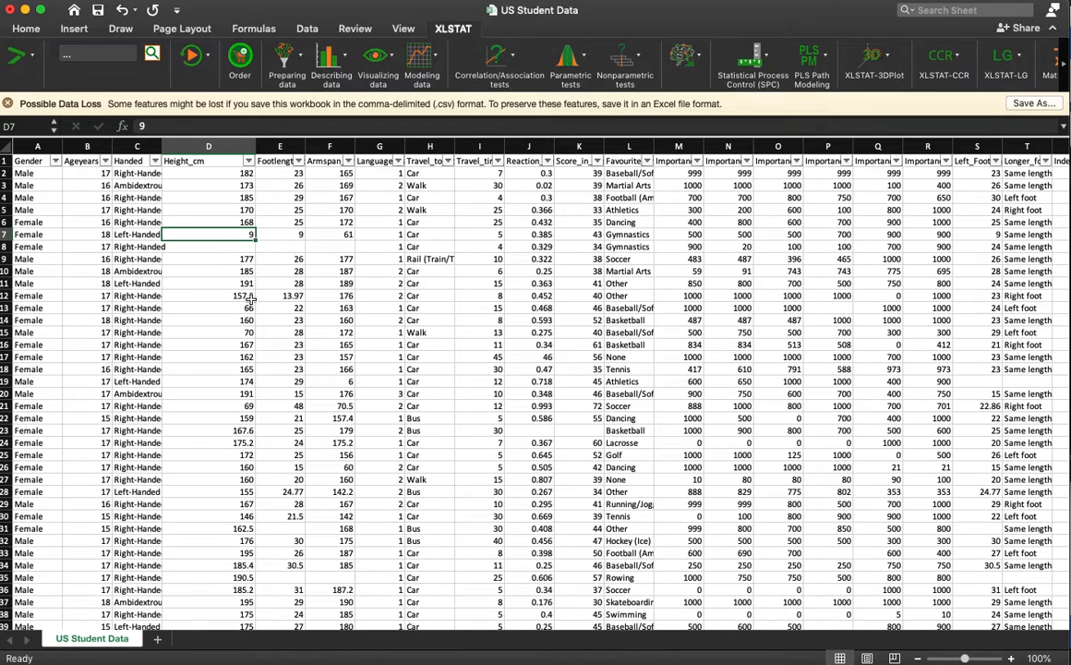
{"action": "scroll", "coordinate": [230, 277], "scroll_direction": "down", "scroll_amount": 1}
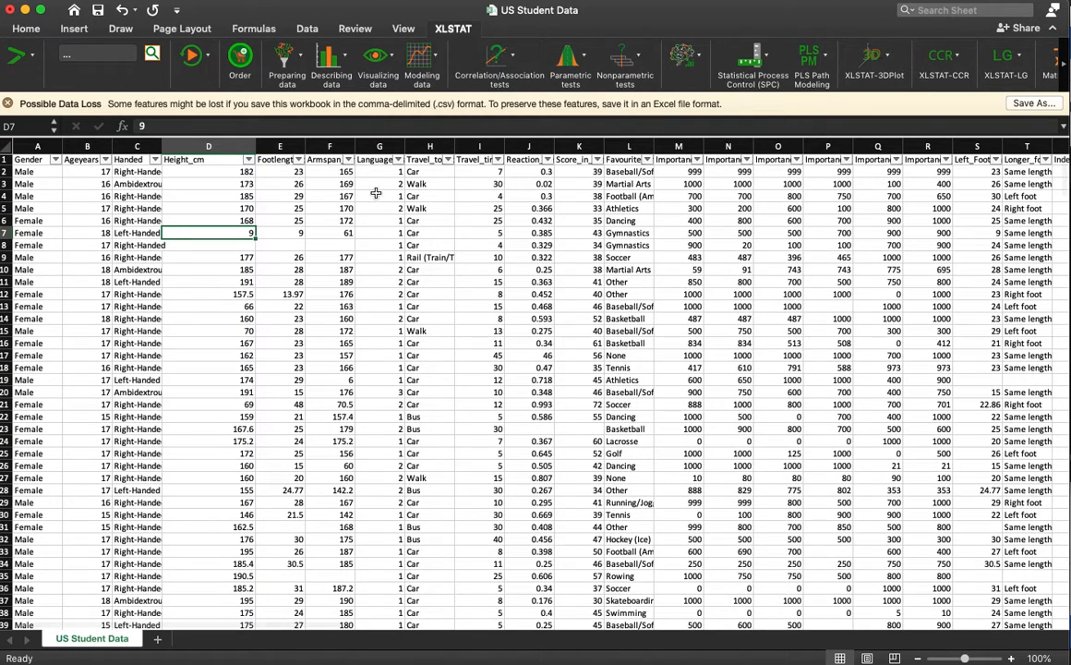
{"action": "left_click", "coordinate": [882, 270]}
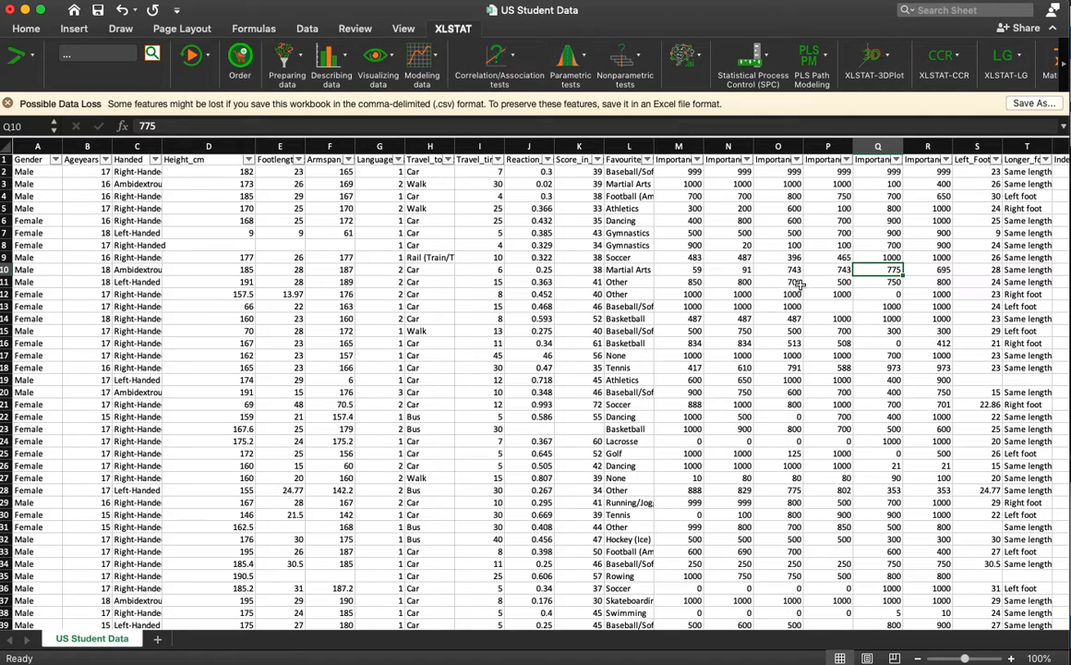
{"action": "key", "text": "Right"}
{"action": "key", "text": "Right"}
{"action": "key", "text": "Right"}
{"action": "key", "text": "Right"}
{"action": "key", "text": "Right"}
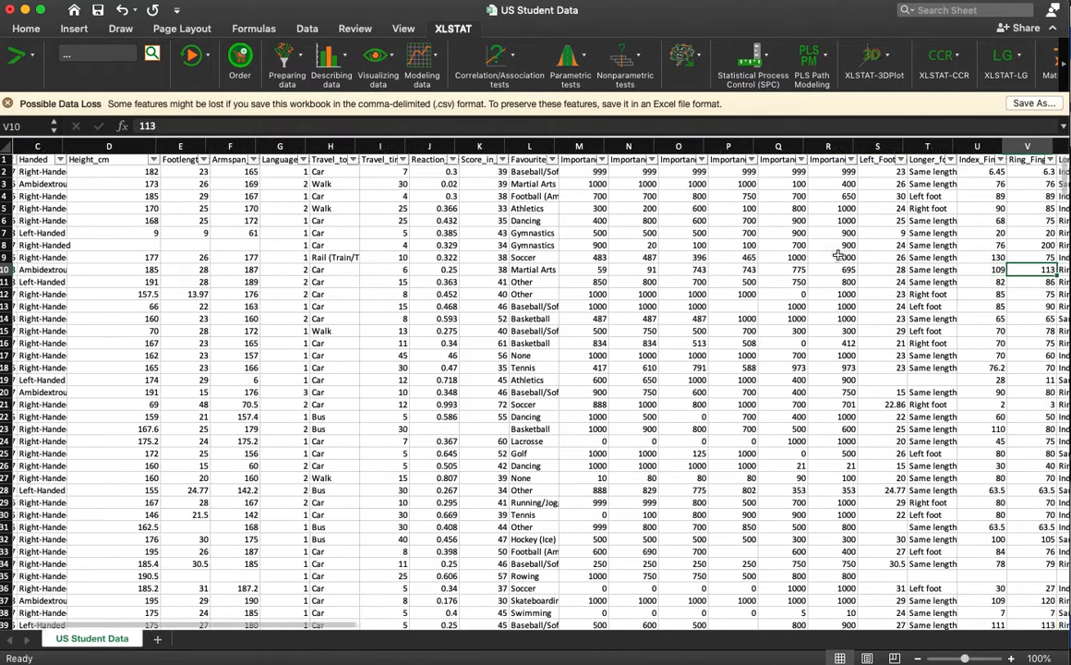
{"action": "key", "text": "Right"}
{"action": "key", "text": "Right"}
{"action": "key", "text": "Right"}
{"action": "key", "text": "Right"}
{"action": "key", "text": "Right"}
{"action": "key", "text": "Right"}
{"action": "key", "text": "Right"}
{"action": "key", "text": "Right"}
{"action": "key", "text": "Right"}
{"action": "key", "text": "Right"}
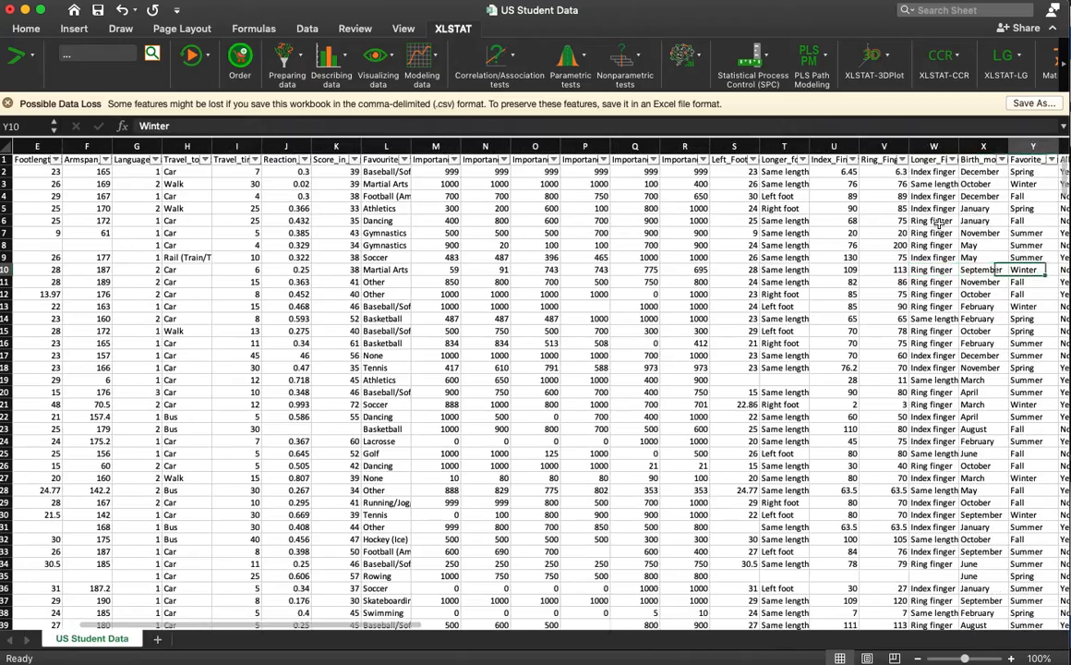
{"action": "key", "text": "Right"}
{"action": "key", "text": "Right"}
{"action": "key", "text": "Right"}
{"action": "key", "text": "Right"}
{"action": "key", "text": "Right"}
{"action": "key", "text": "Right"}
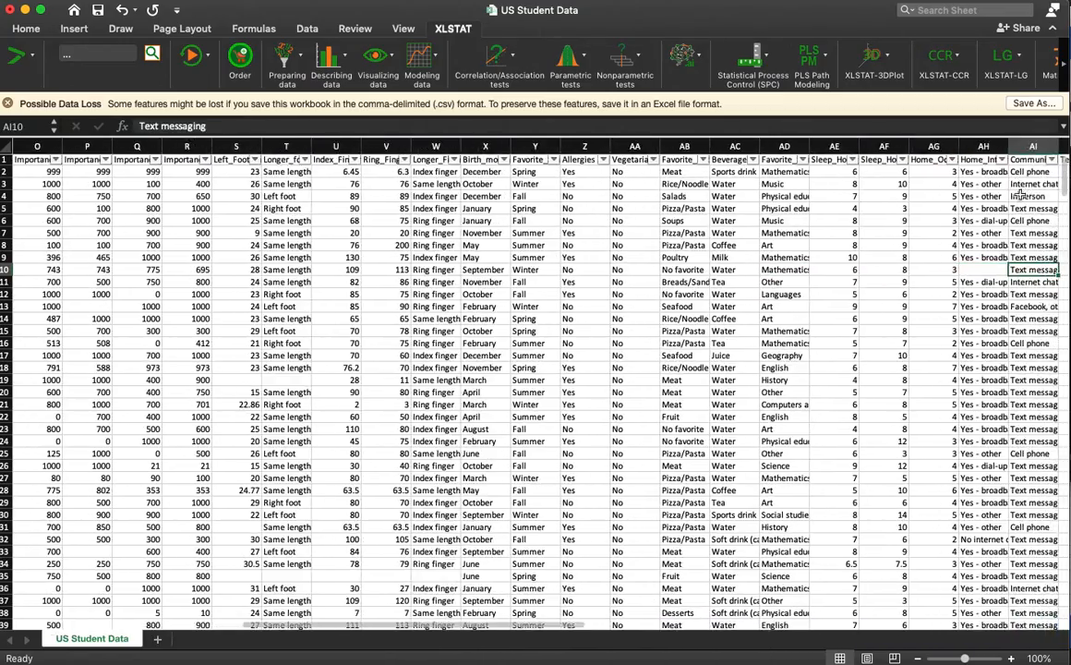
{"action": "key", "text": "Right"}
{"action": "key", "text": "Right"}
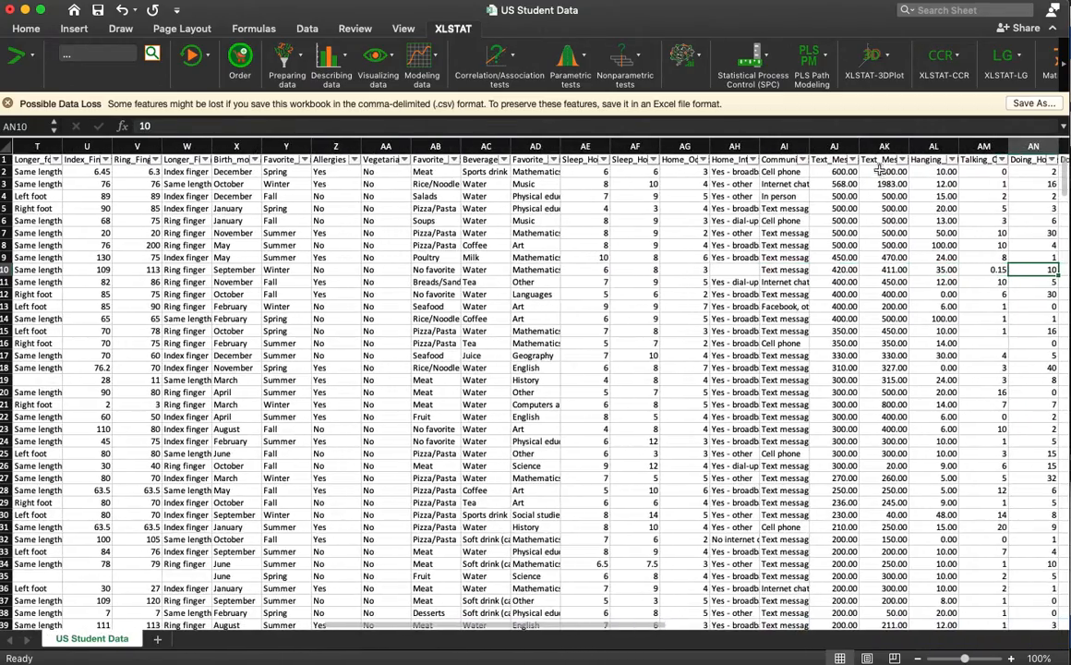
{"action": "left_click", "coordinate": [852, 182]}
{"action": "key", "text": "Up"}
{"action": "key", "text": "Up"}
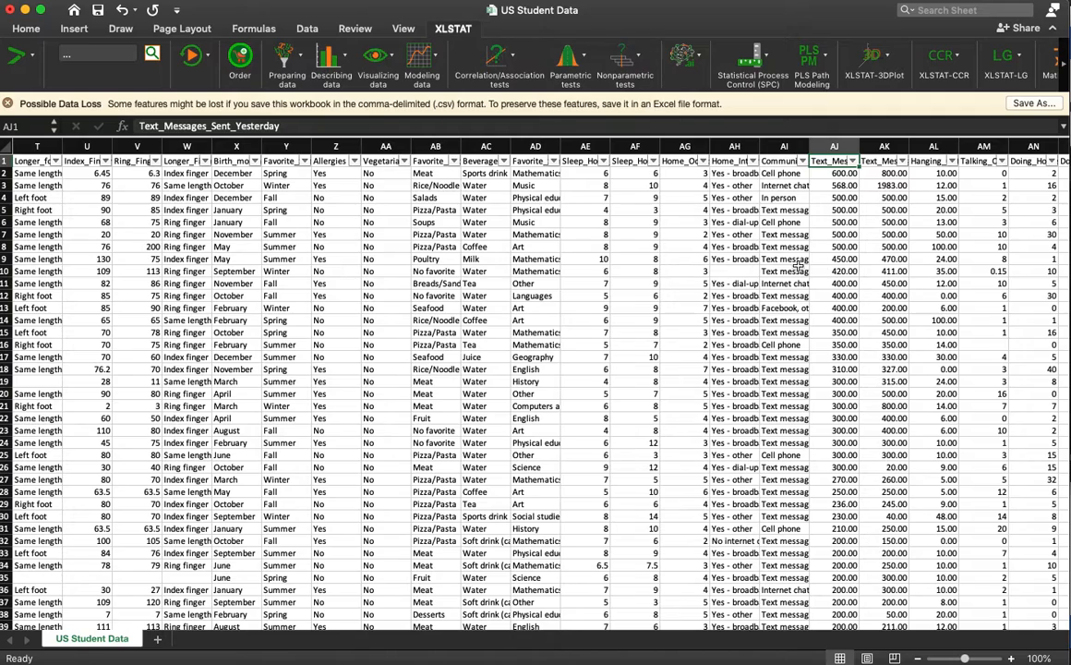
{"action": "left_click", "coordinate": [812, 173]}
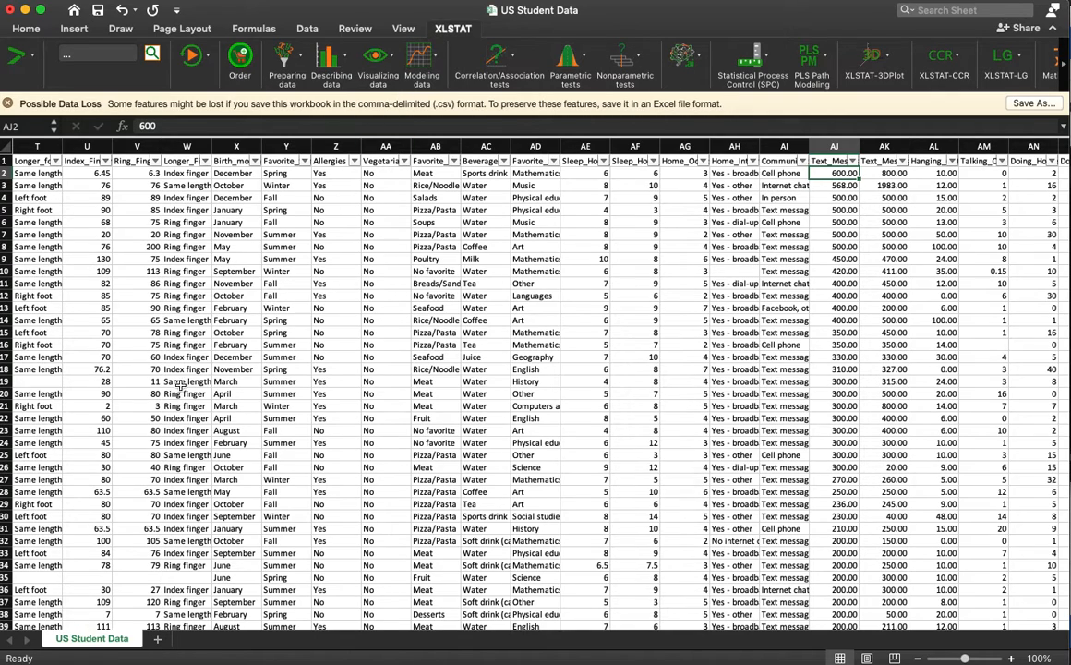
Run a linear regression with column AJ as the quantitative dependent variable and column AL as the quantitative explanatory variable, variable labels included
{"action": "left_click", "coordinate": [424, 74]}
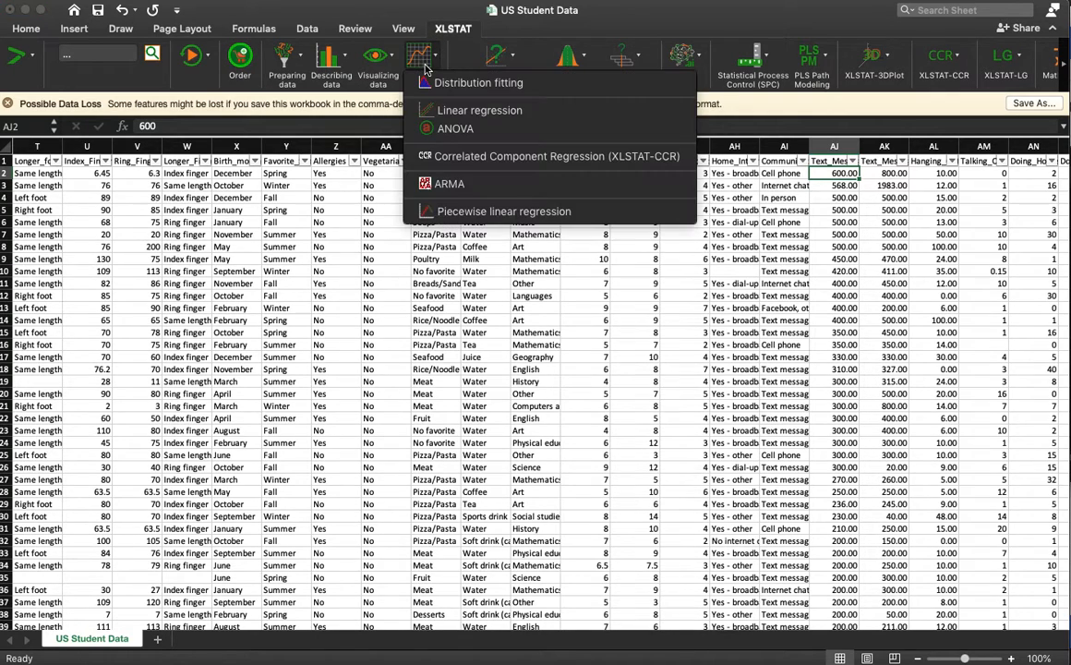
{"action": "left_click", "coordinate": [445, 111]}
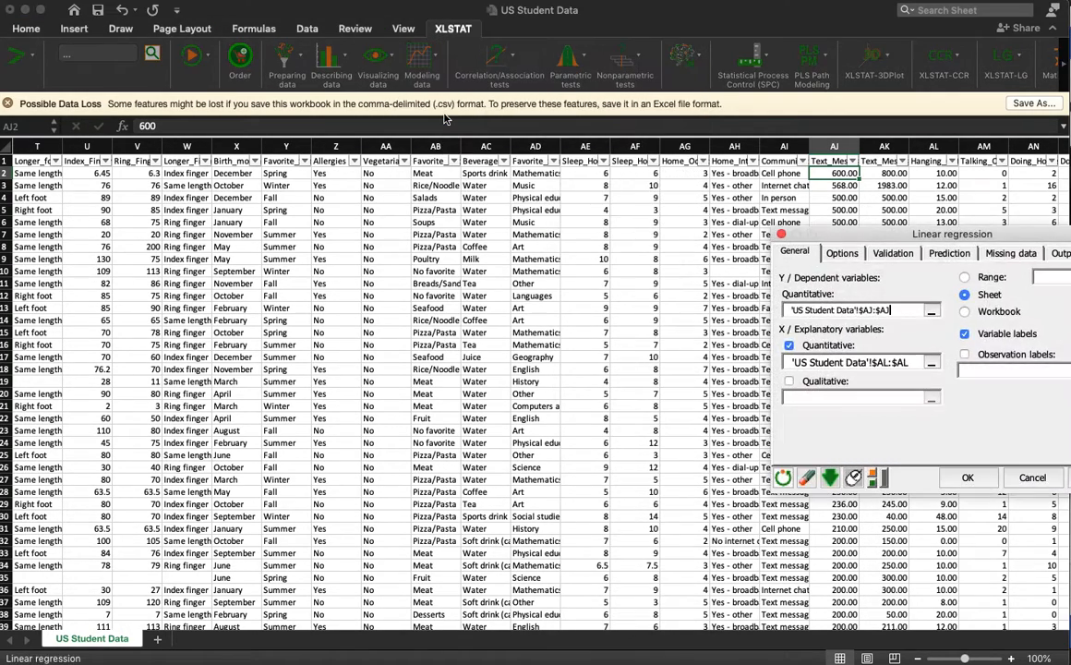
{"action": "left_click_drag", "start_coordinate": [901, 237], "coordinate": [389, 238]}
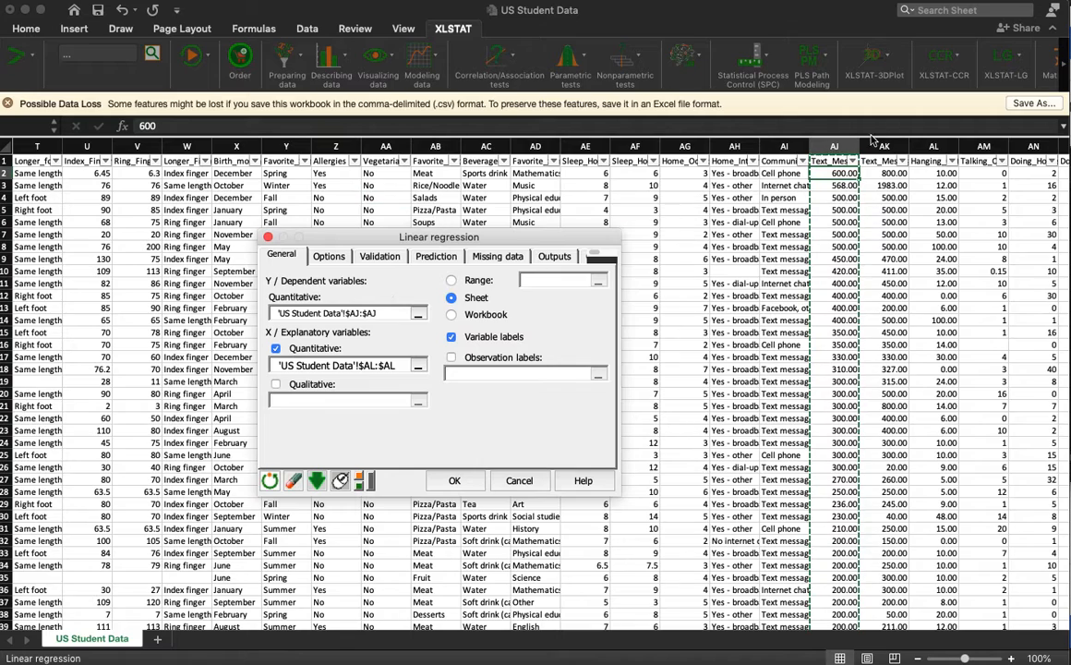
{"action": "left_click", "coordinate": [394, 366]}
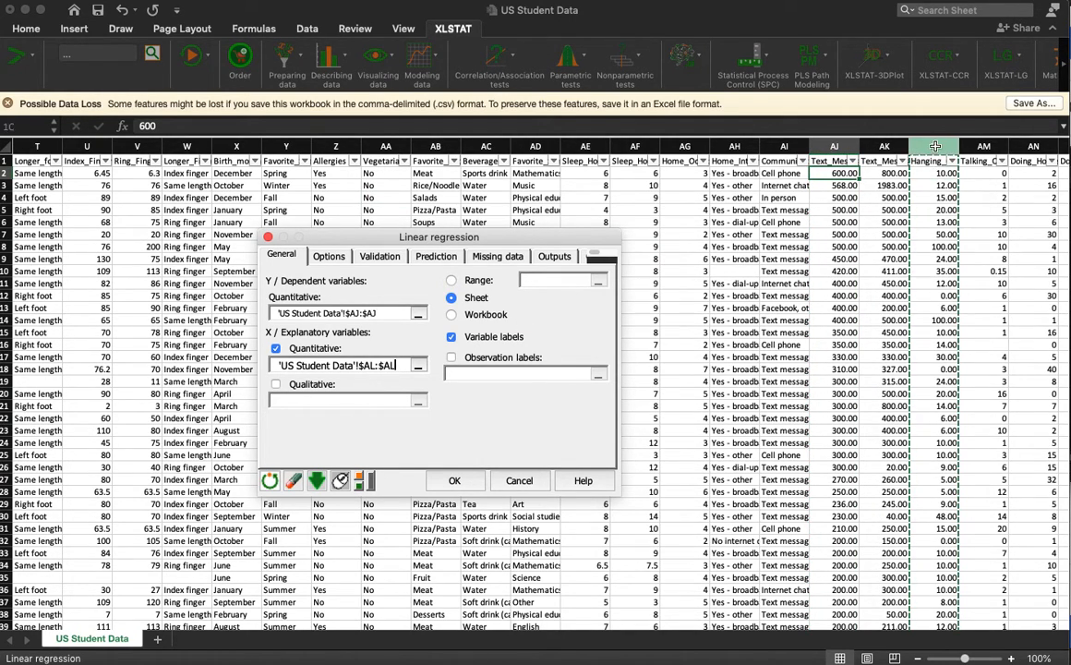
{"action": "left_click", "coordinate": [456, 481]}
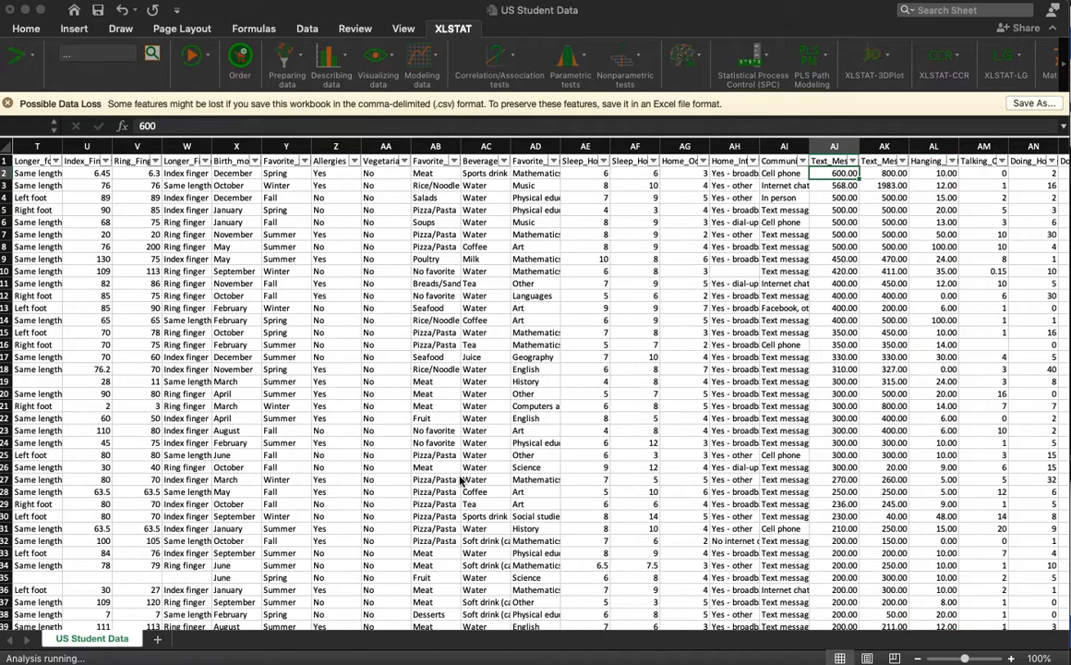
{"action": "left_click_drag", "start_coordinate": [955, 283], "coordinate": [807, 291]}
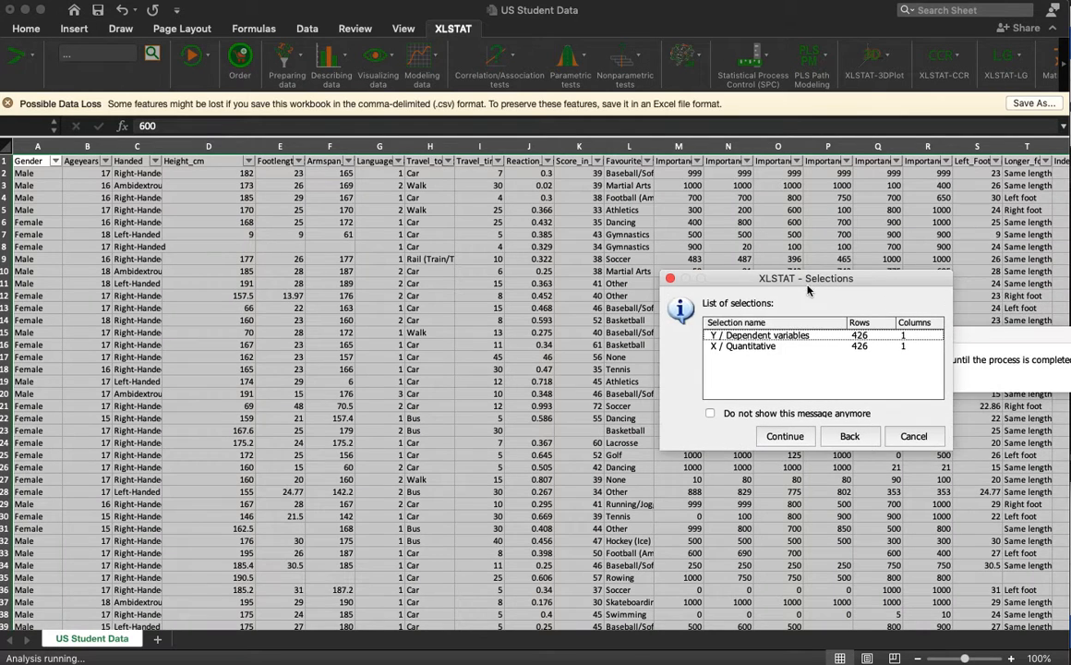
{"action": "left_click", "coordinate": [784, 439]}
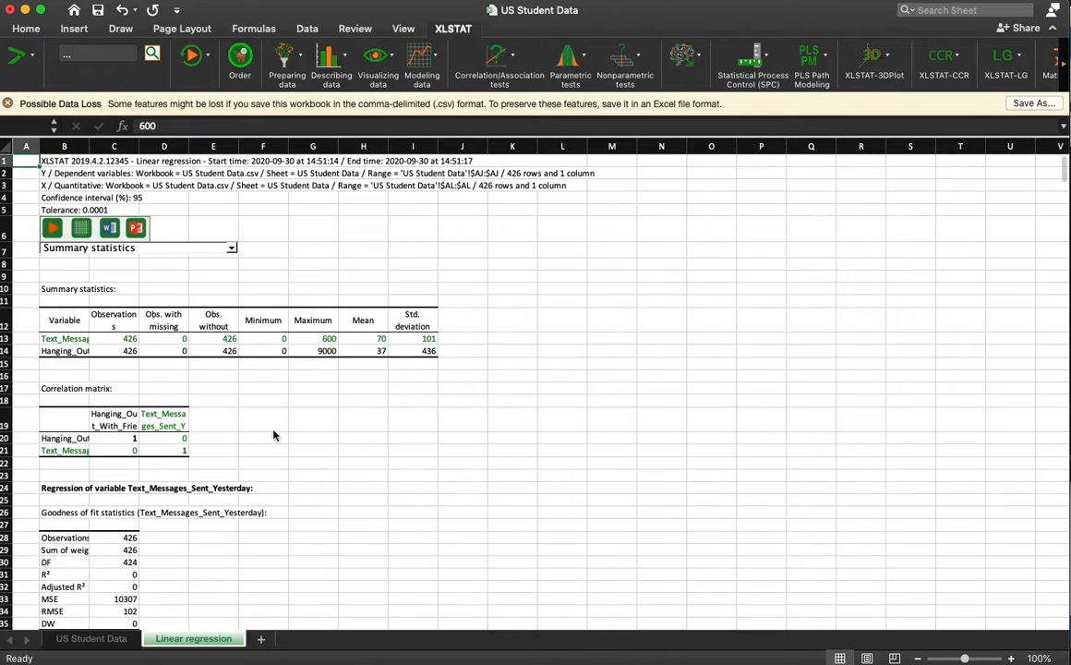
Show the goodness-of-fit values from Observations through MSE (C28:C33) with four decimal places
{"action": "scroll", "coordinate": [285, 444], "scroll_direction": "down", "scroll_amount": 5}
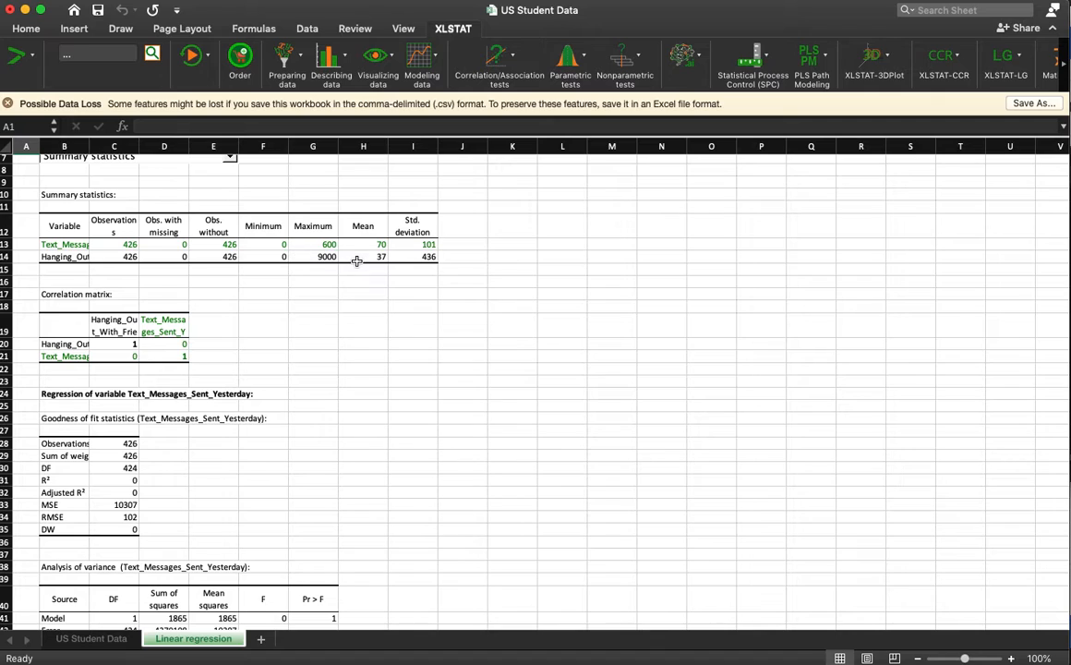
{"action": "left_click", "coordinate": [411, 257]}
{"action": "scroll", "coordinate": [403, 291], "scroll_direction": "down", "scroll_amount": 5}
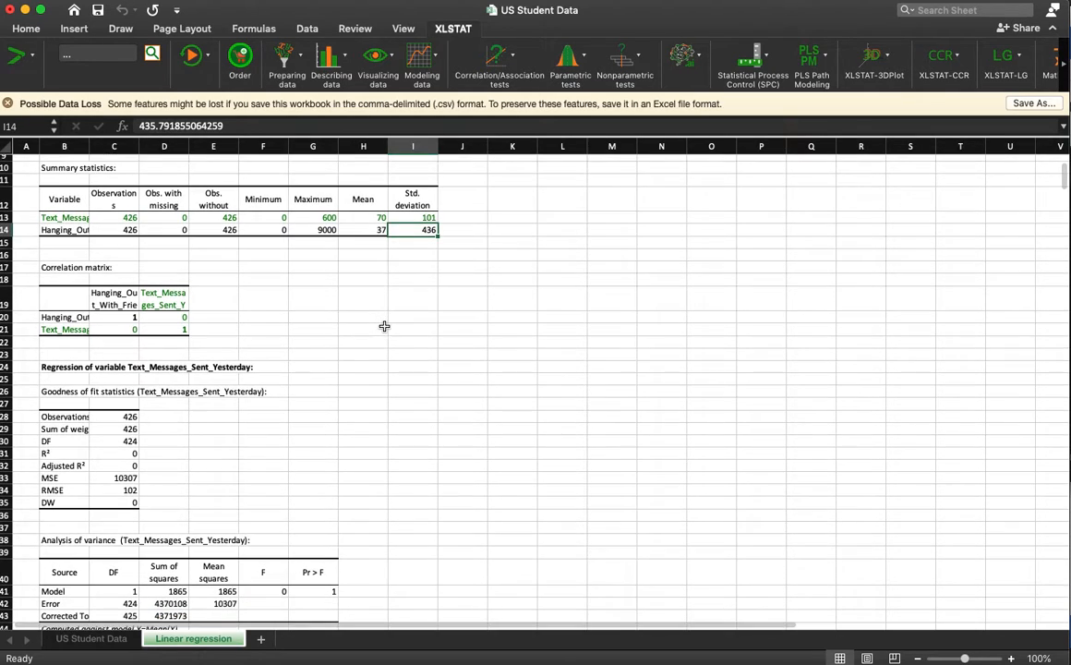
{"action": "scroll", "coordinate": [369, 309], "scroll_direction": "down", "scroll_amount": 2}
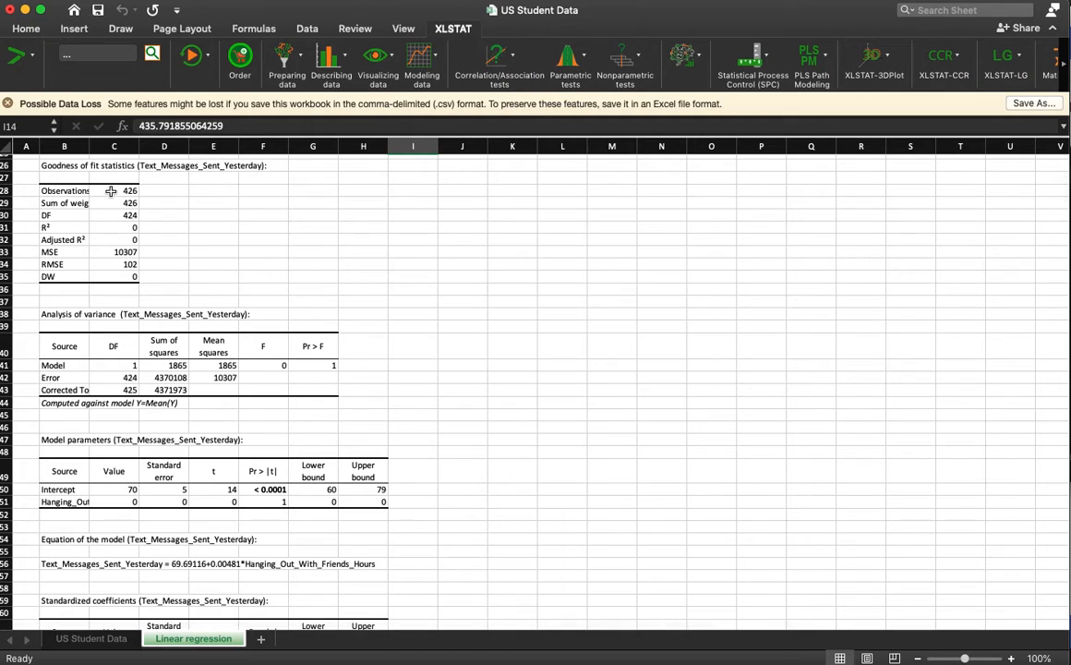
{"action": "left_click_drag", "start_coordinate": [113, 194], "coordinate": [118, 251]}
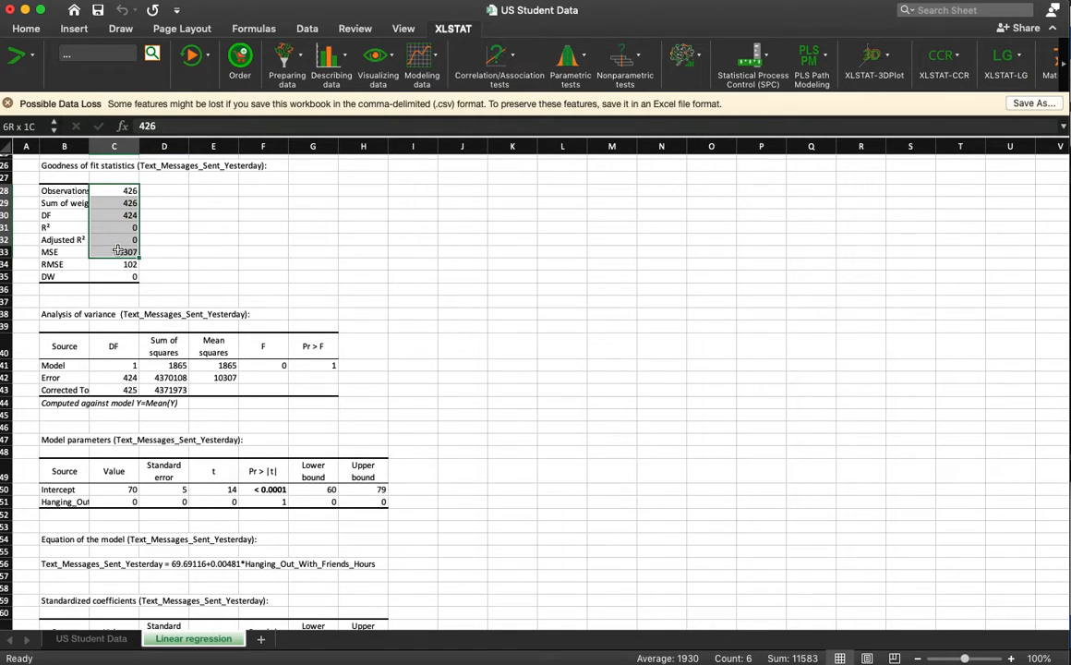
{"action": "left_click", "coordinate": [29, 31]}
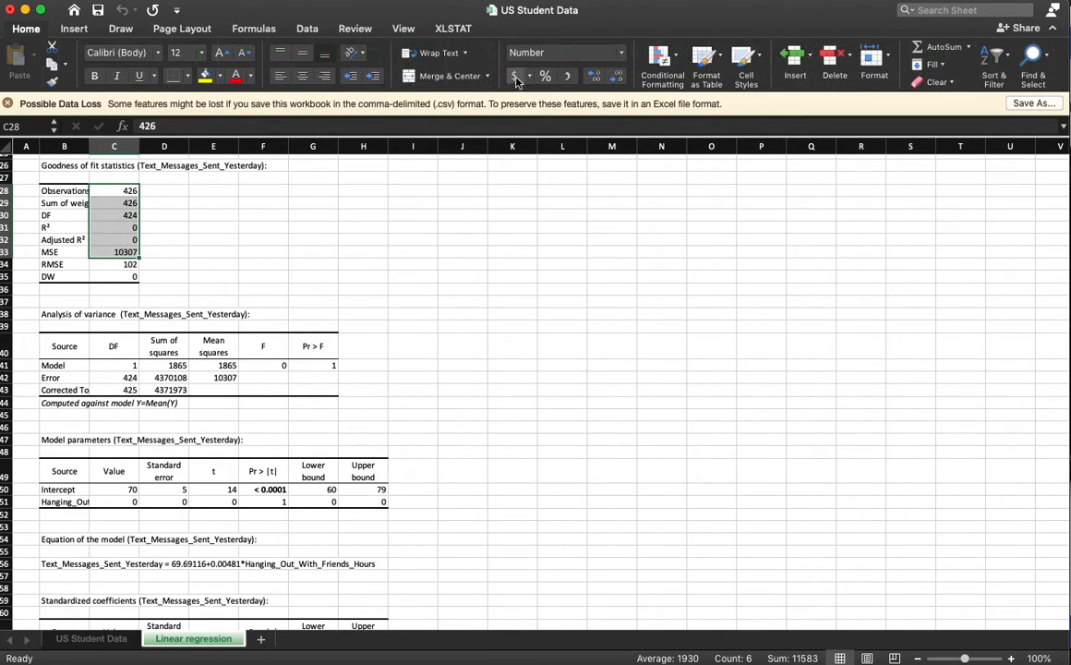
{"action": "left_click", "coordinate": [600, 79]}
{"action": "double_click", "coordinate": [600, 79]}
{"action": "left_click", "coordinate": [600, 79]}
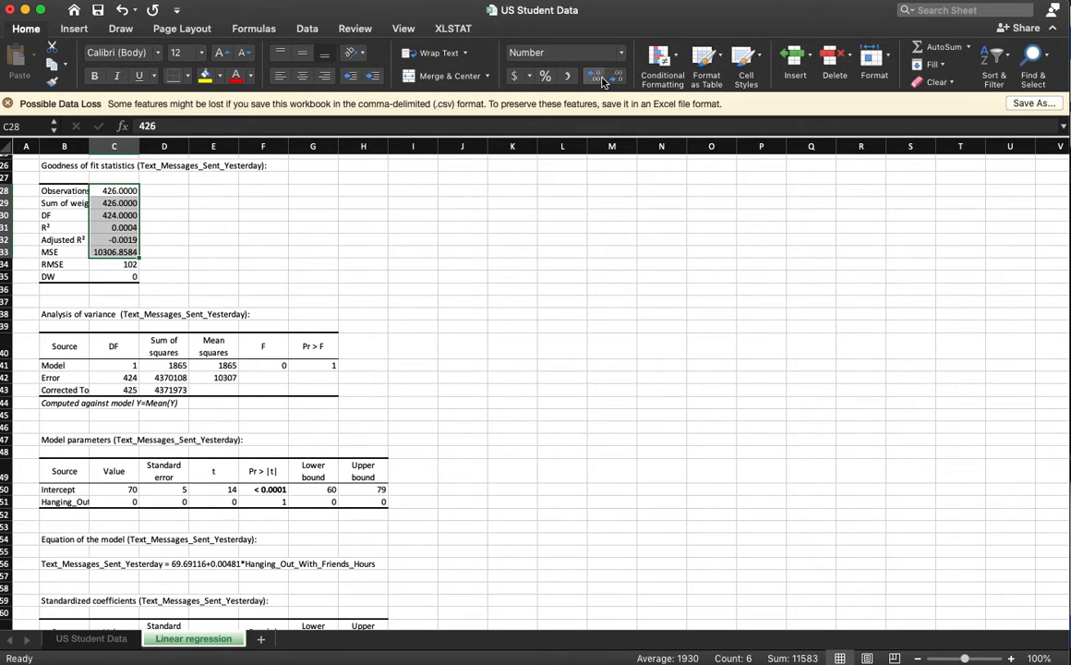
Examine the full-precision R², the model's F statistic, and the hanging-out coefficient's value, standard error, t and p-value
{"action": "left_click", "coordinate": [137, 227]}
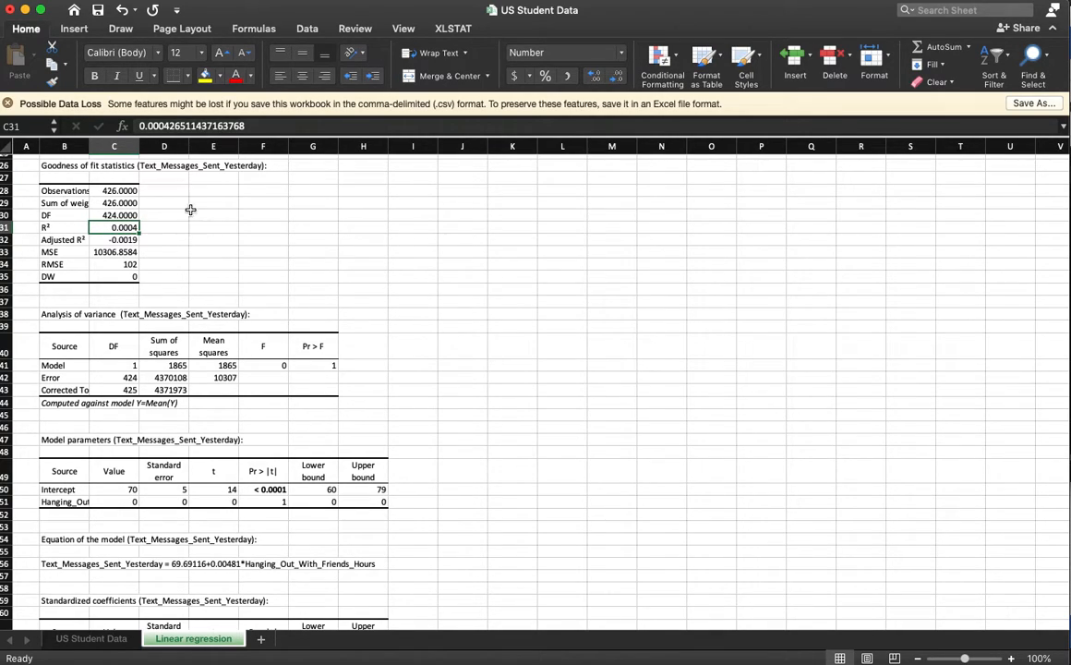
{"action": "left_click_drag", "start_coordinate": [167, 128], "coordinate": [246, 131]}
{"action": "left_click", "coordinate": [213, 264]}
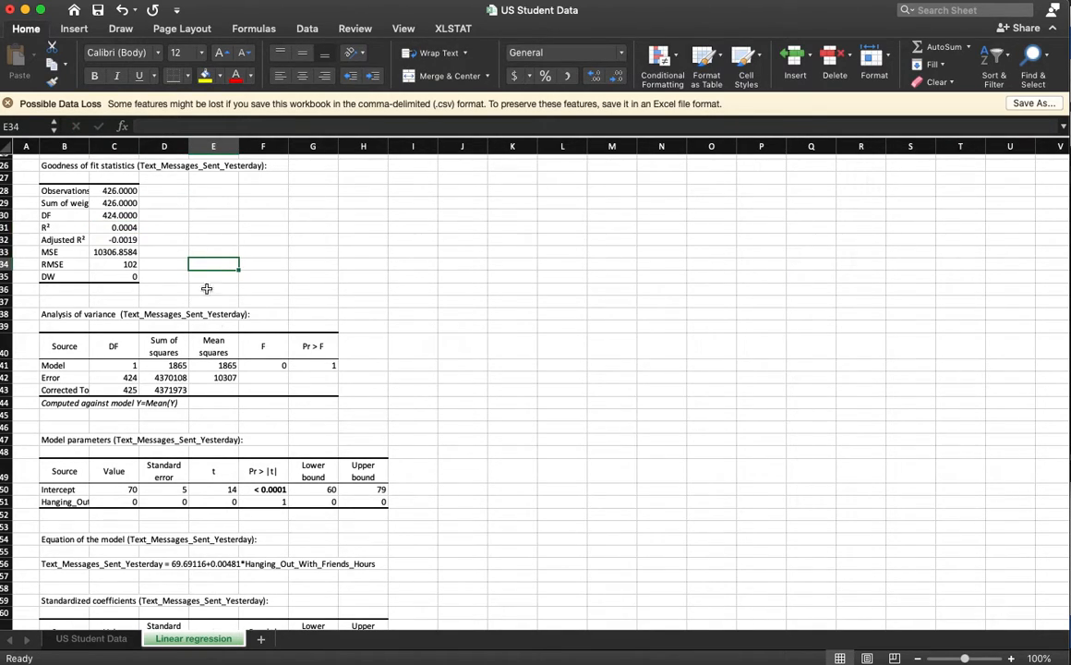
{"action": "left_click", "coordinate": [262, 366]}
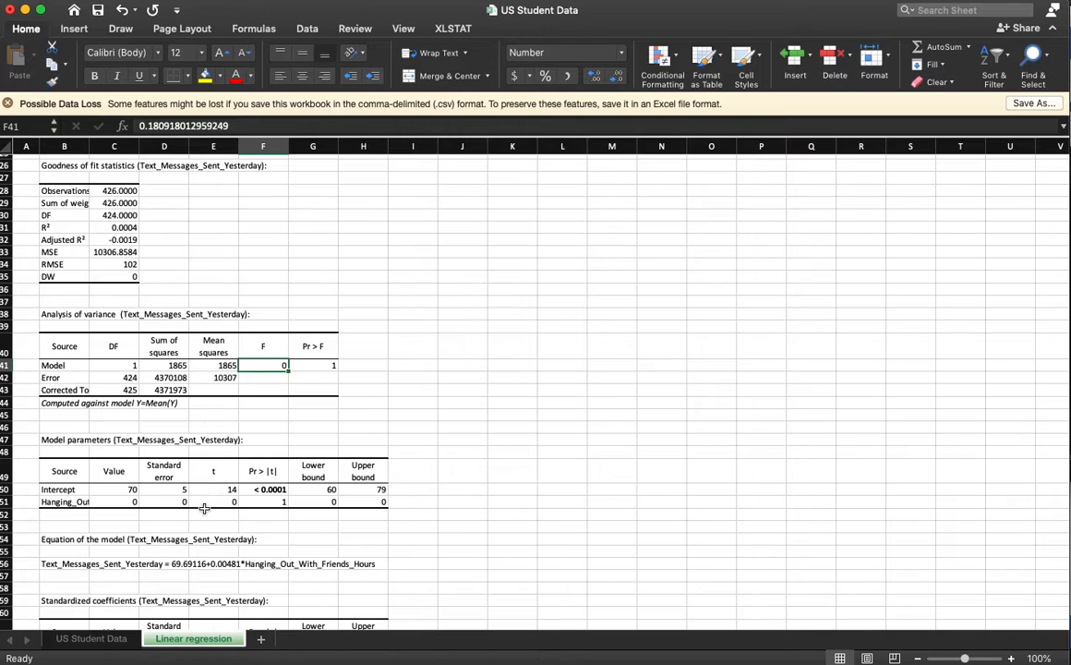
{"action": "left_click", "coordinate": [117, 502]}
{"action": "scroll", "coordinate": [116, 498], "scroll_direction": "down", "scroll_amount": 2}
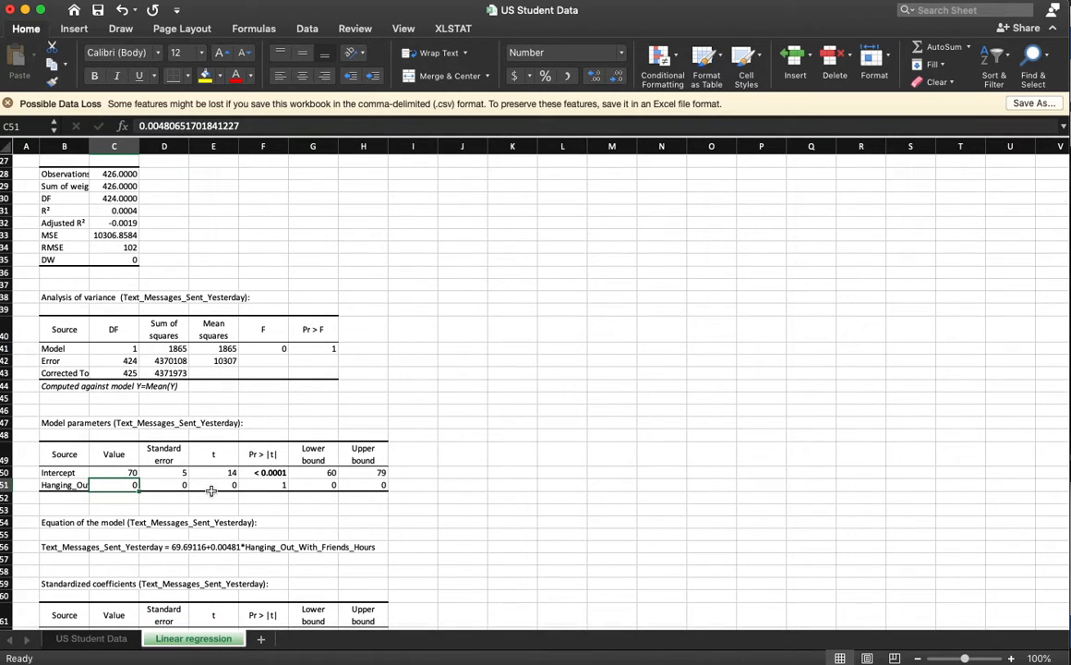
{"action": "left_click", "coordinate": [167, 486]}
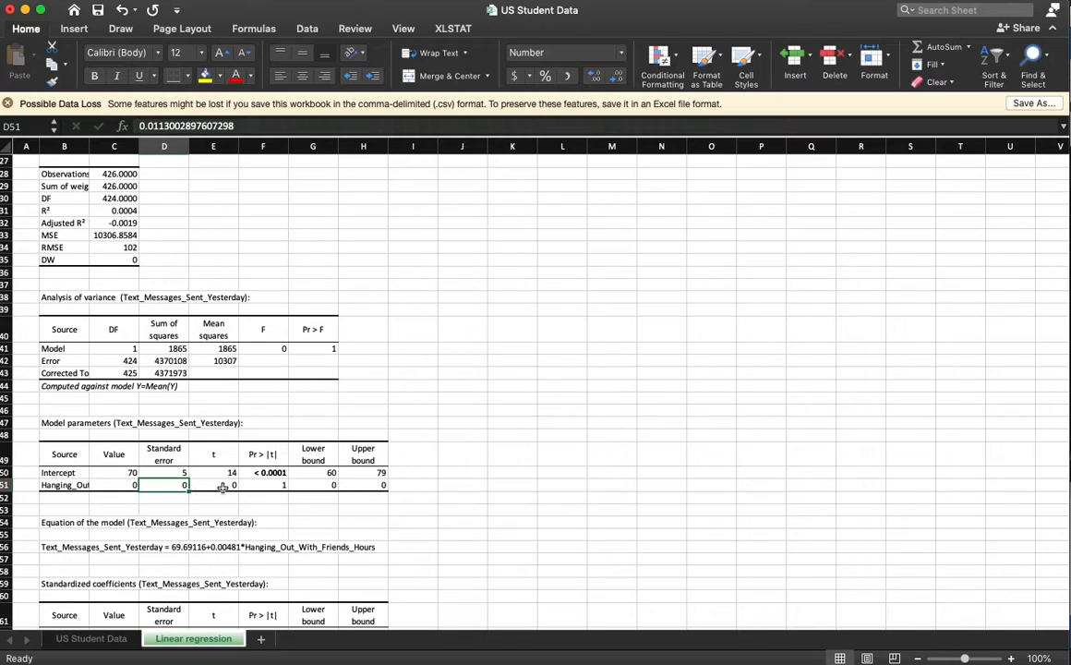
{"action": "left_click", "coordinate": [223, 486]}
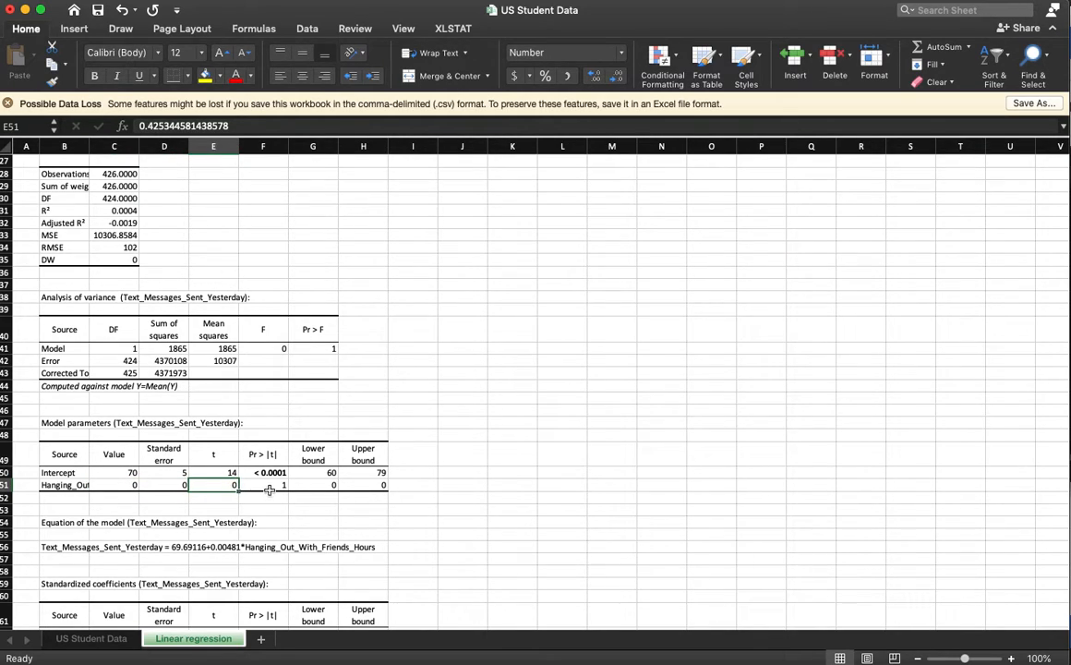
{"action": "left_click", "coordinate": [270, 486]}
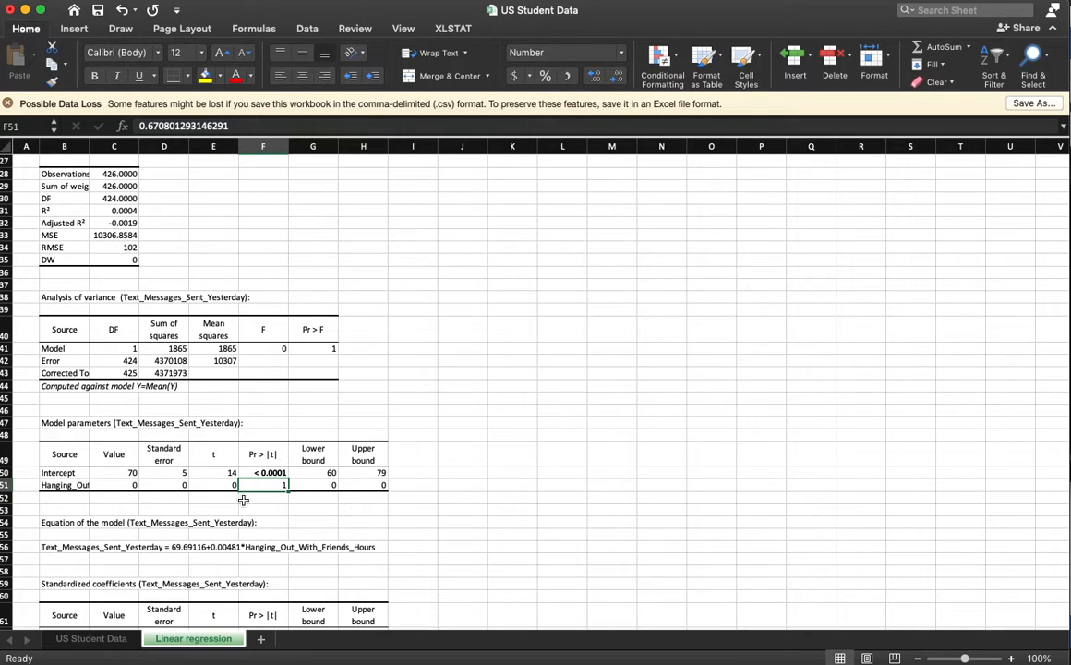
Calculate the hanging-out t statistic in E52 by dividing the coefficient in C51 by its standard error in D51
{"action": "left_click", "coordinate": [217, 496]}
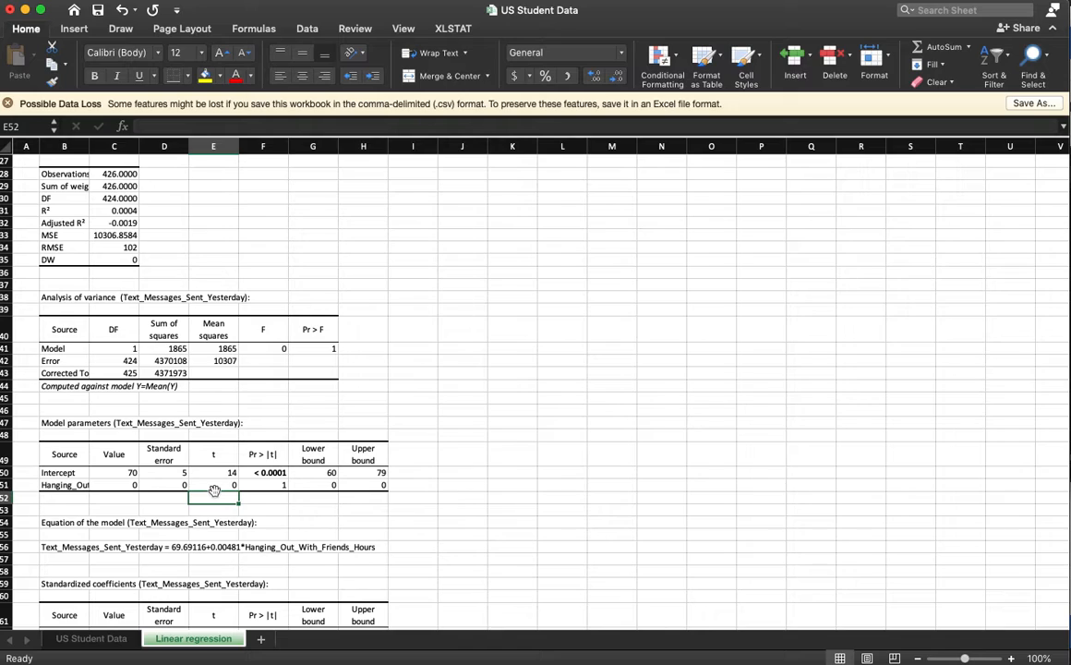
{"action": "type", "text": "="}
{"action": "left_click", "coordinate": [126, 484]}
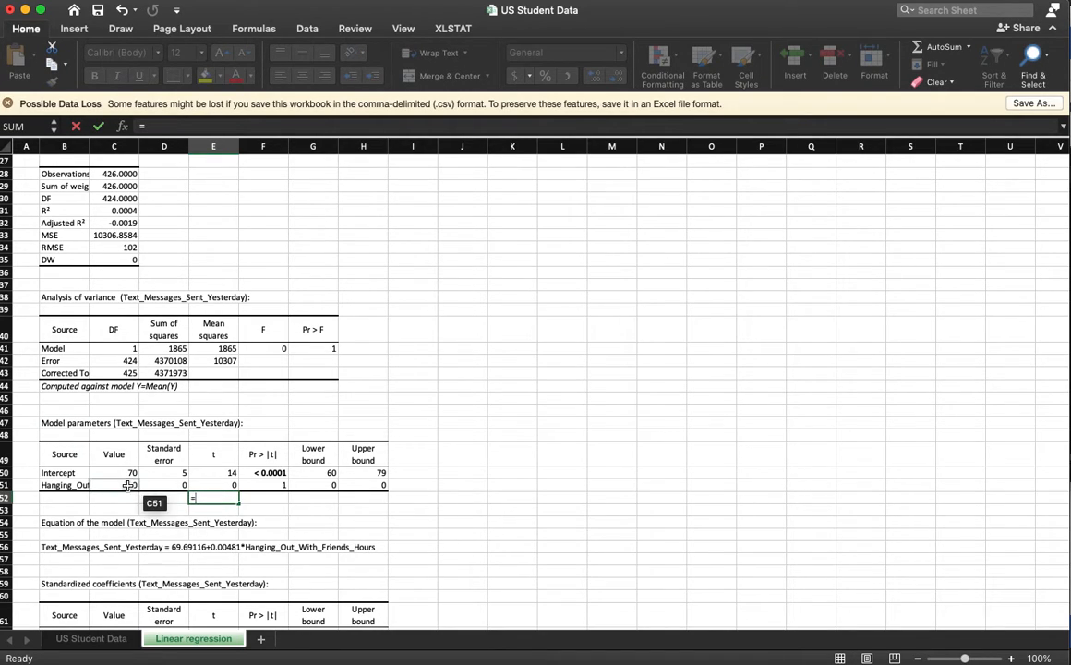
{"action": "type", "text": "/"}
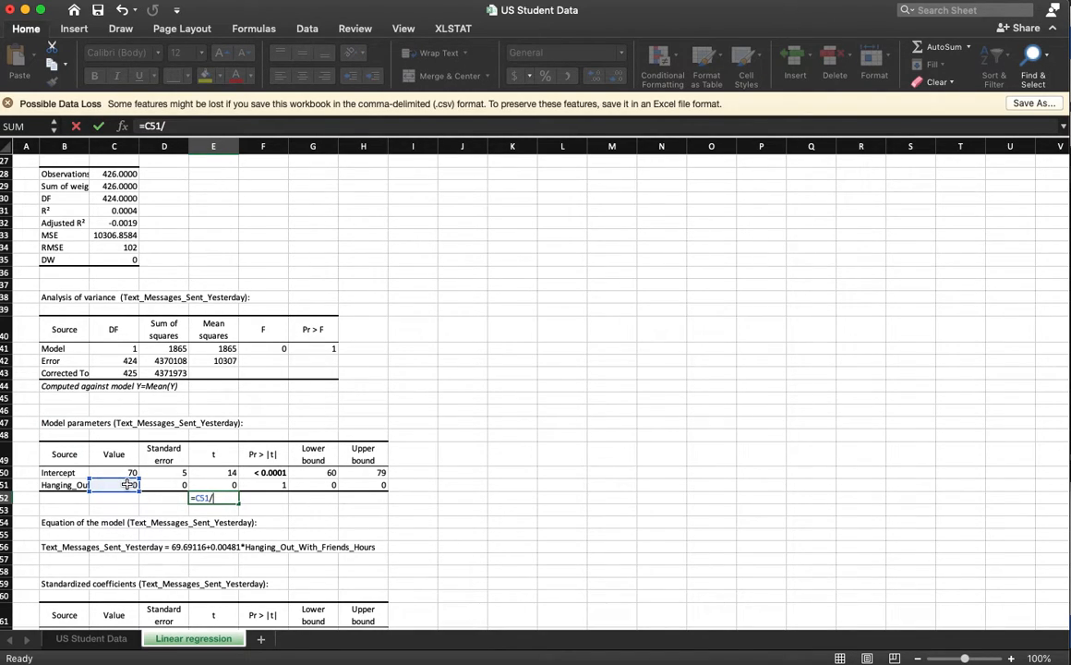
{"action": "left_click", "coordinate": [161, 484]}
{"action": "key", "text": "Return"}
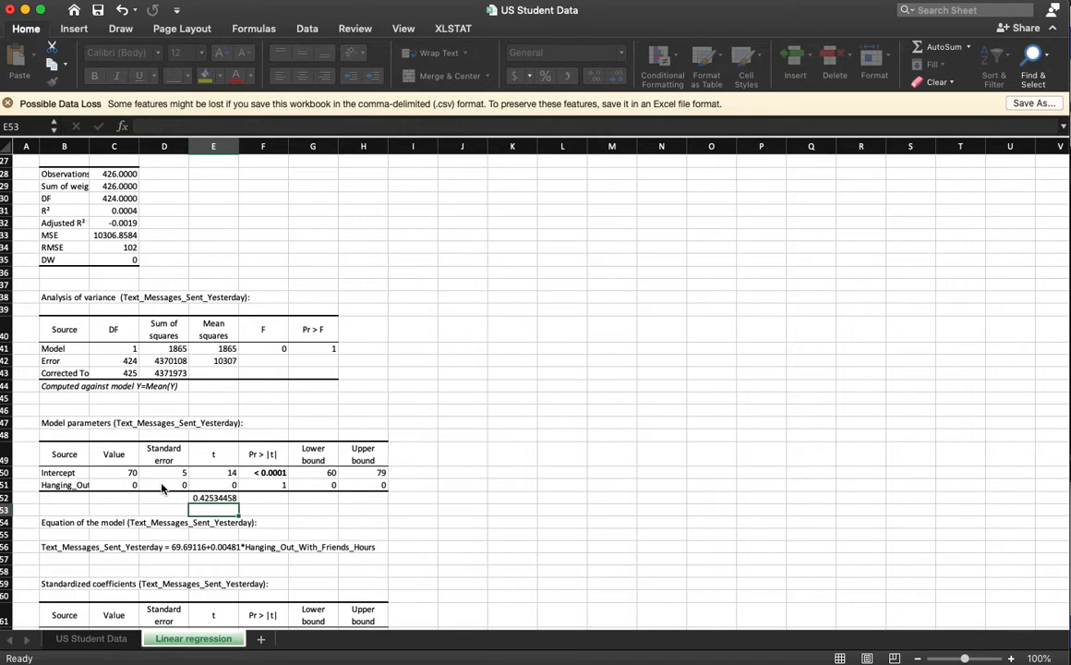
Show the hanging-out t value in E51 with eight decimal places
{"action": "left_click", "coordinate": [221, 484]}
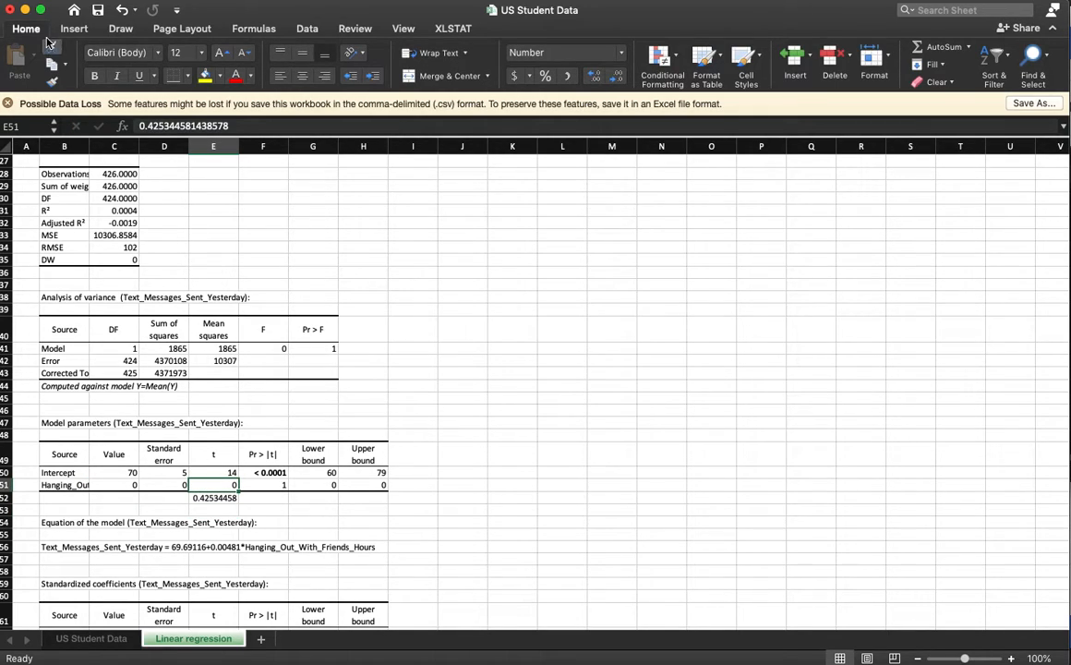
{"action": "left_click", "coordinate": [599, 81]}
{"action": "left_click", "coordinate": [598, 81]}
{"action": "left_click", "coordinate": [598, 81]}
{"action": "left_click", "coordinate": [598, 81]}
{"action": "left_click", "coordinate": [599, 81]}
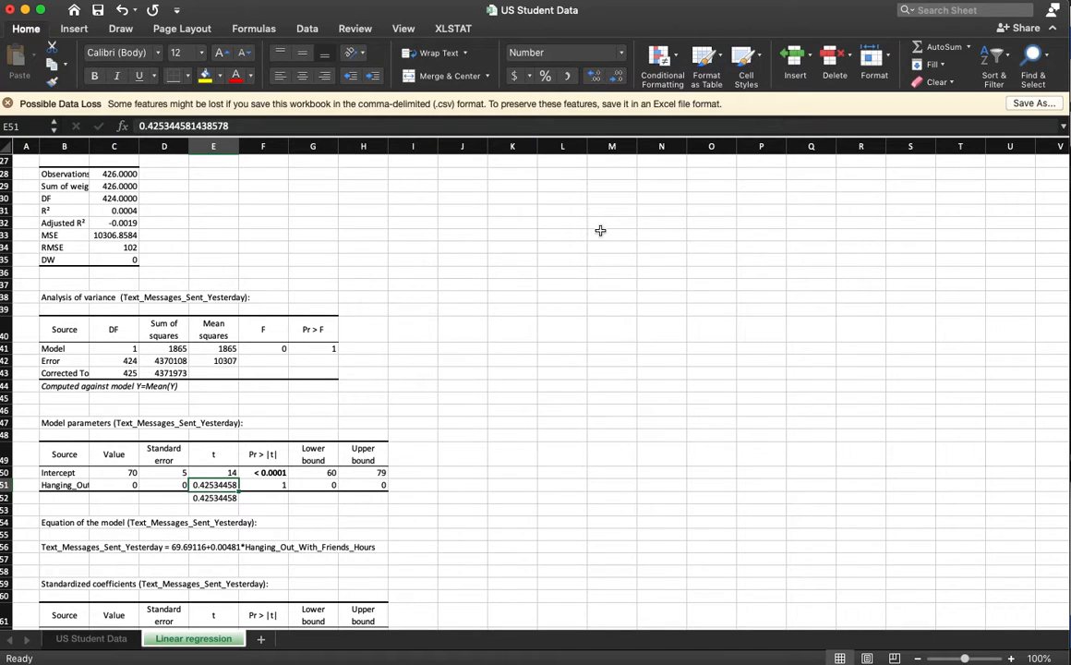
Try to calculate the hanging-out p-value in F52 with =T.DIST(E52,C30,TRUE), using the t statistic and error degrees of freedom
{"action": "left_click", "coordinate": [263, 510]}
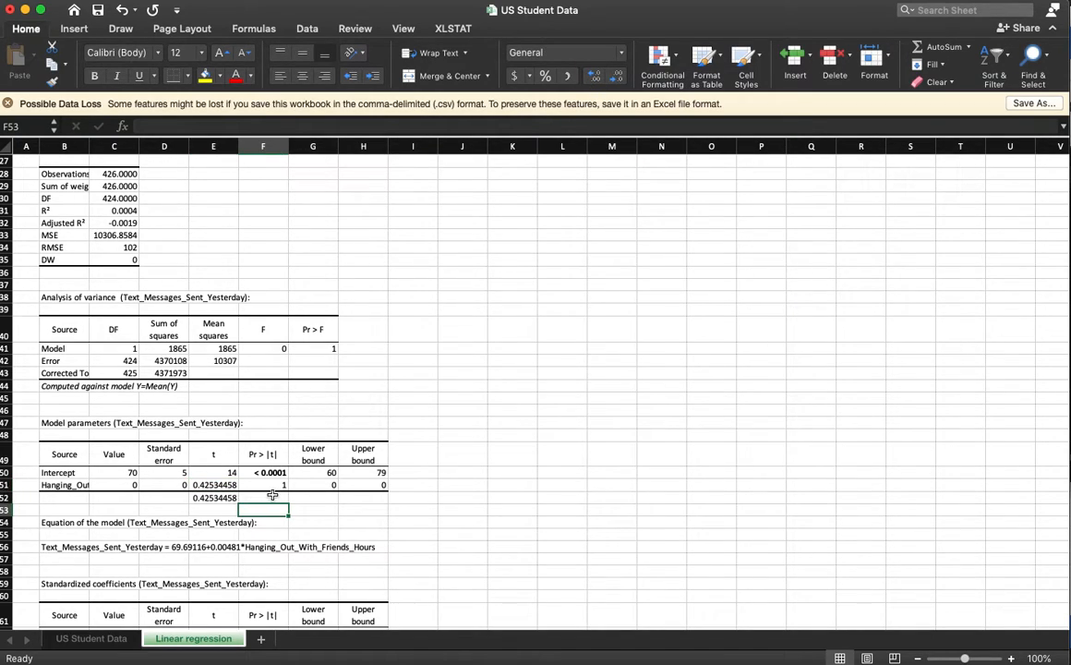
{"action": "left_click", "coordinate": [205, 498]}
{"action": "left_click", "coordinate": [259, 487]}
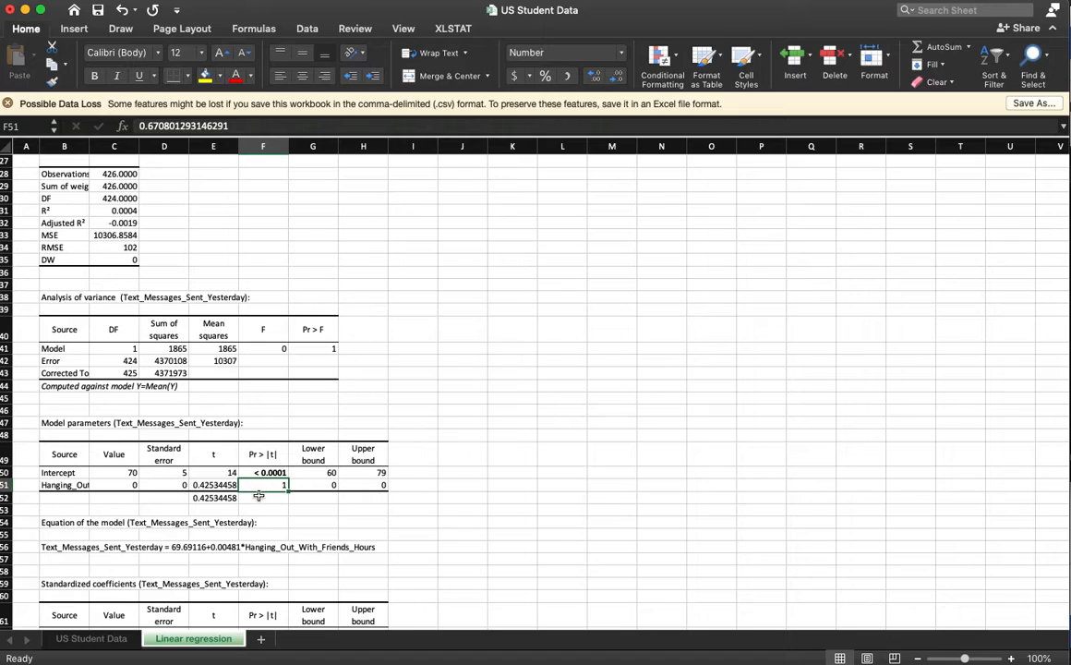
{"action": "left_click", "coordinate": [259, 497]}
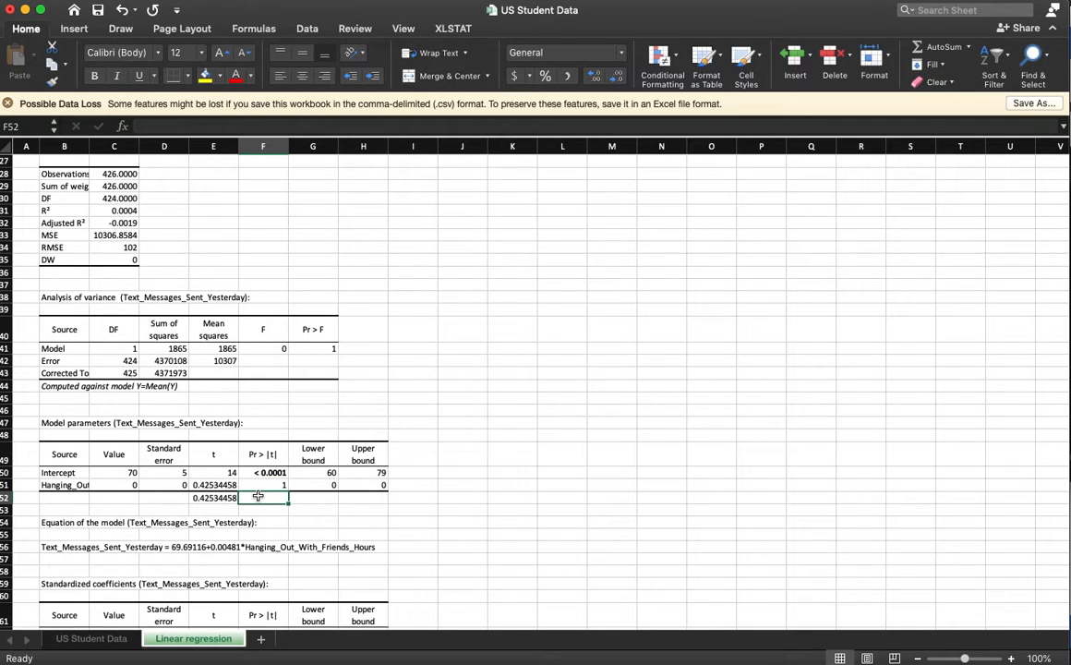
{"action": "type", "text": "="}
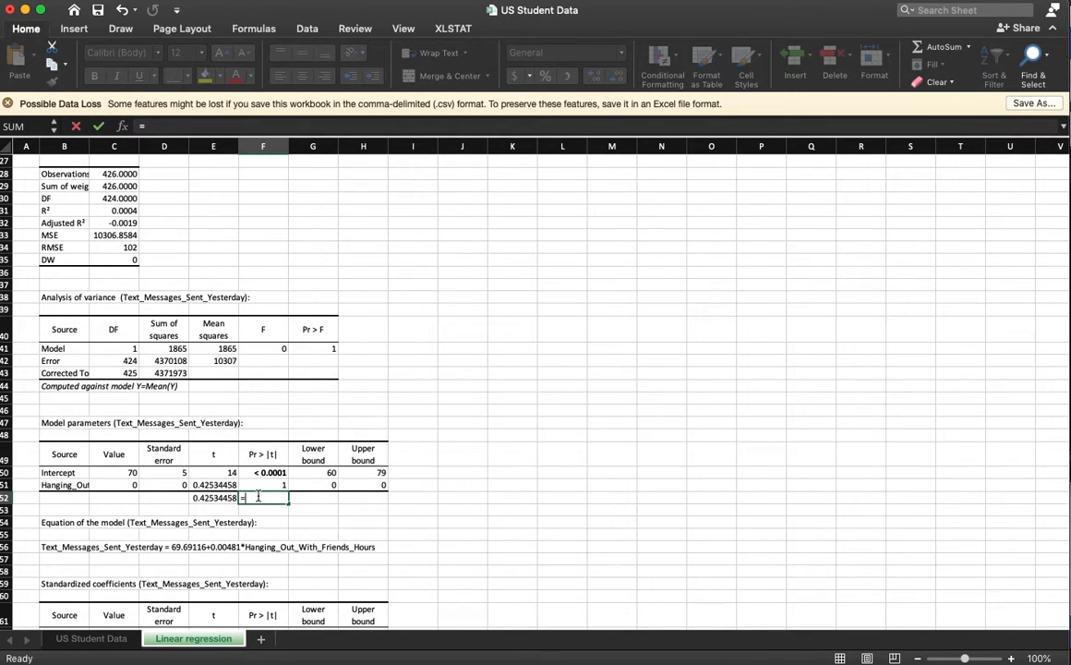
{"action": "type", "text": "t"}
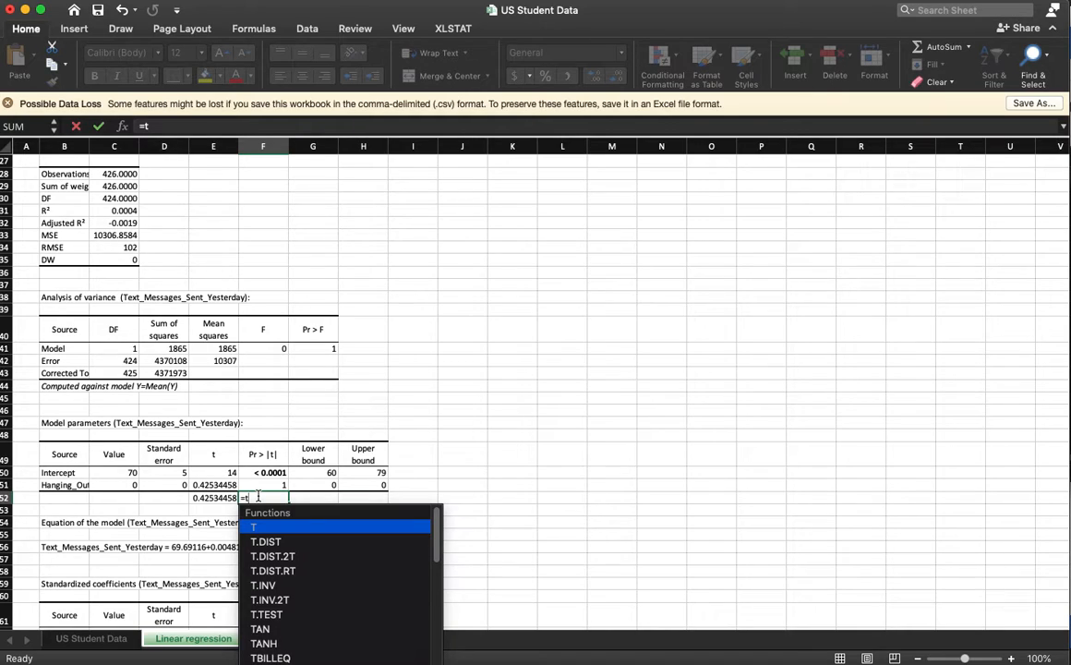
{"action": "type", "text": ".dist"}
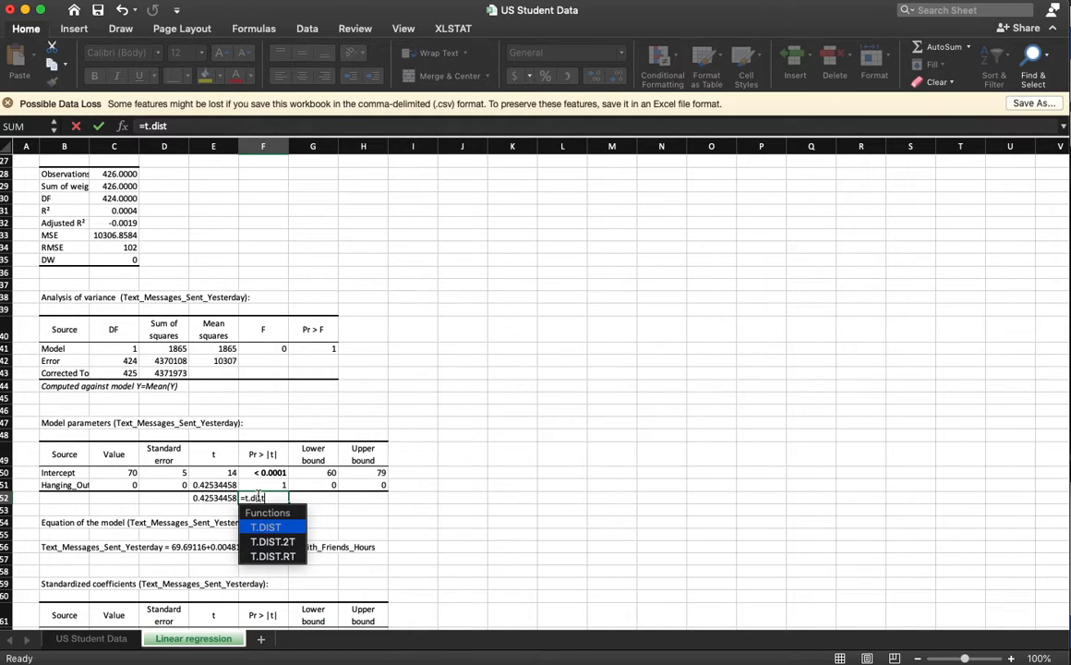
{"action": "key", "text": "Down"}
{"action": "type", "text": "t("}
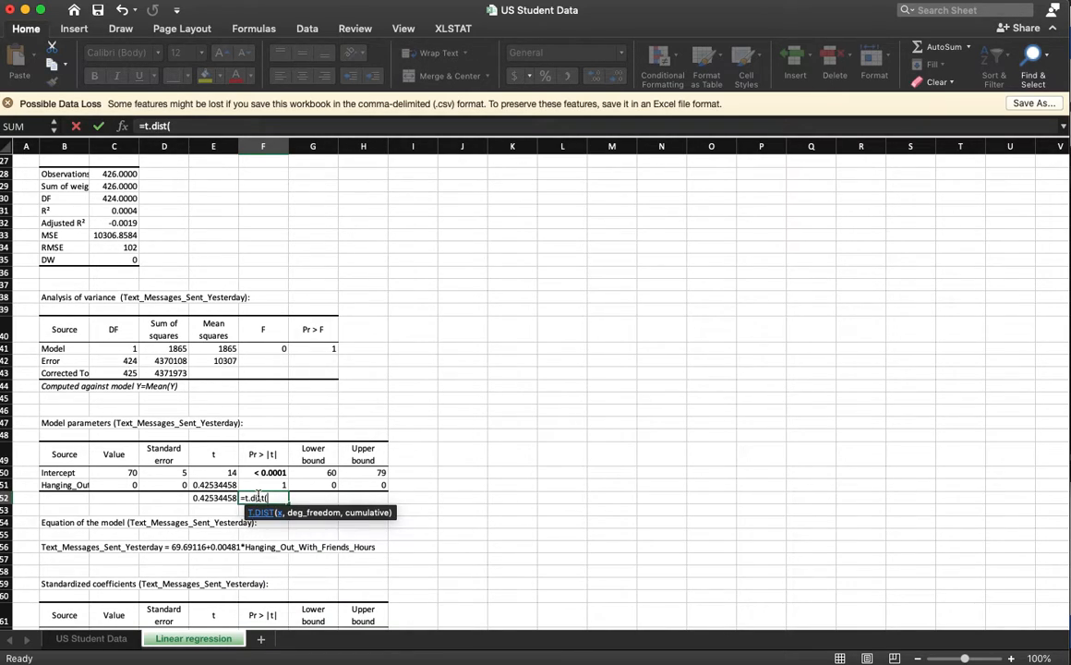
{"action": "left_click", "coordinate": [219, 498]}
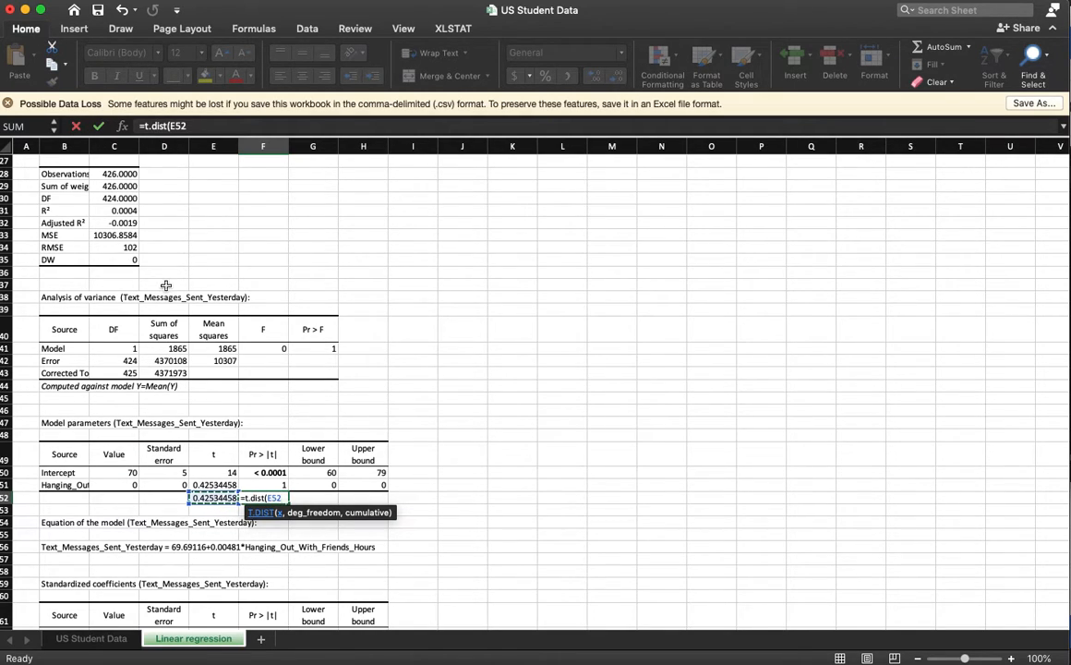
{"action": "type", "text": ","}
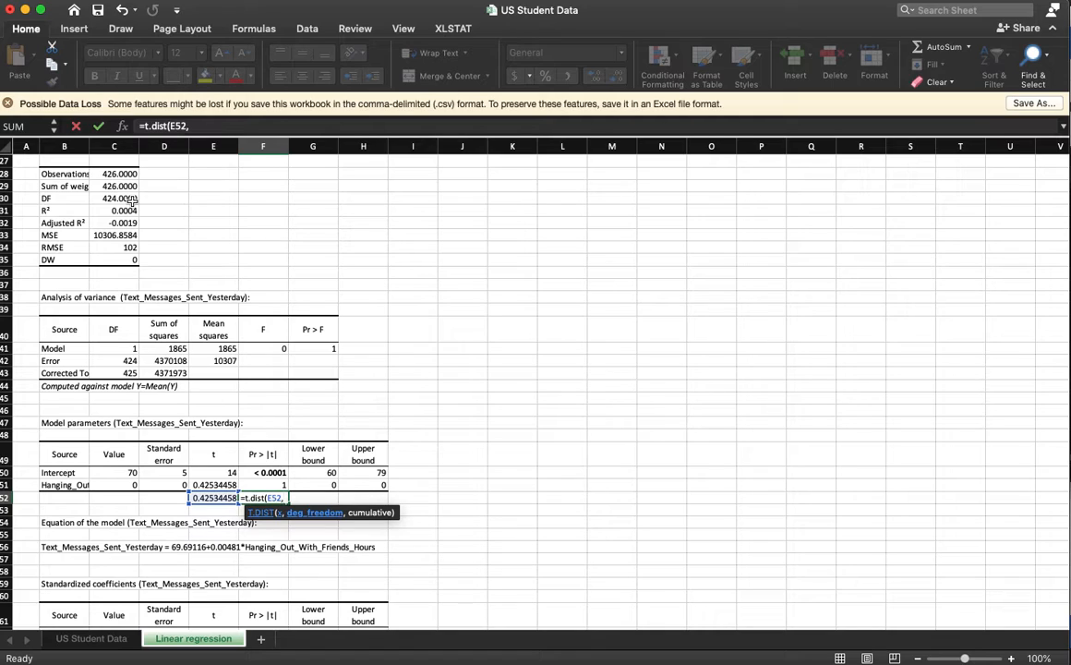
{"action": "left_click", "coordinate": [132, 200]}
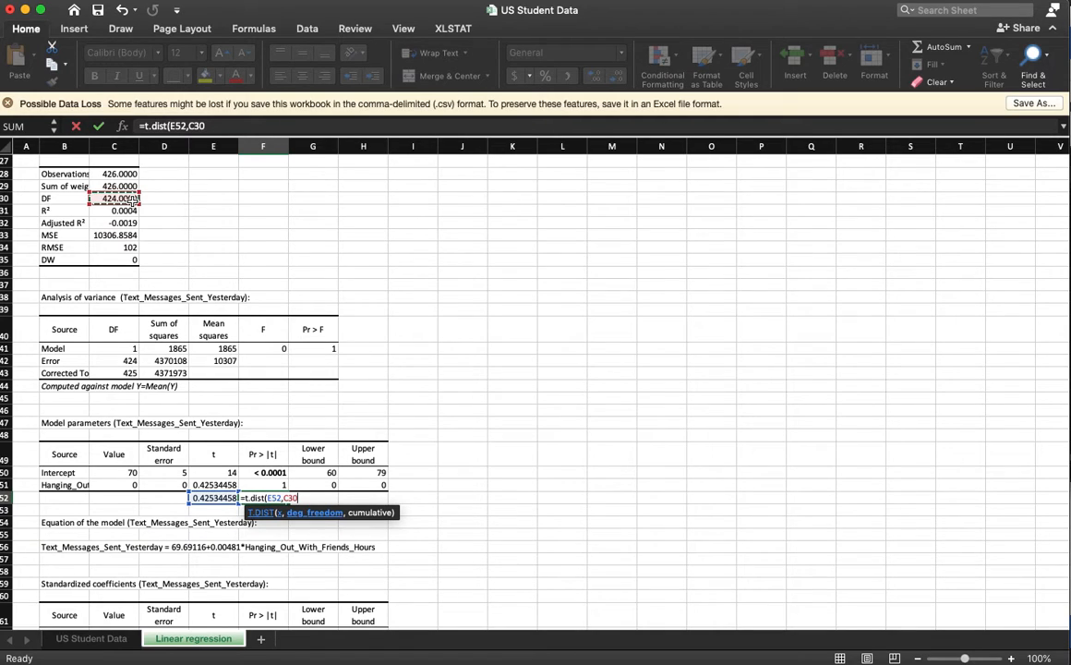
{"action": "type", "text": ",true"}
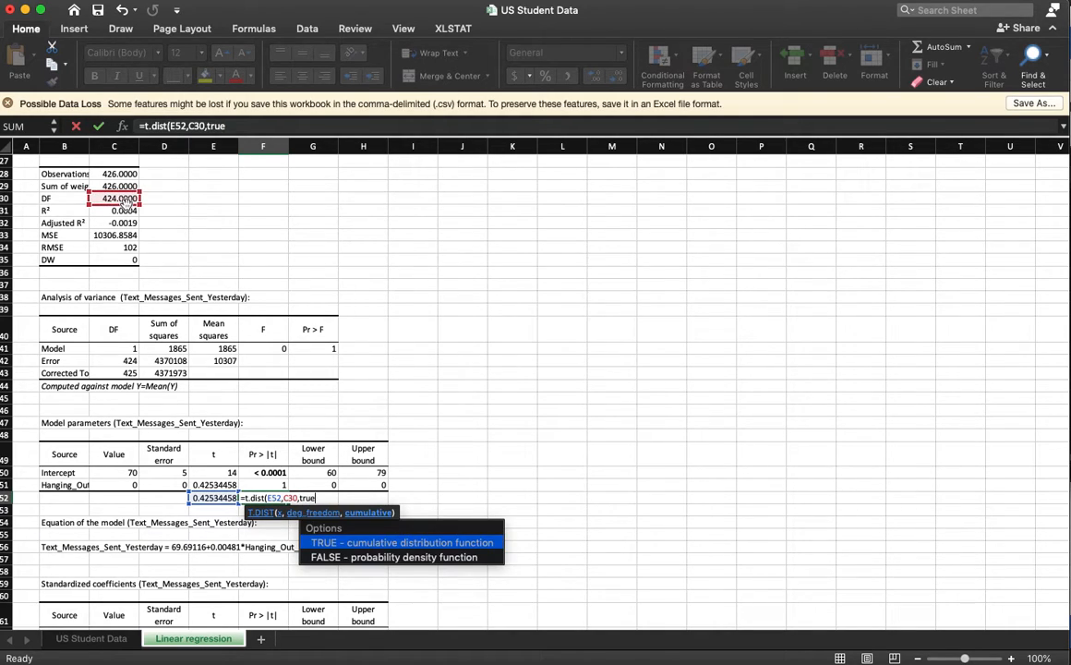
{"action": "type", "text": ")"}
{"action": "key", "text": "Return"}
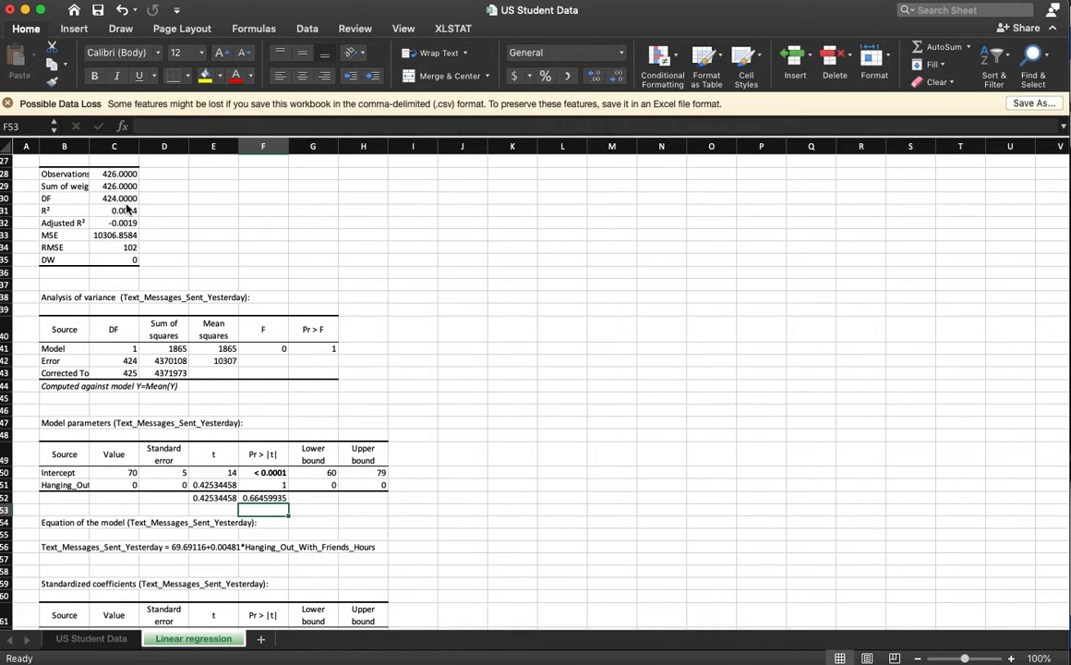
Change the cumulative argument of the T.DIST formula in F52 to FALSE
{"action": "key", "text": "Up"}
{"action": "key", "text": "Up"}
{"action": "key", "text": "Down"}
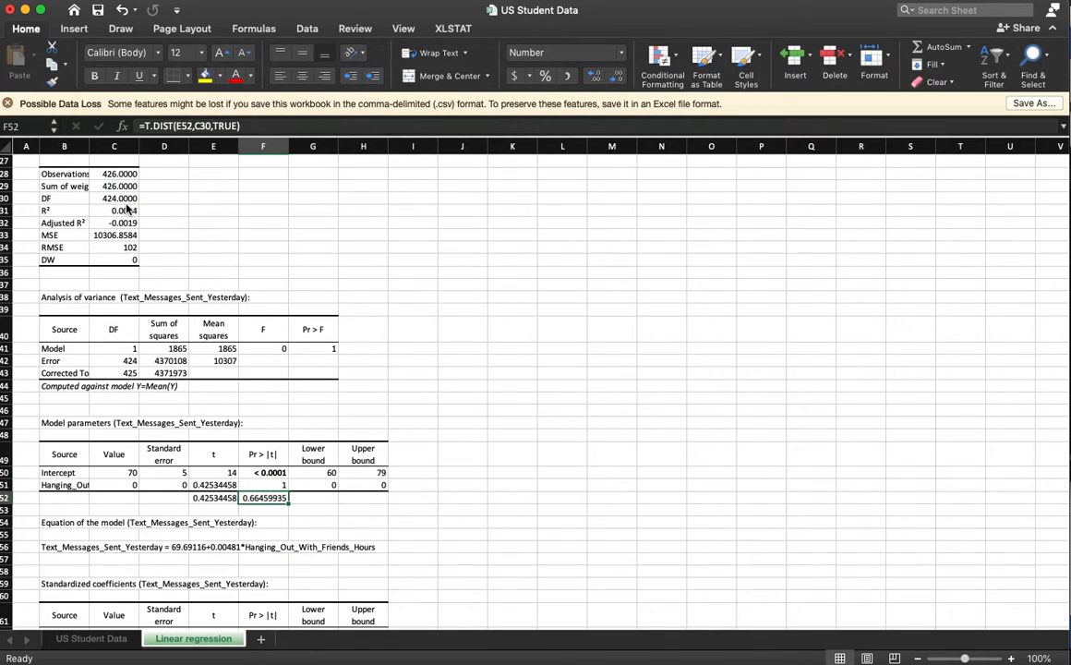
{"action": "double_click", "coordinate": [228, 125]}
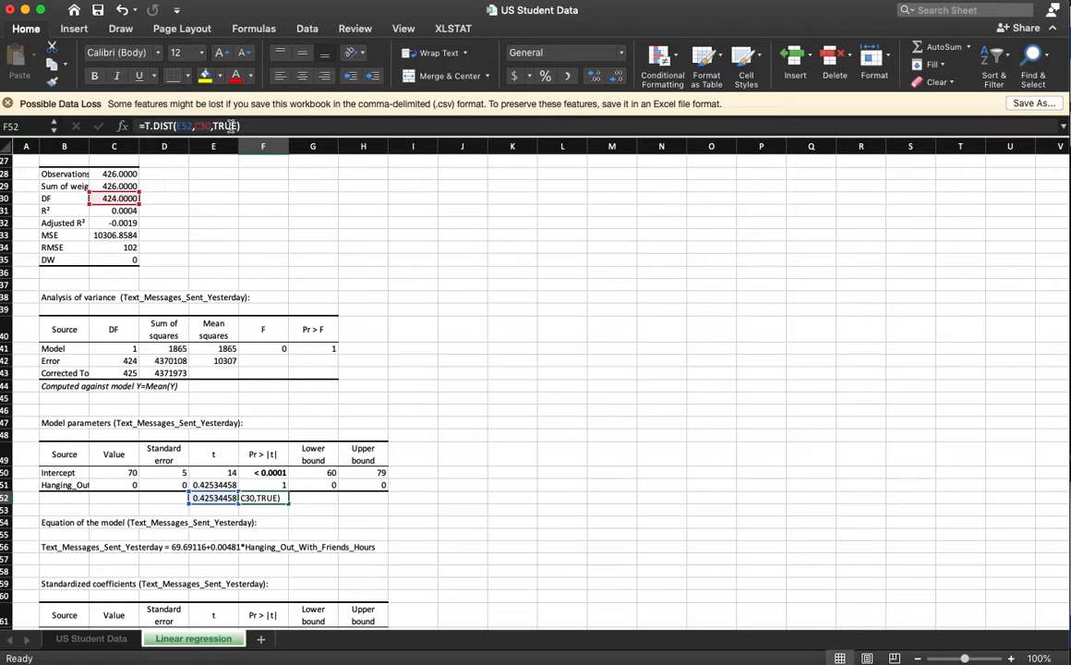
{"action": "type", "text": "false"}
{"action": "key", "text": "Return"}
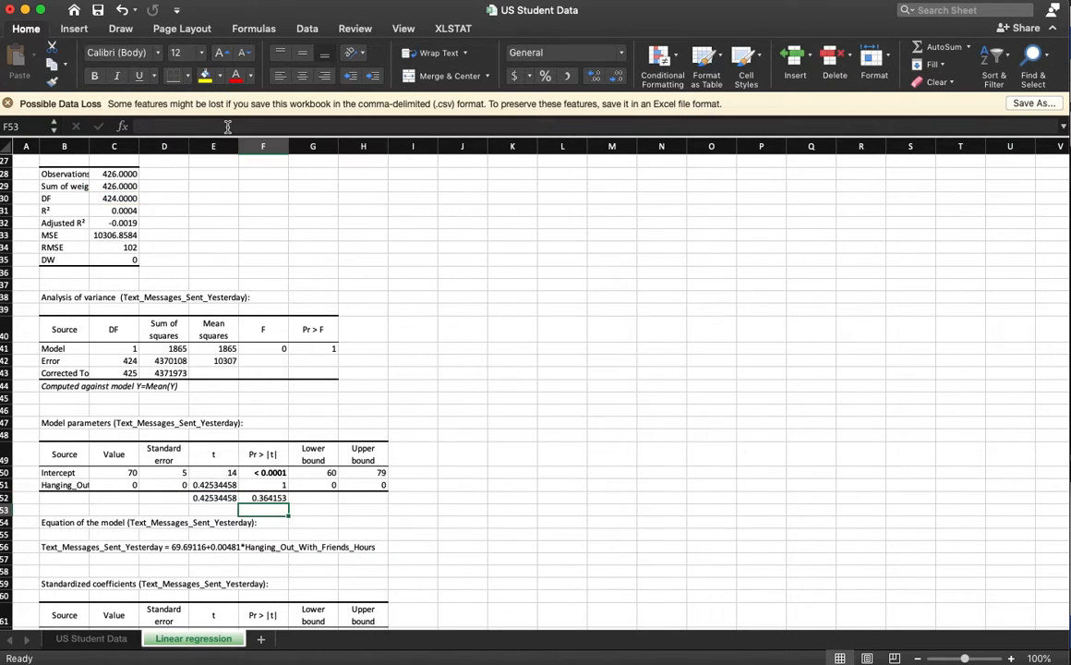
Turn the F52 formula into its complement, =1-T.DIST(E52,C30,FALSE)
{"action": "key", "text": "Up"}
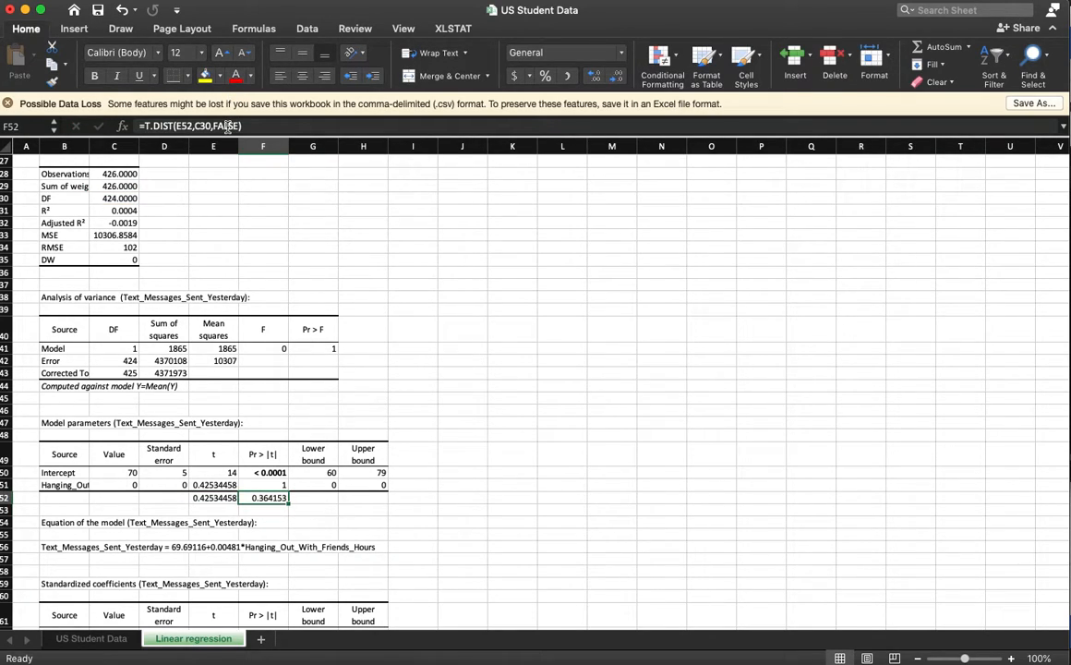
{"action": "left_click", "coordinate": [142, 126]}
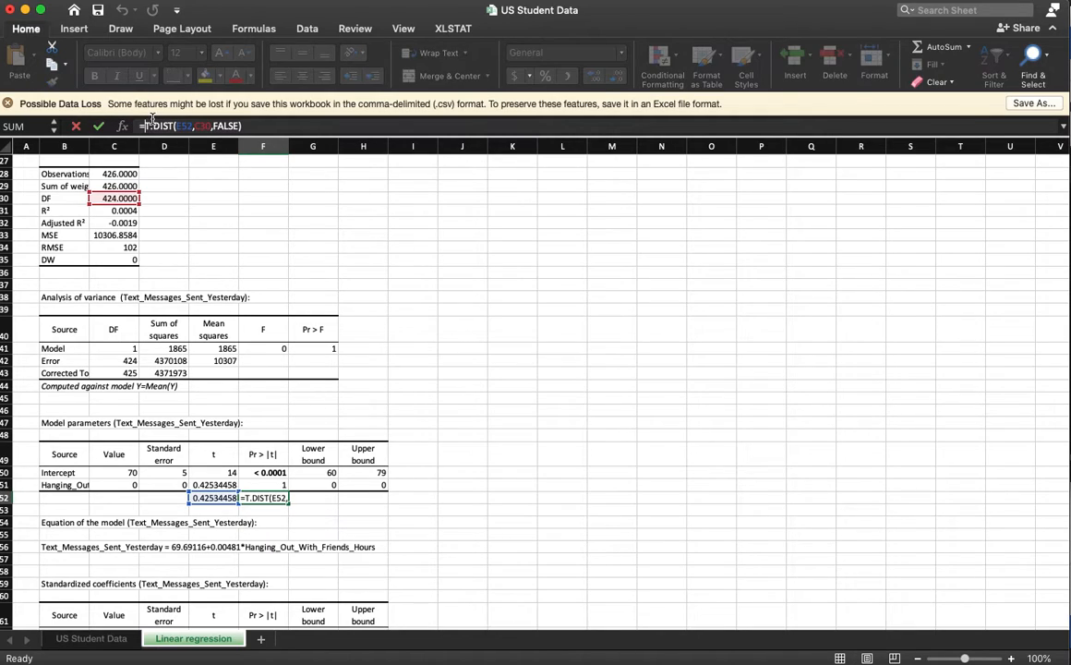
{"action": "type", "text": "1-"}
{"action": "key", "text": "Return"}
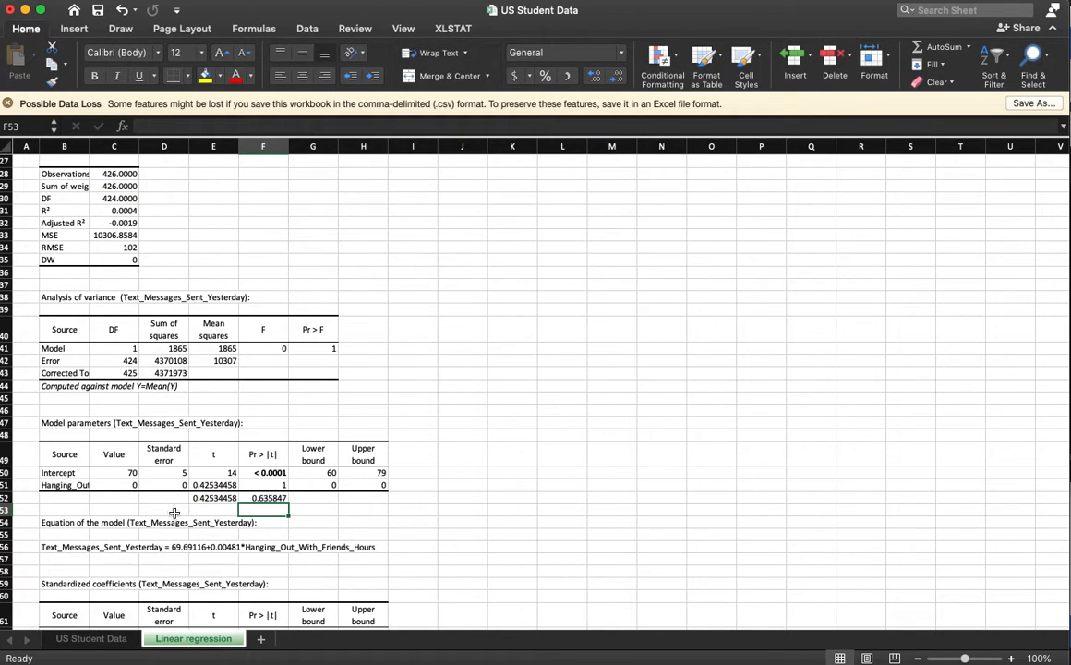
Clear the trial p-value formula from F52
{"action": "left_click", "coordinate": [274, 483]}
{"action": "left_click", "coordinate": [275, 499]}
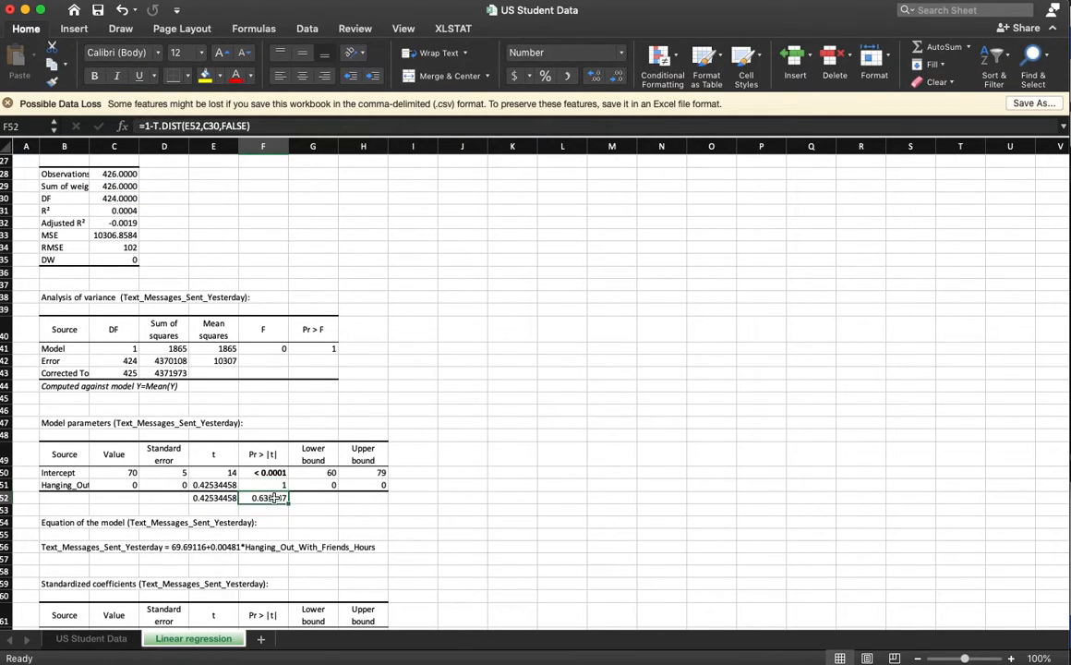
{"action": "key", "text": "Delete"}
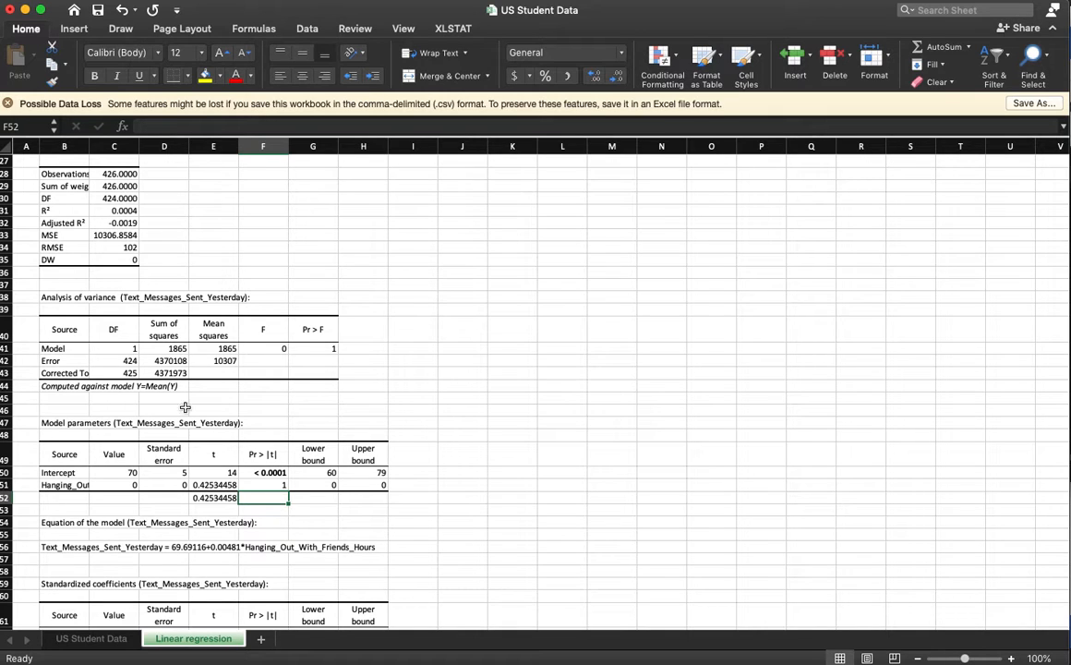
Examine the model equation, the standardized coefficients chart and the predictions and residuals table
{"action": "scroll", "coordinate": [276, 517], "scroll_direction": "down", "scroll_amount": 2}
{"action": "scroll", "coordinate": [275, 520], "scroll_direction": "down", "scroll_amount": 5}
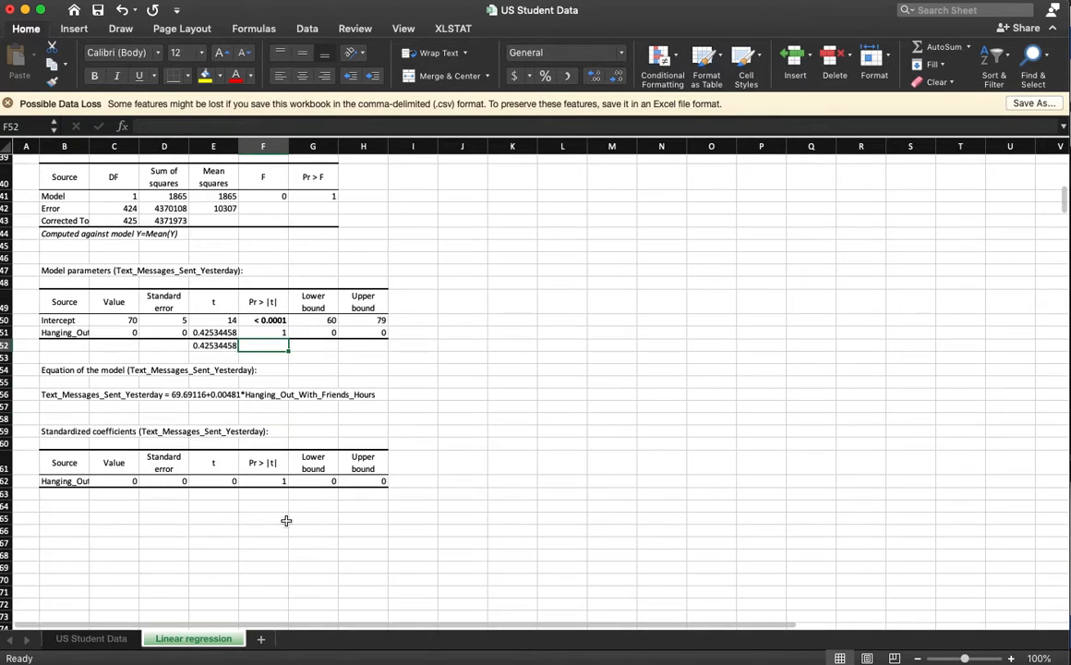
{"action": "scroll", "coordinate": [365, 434], "scroll_direction": "down", "scroll_amount": 8}
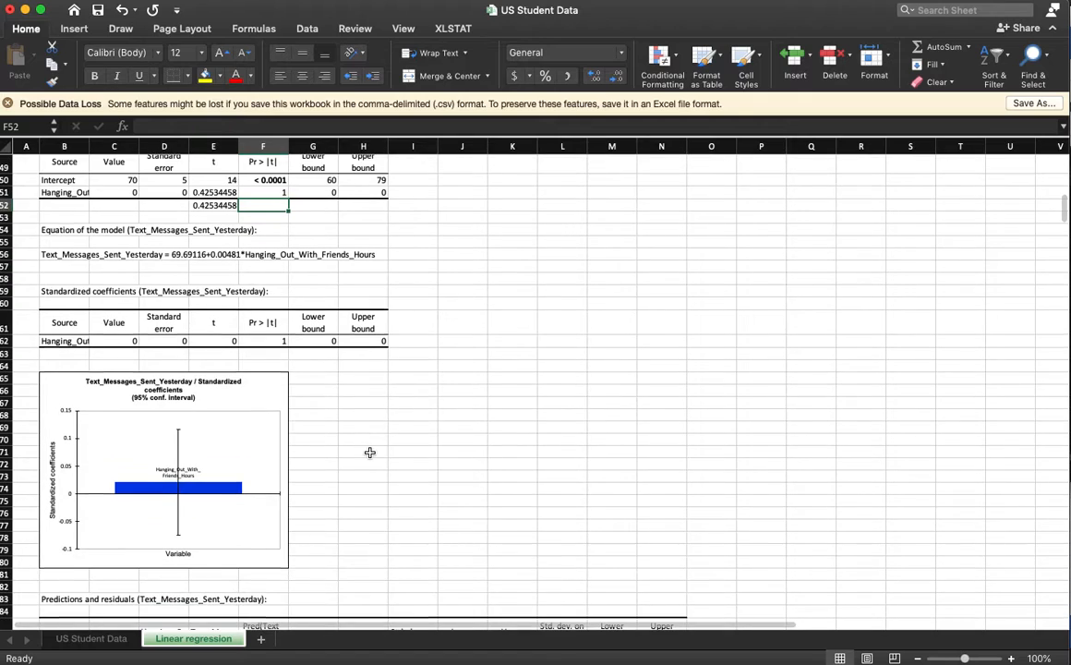
{"action": "scroll", "coordinate": [380, 449], "scroll_direction": "down", "scroll_amount": 3}
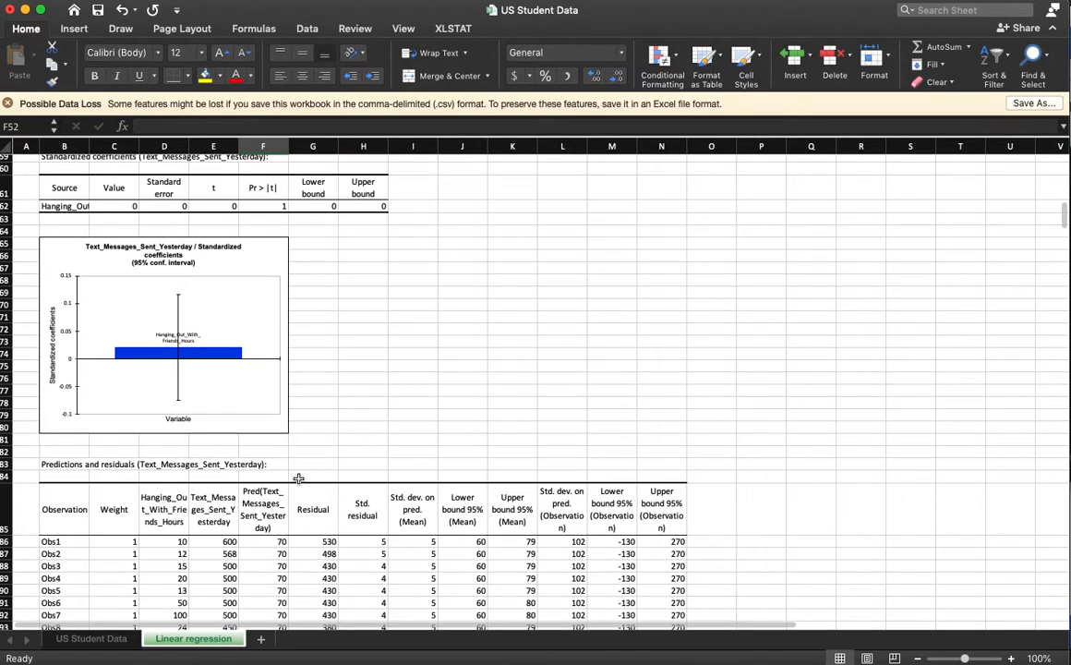
Go to the US Student Data sheet and select a cell in the Text_Messages_Received_Yesterday column (AK)
{"action": "left_click", "coordinate": [92, 638]}
{"action": "left_click", "coordinate": [829, 332]}
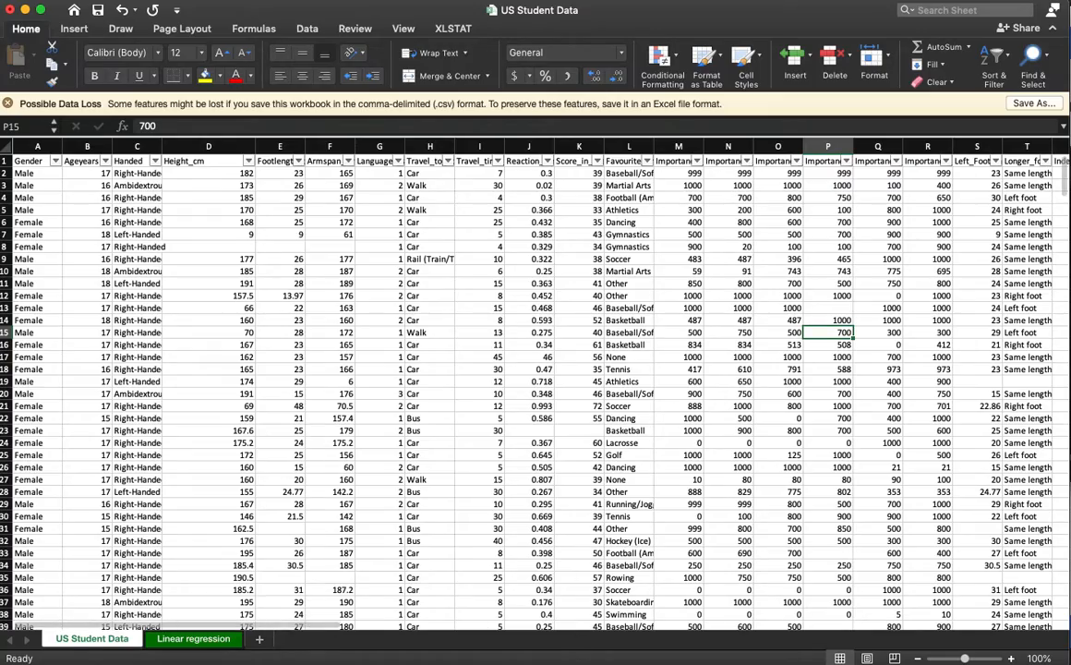
{"action": "left_click", "coordinate": [879, 333]}
{"action": "key", "text": "Right"}
{"action": "key", "text": "Right"}
{"action": "key", "text": "Right"}
{"action": "key", "text": "Right"}
{"action": "key", "text": "Right"}
{"action": "key", "text": "Right"}
{"action": "key", "text": "Right"}
{"action": "key", "text": "Right"}
{"action": "key", "text": "Right"}
{"action": "key", "text": "Right"}
{"action": "key", "text": "Right"}
{"action": "key", "text": "Right"}
{"action": "key", "text": "Right"}
{"action": "key", "text": "Right"}
{"action": "key", "text": "Right"}
{"action": "key", "text": "Right"}
{"action": "key", "text": "Right"}
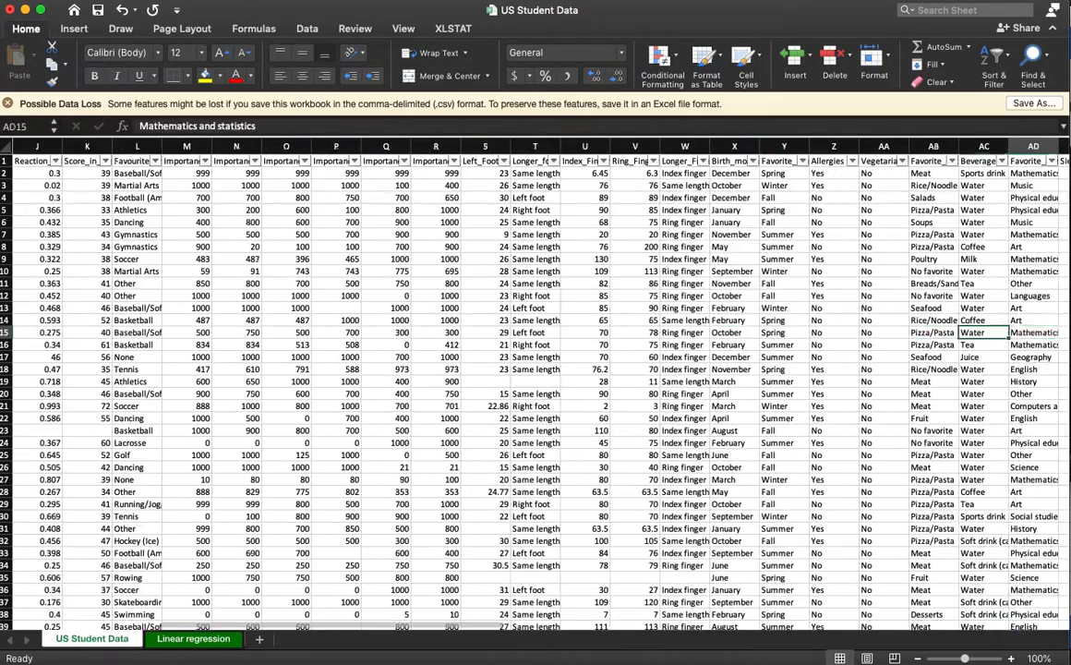
{"action": "key", "text": "Right"}
{"action": "key", "text": "Right"}
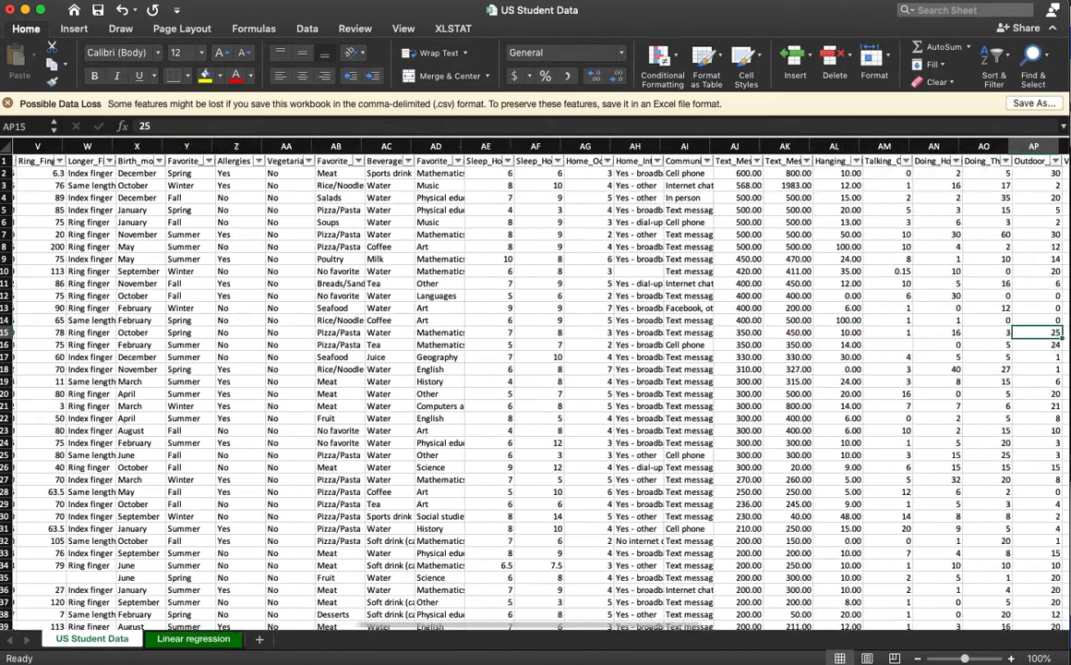
{"action": "left_click", "coordinate": [795, 222]}
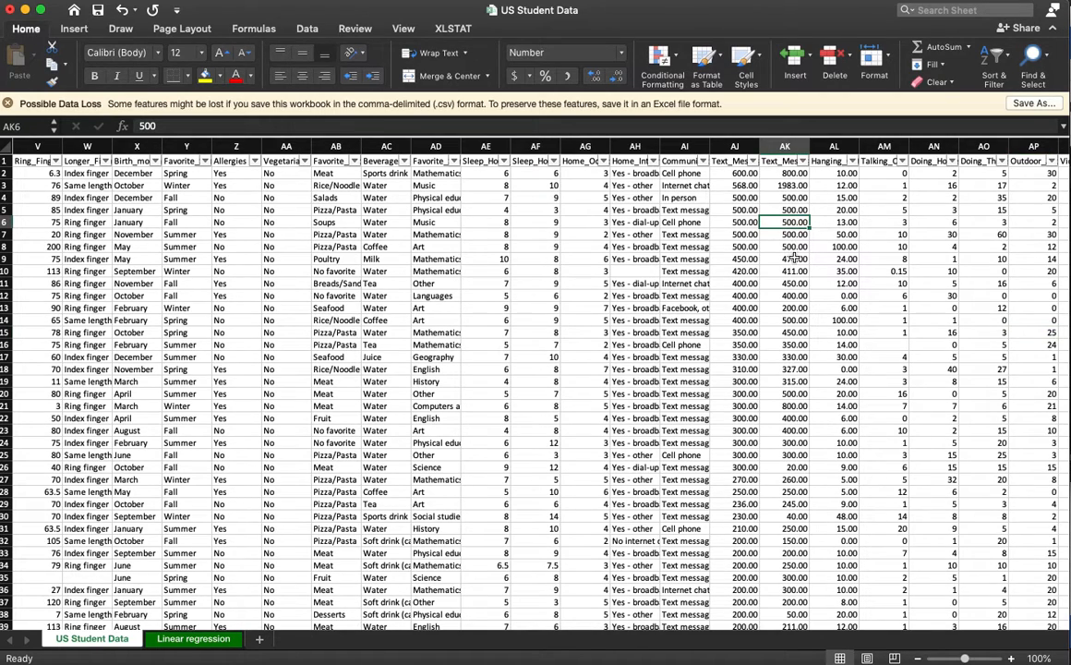
Sort the student data by Text_Messages_Received_Yesterday in descending order
{"action": "left_click", "coordinate": [803, 161]}
{"action": "left_click", "coordinate": [872, 209]}
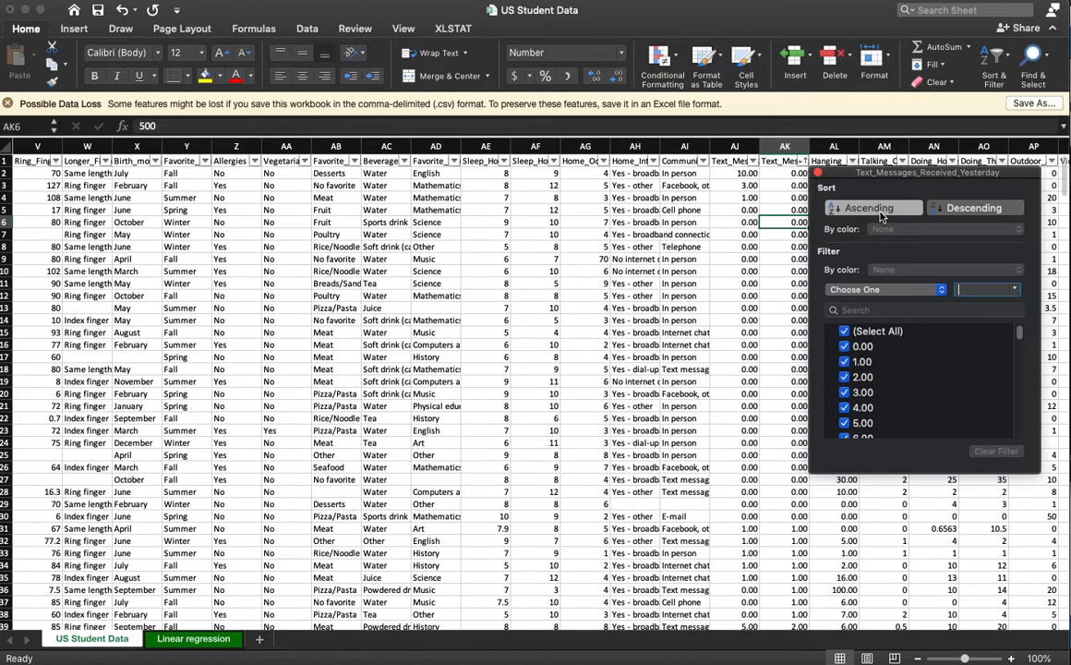
{"action": "left_click", "coordinate": [1006, 210]}
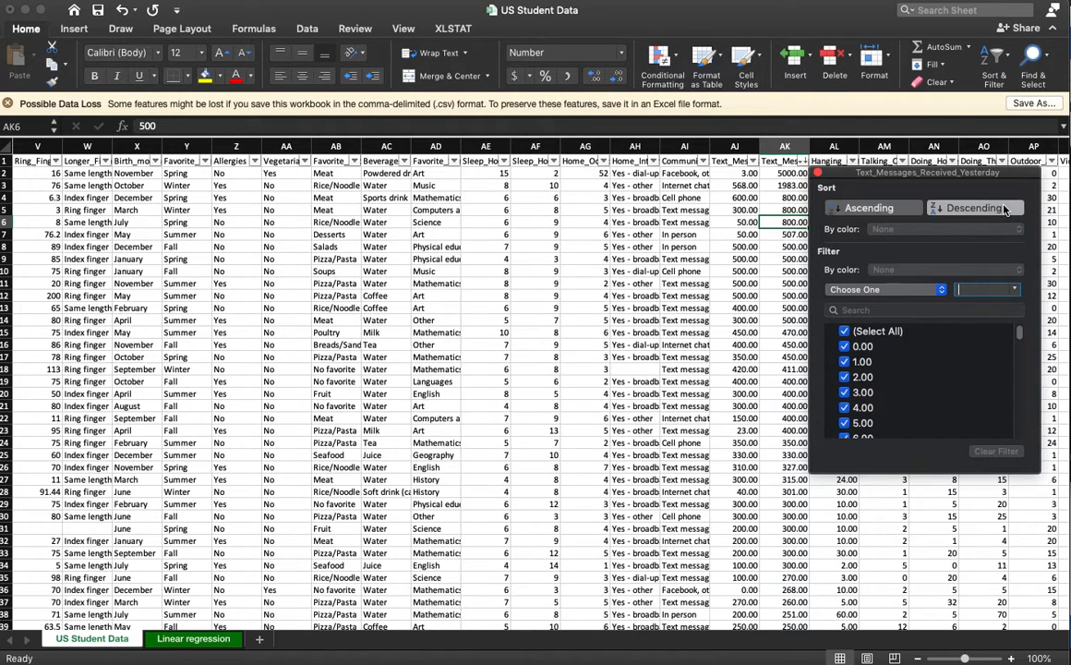
{"action": "left_click", "coordinate": [770, 205]}
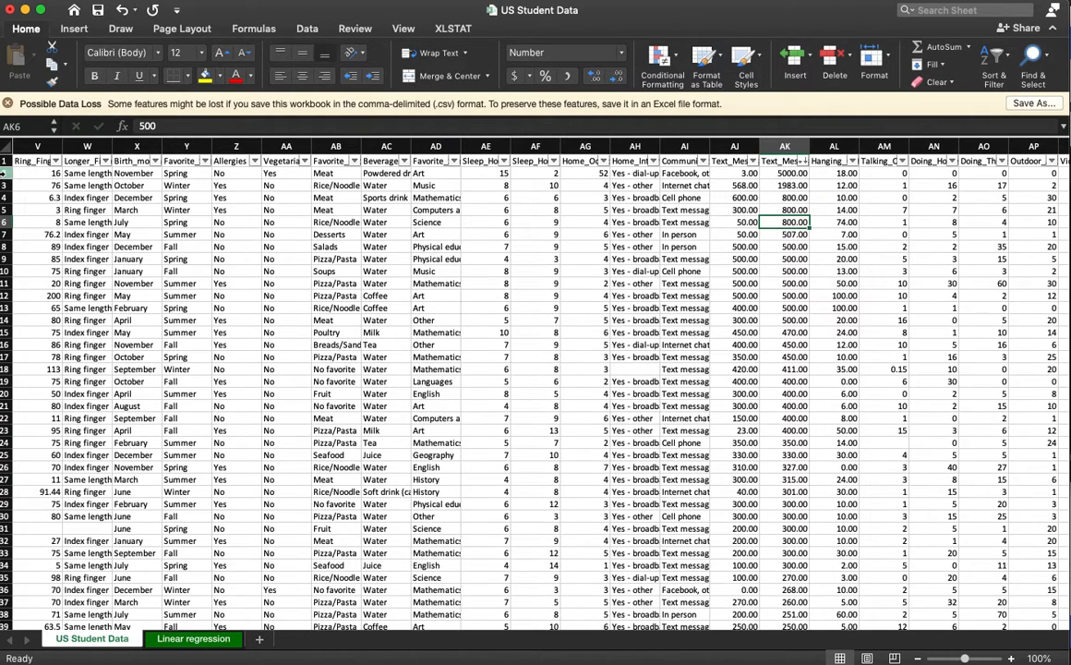
Filter the outliers 5000.00 and 1983.00 out of the Text_Messages_Received_Yesterday column
{"action": "left_click", "coordinate": [804, 162]}
{"action": "scroll", "coordinate": [862, 406], "scroll_direction": "down", "scroll_amount": 15}
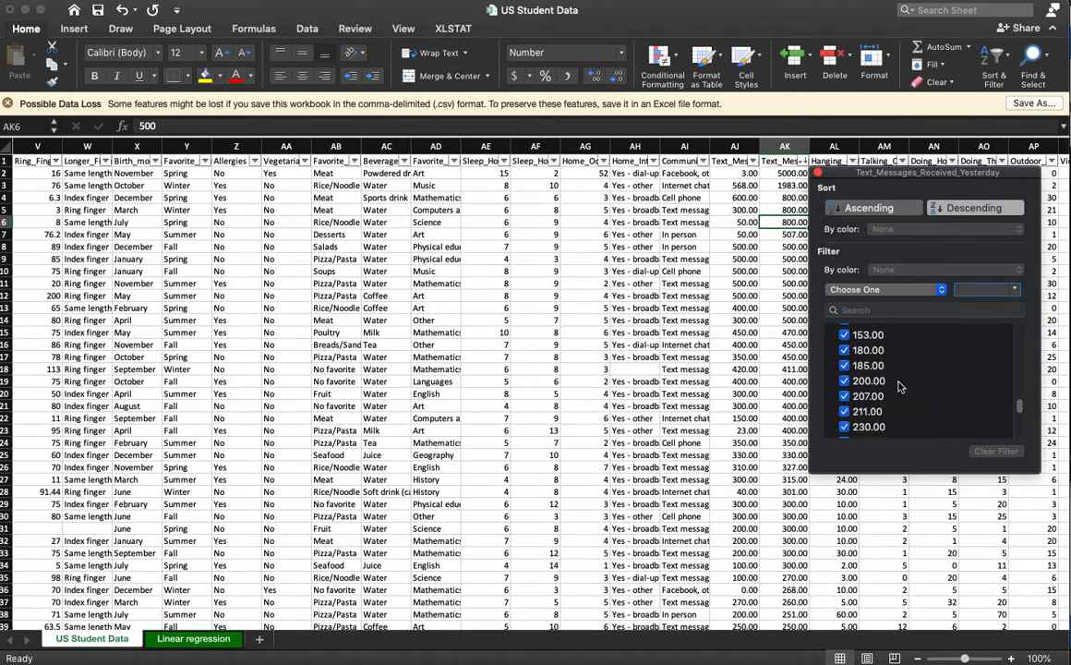
{"action": "left_click", "coordinate": [845, 431]}
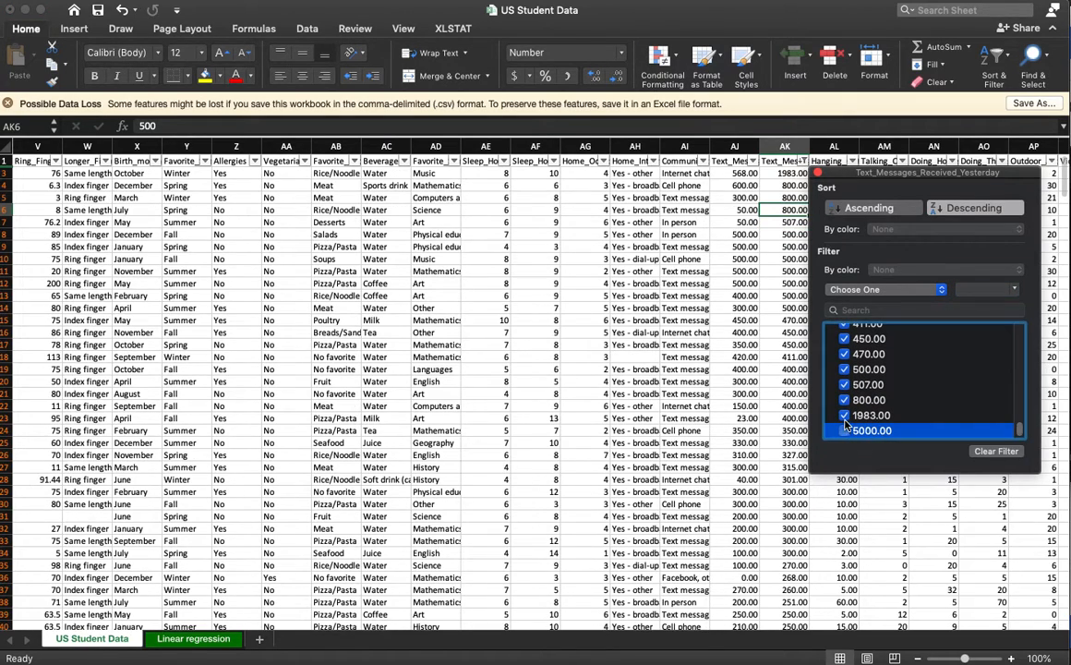
{"action": "left_click", "coordinate": [846, 416]}
{"action": "left_click", "coordinate": [652, 390]}
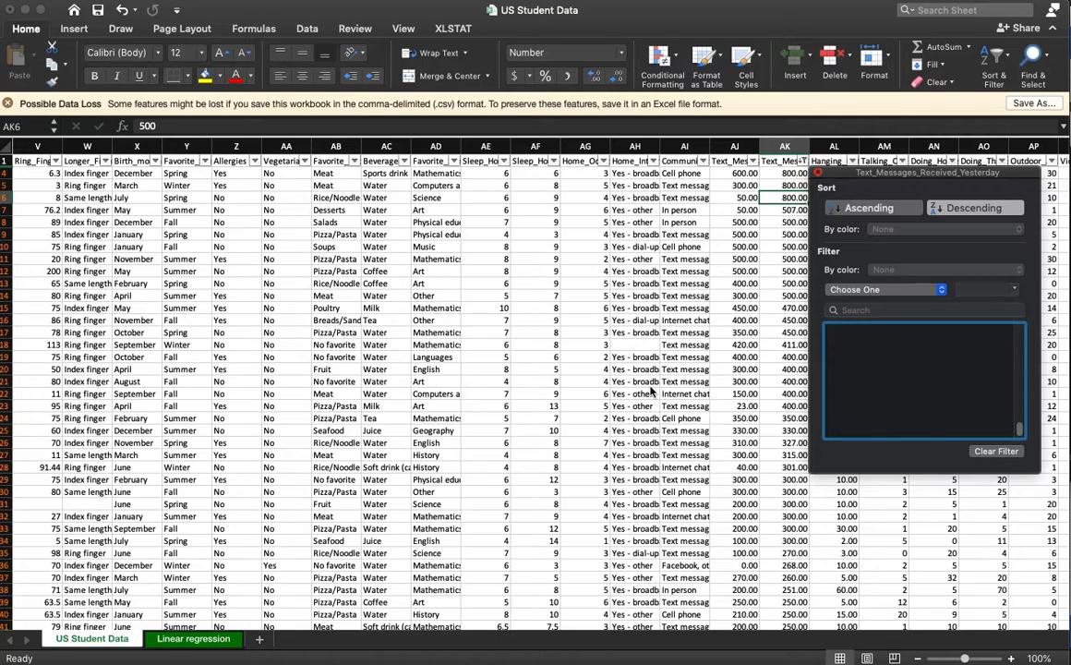
{"action": "left_click", "coordinate": [781, 285]}
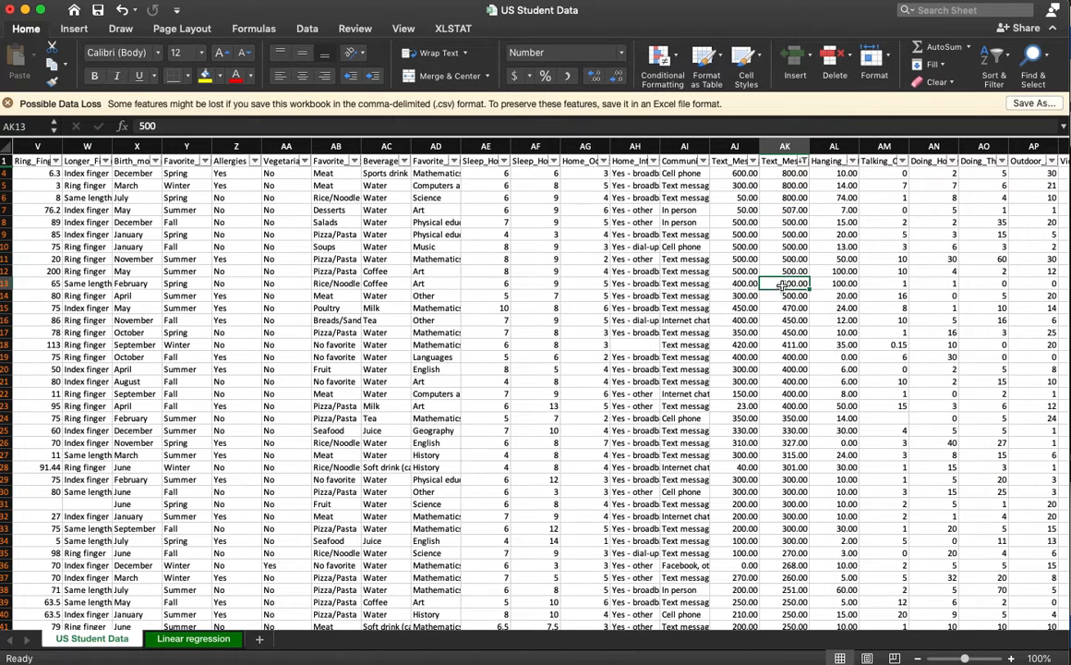
Set up an XLSTAT linear regression with Text_Messages_Sent_Yesterday (AJ) as dependent and Text_Messages_Received_Yesterday (AK) as the quantitative explanatory variable
{"action": "left_click", "coordinate": [455, 29]}
{"action": "left_click", "coordinate": [423, 67]}
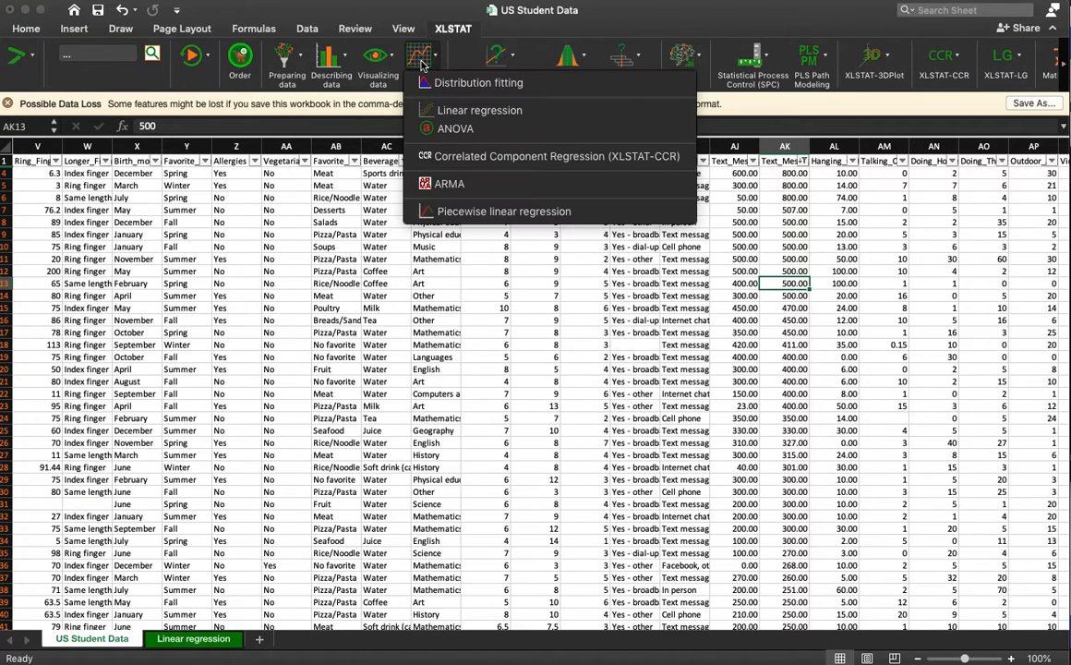
{"action": "left_click", "coordinate": [461, 115]}
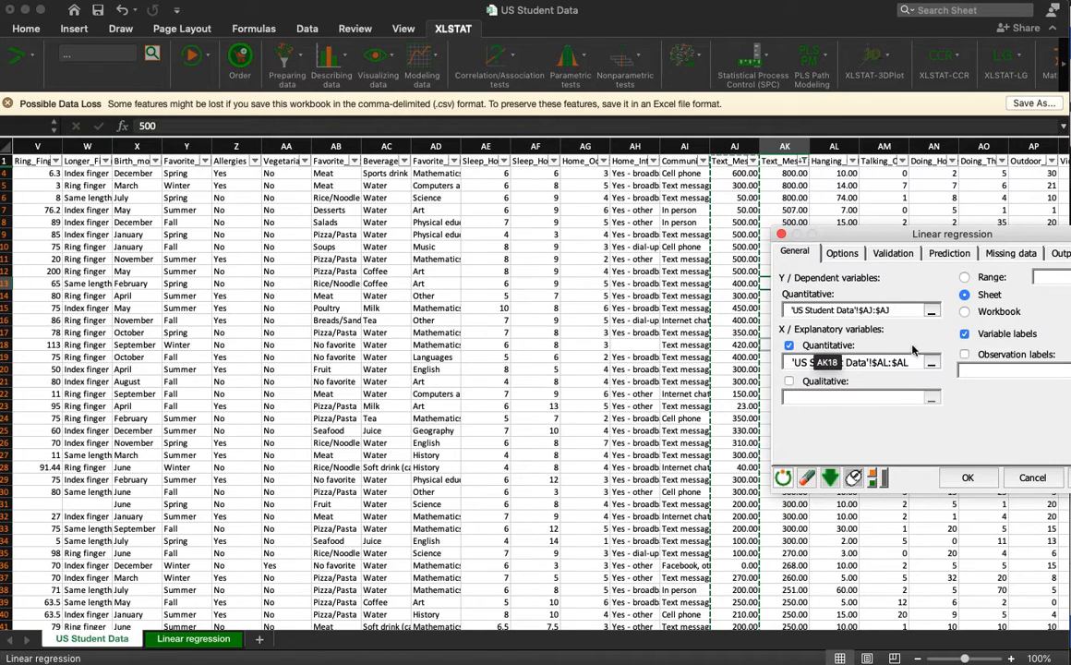
{"action": "left_click_drag", "start_coordinate": [911, 363], "coordinate": [783, 362]}
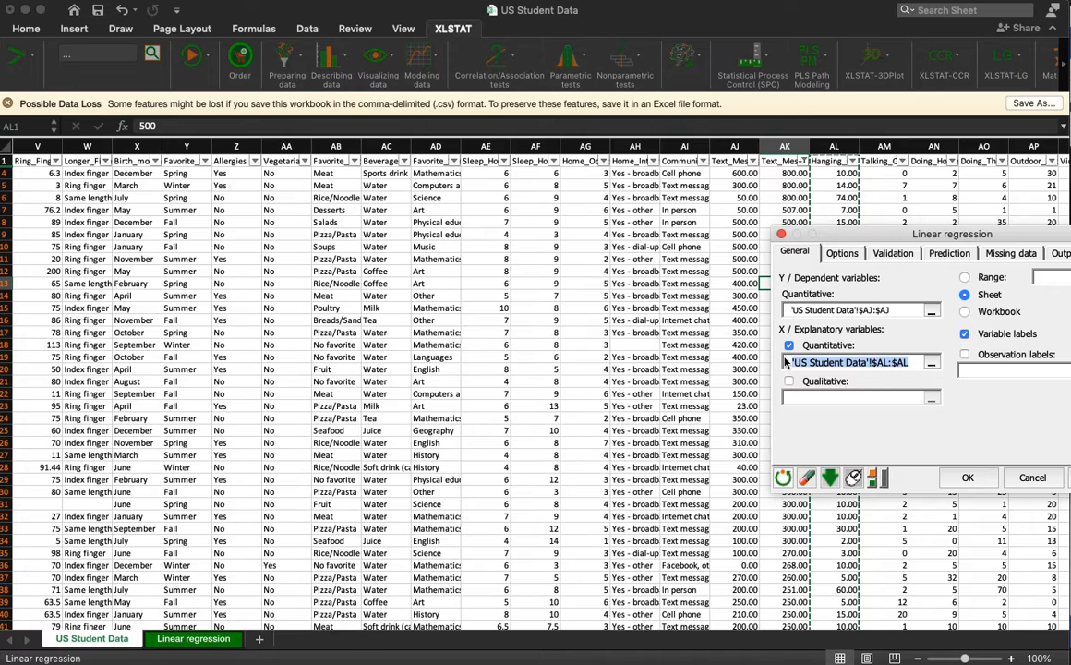
{"action": "key", "text": "BackSpace"}
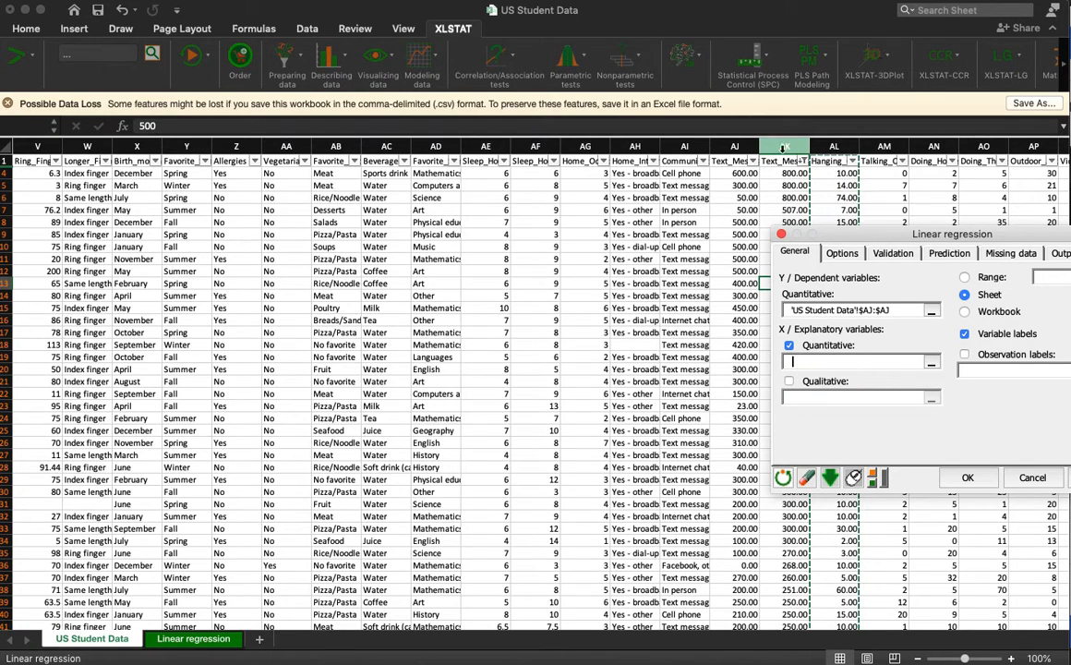
{"action": "left_click", "coordinate": [784, 148]}
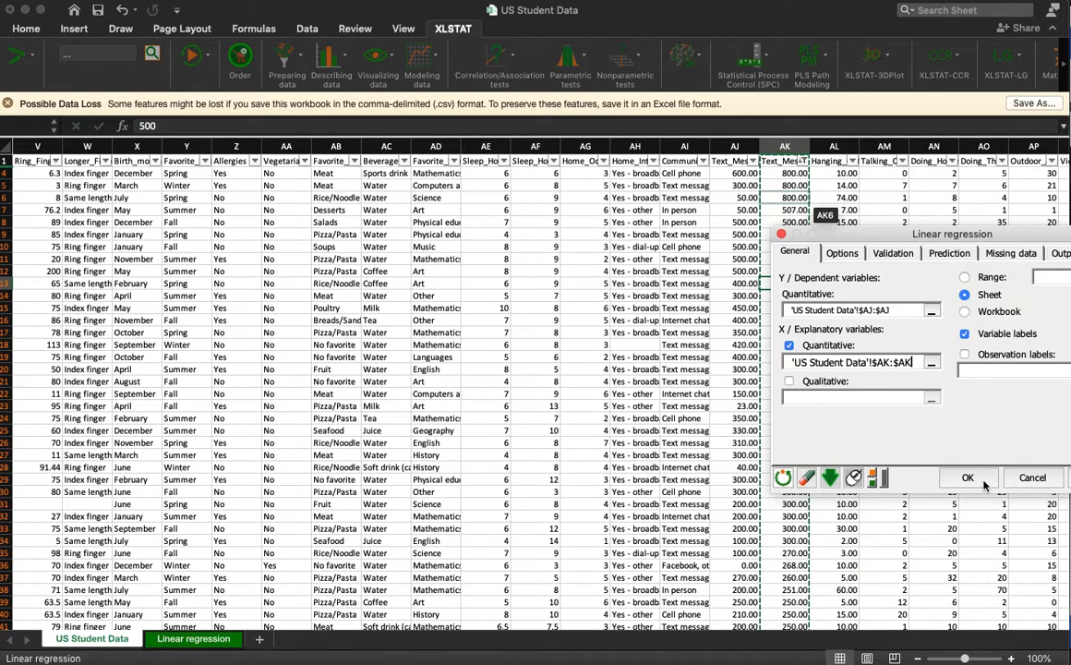
Run the linear regression, accept the listed selections and use only the filtered data
{"action": "left_click", "coordinate": [979, 480]}
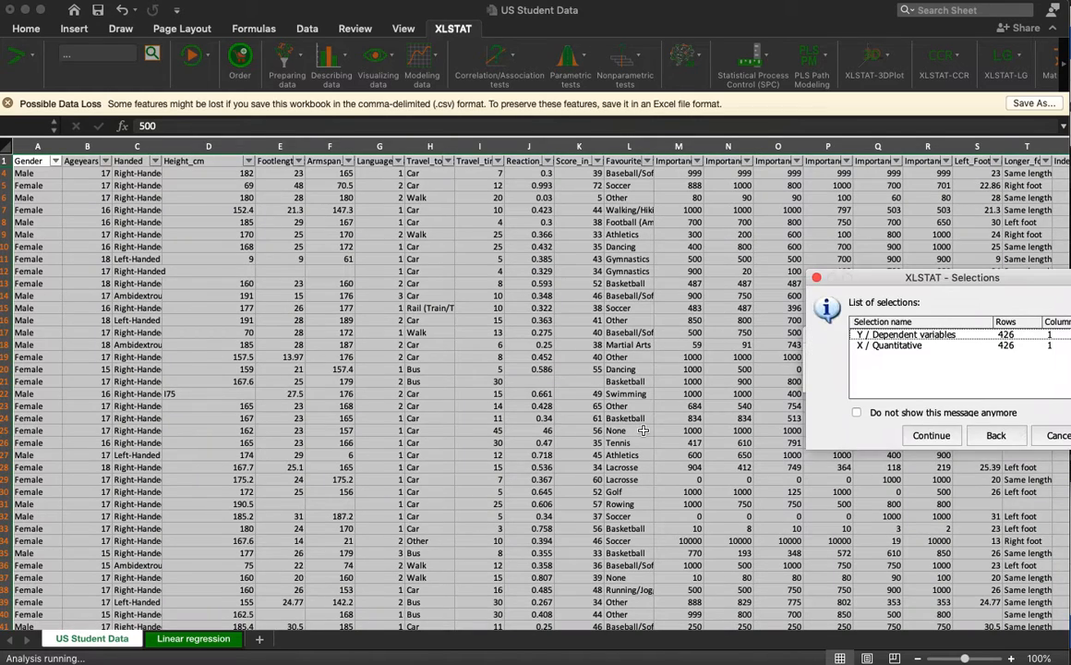
{"action": "left_click", "coordinate": [940, 444]}
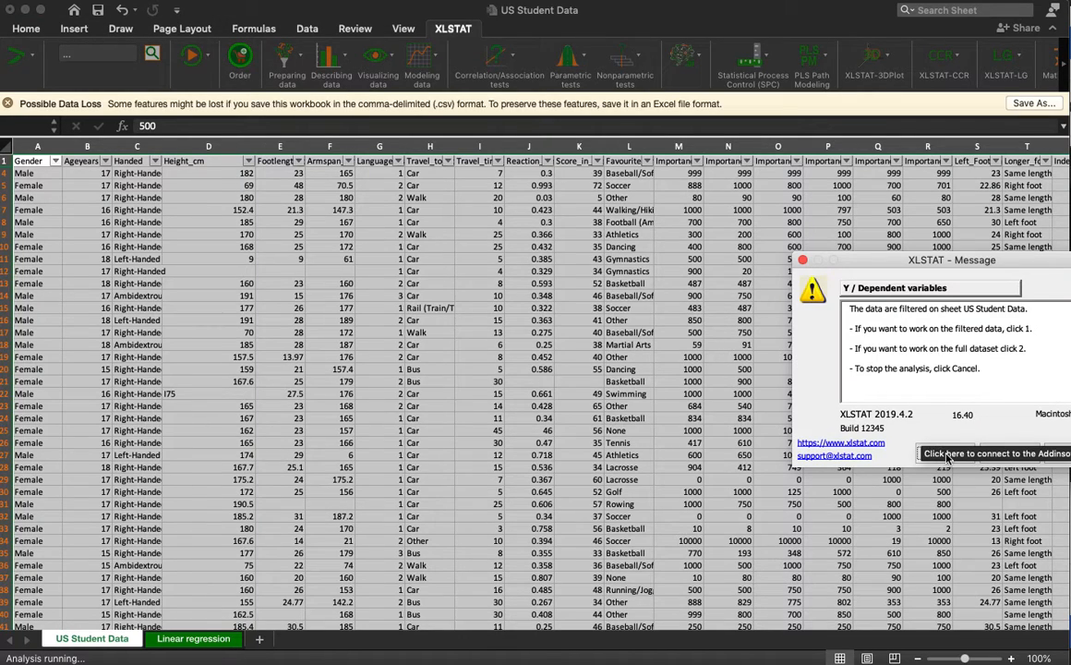
{"action": "left_click", "coordinate": [952, 456]}
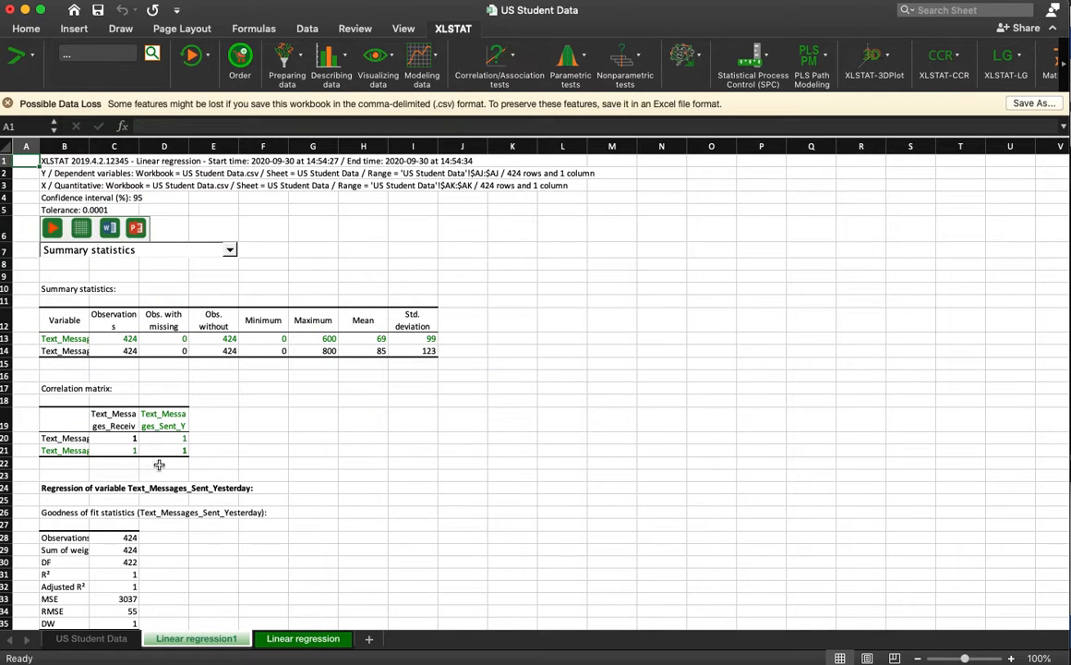
Examine the R² in the goodness of fit statistics and the F value in the analysis of variance table
{"action": "scroll", "coordinate": [227, 483], "scroll_direction": "down", "scroll_amount": 5}
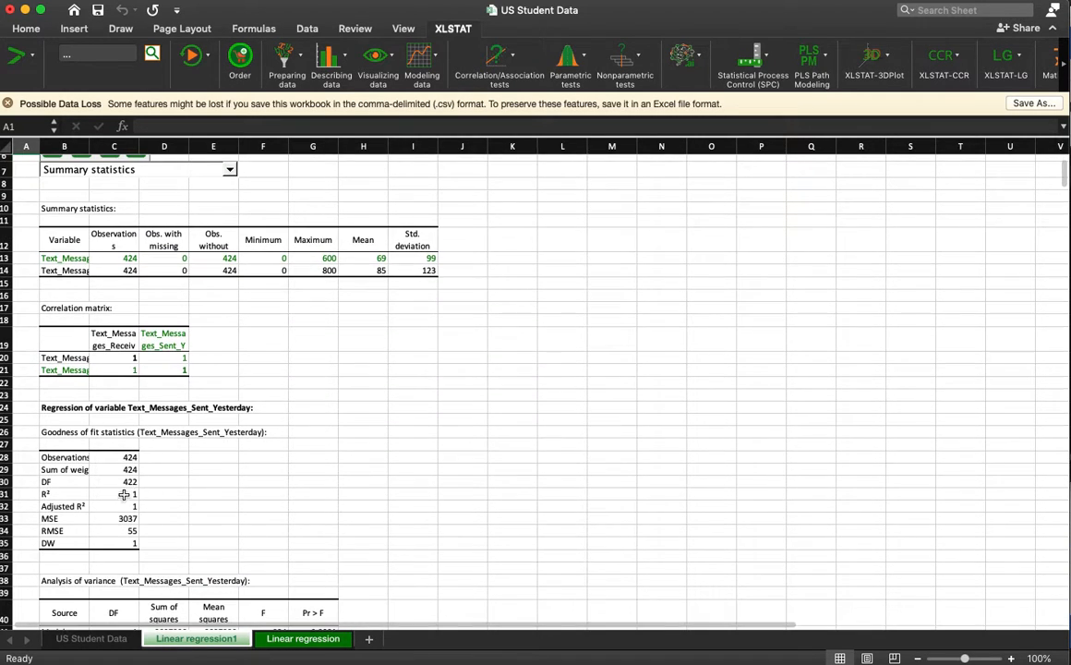
{"action": "left_click", "coordinate": [123, 496]}
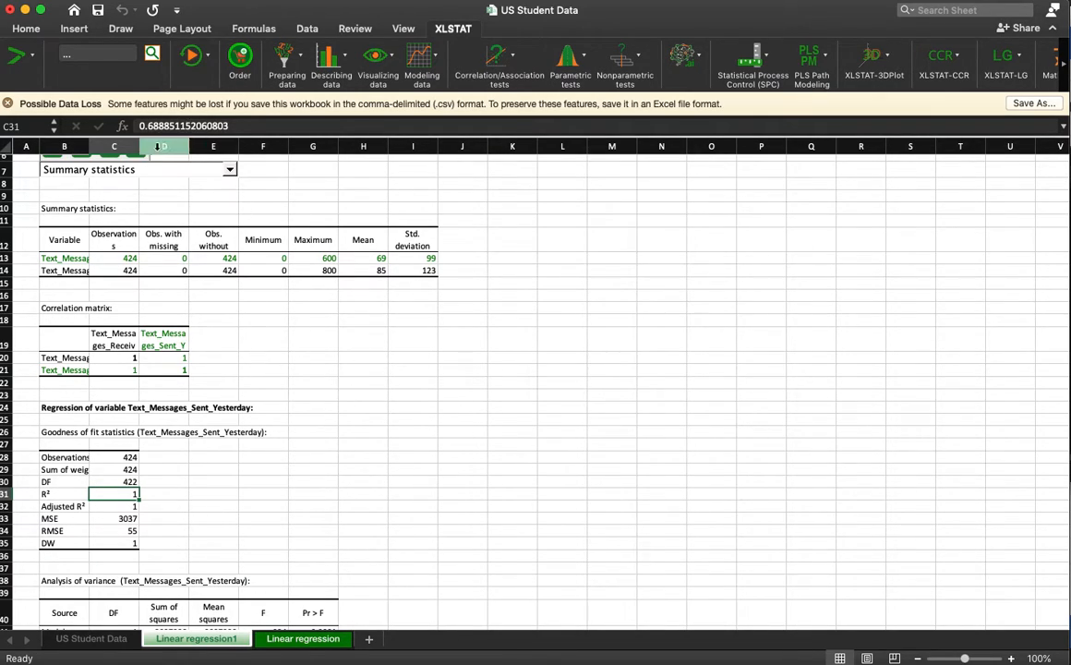
{"action": "scroll", "coordinate": [241, 537], "scroll_direction": "down", "scroll_amount": 6}
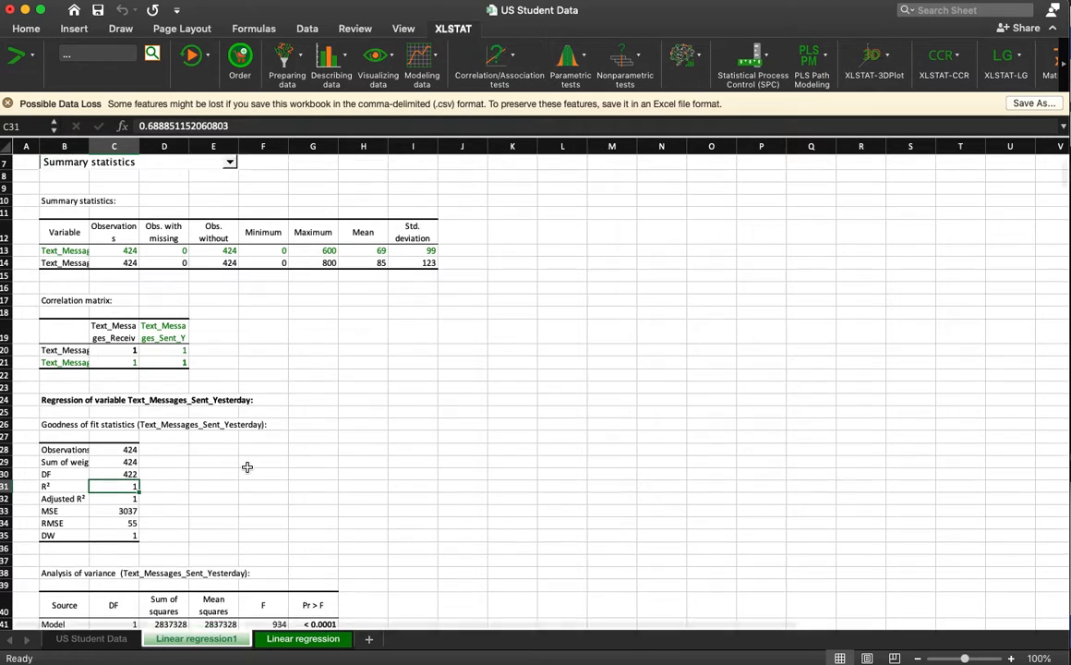
{"action": "scroll", "coordinate": [239, 406], "scroll_direction": "down", "scroll_amount": 3}
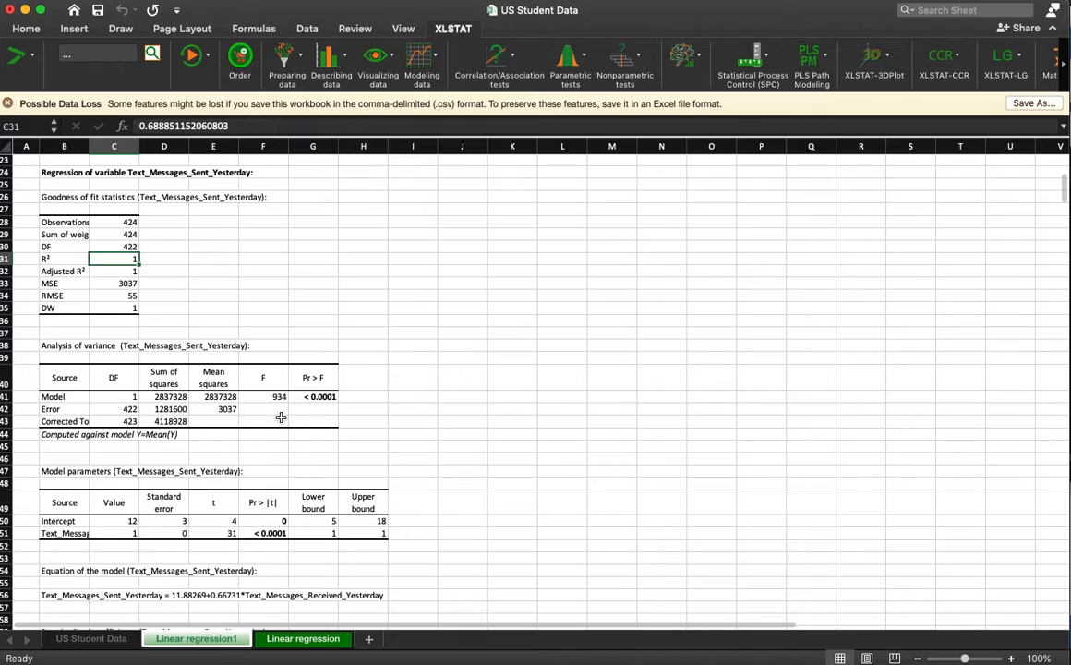
{"action": "left_click", "coordinate": [279, 397]}
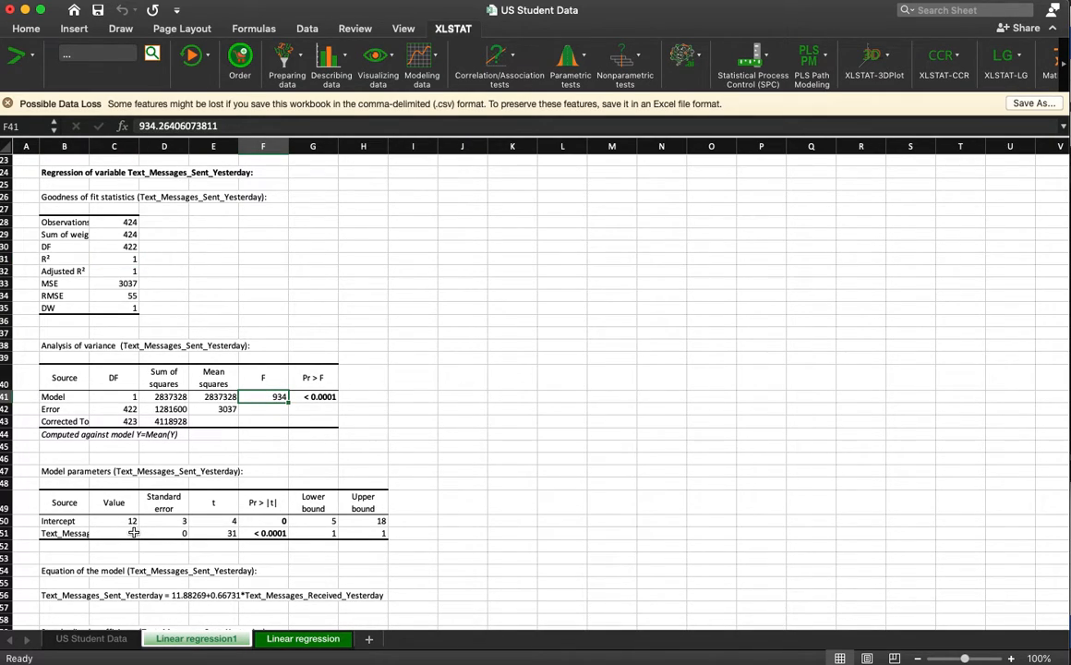
Inspect the model parameters table for the exact values, t statistics and p-values of the intercept and the messages-received coefficient
{"action": "scroll", "coordinate": [273, 411], "scroll_direction": "down", "scroll_amount": 4}
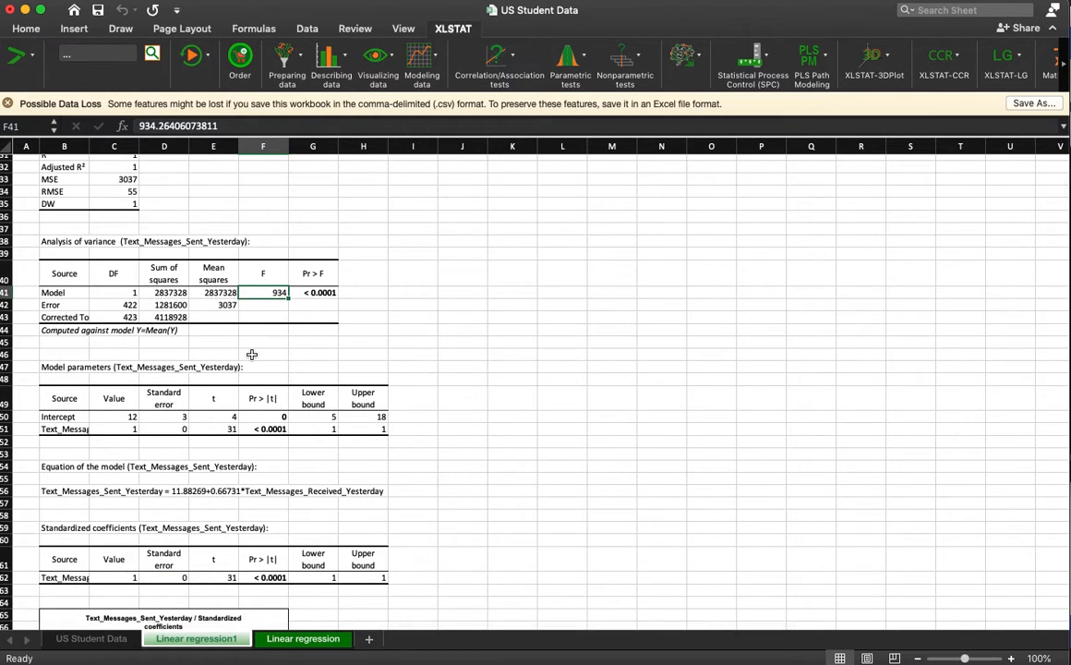
{"action": "scroll", "coordinate": [259, 332], "scroll_direction": "down", "scroll_amount": 1}
{"action": "left_click", "coordinate": [117, 414]}
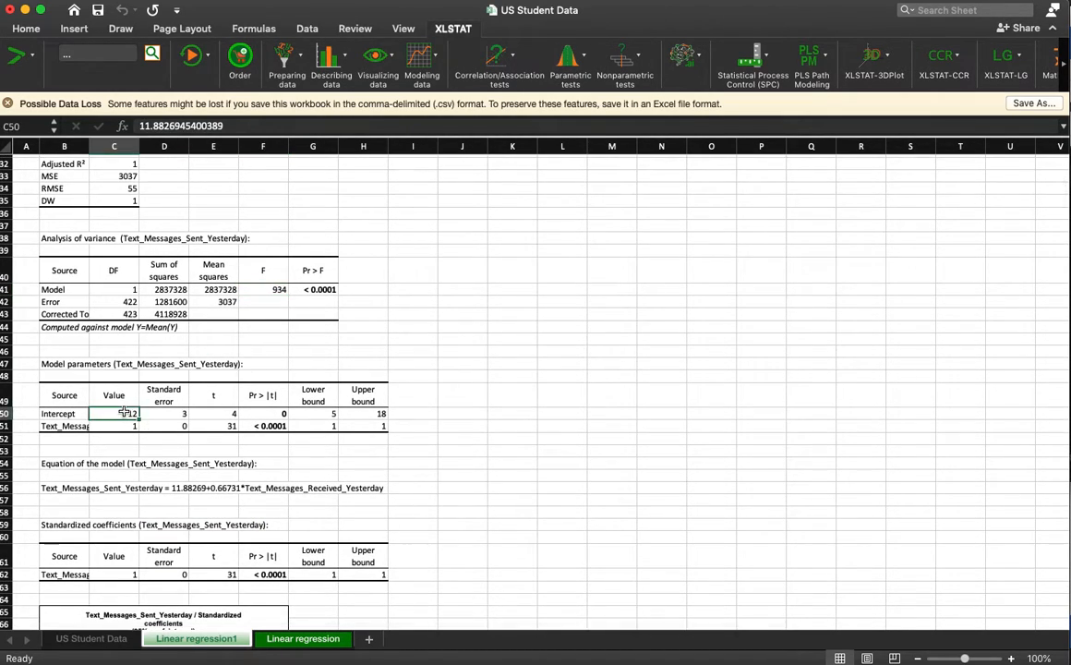
{"action": "key", "text": "Right"}
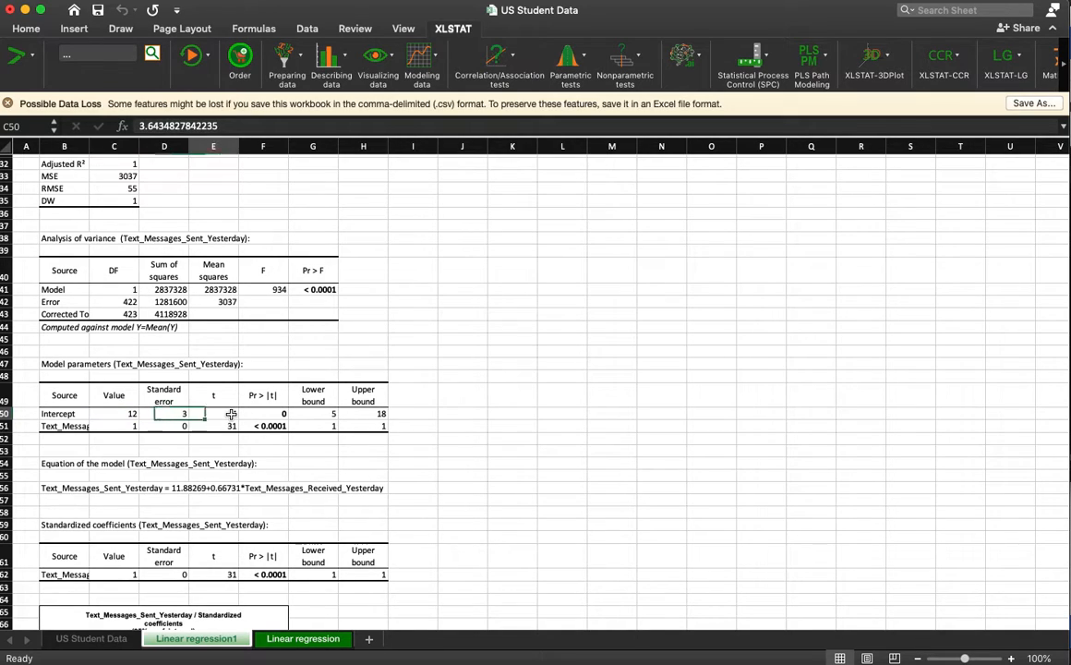
{"action": "key", "text": "Right"}
{"action": "left_click", "coordinate": [272, 415]}
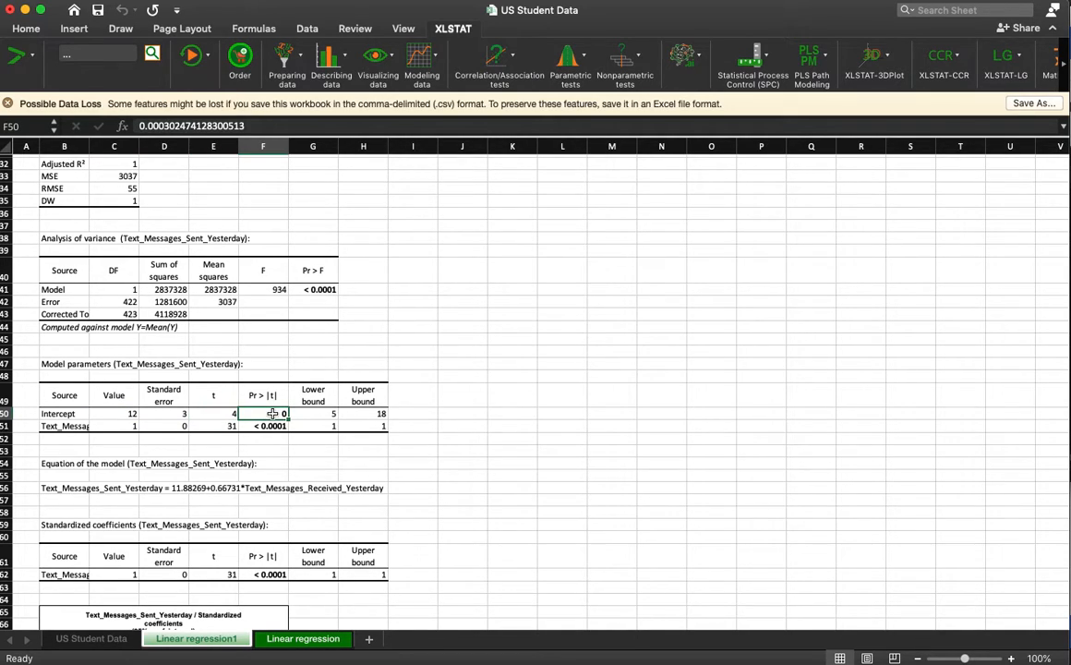
{"action": "left_click", "coordinate": [275, 425]}
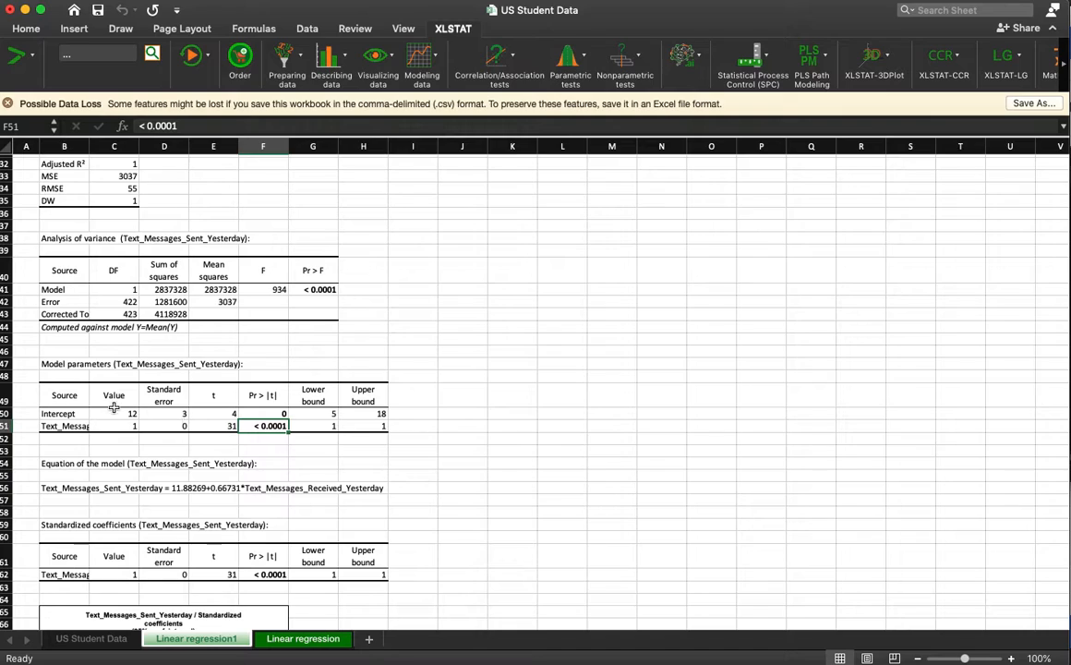
{"action": "left_click_drag", "start_coordinate": [131, 414], "coordinate": [183, 426]}
{"action": "left_click", "coordinate": [206, 426]}
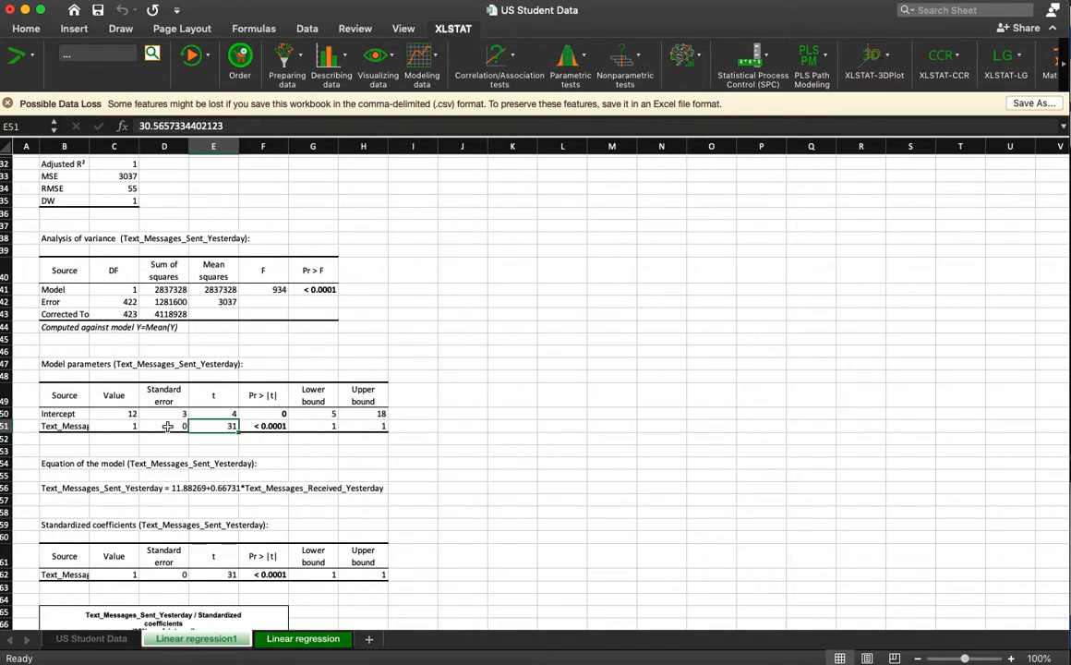
{"action": "left_click", "coordinate": [216, 414]}
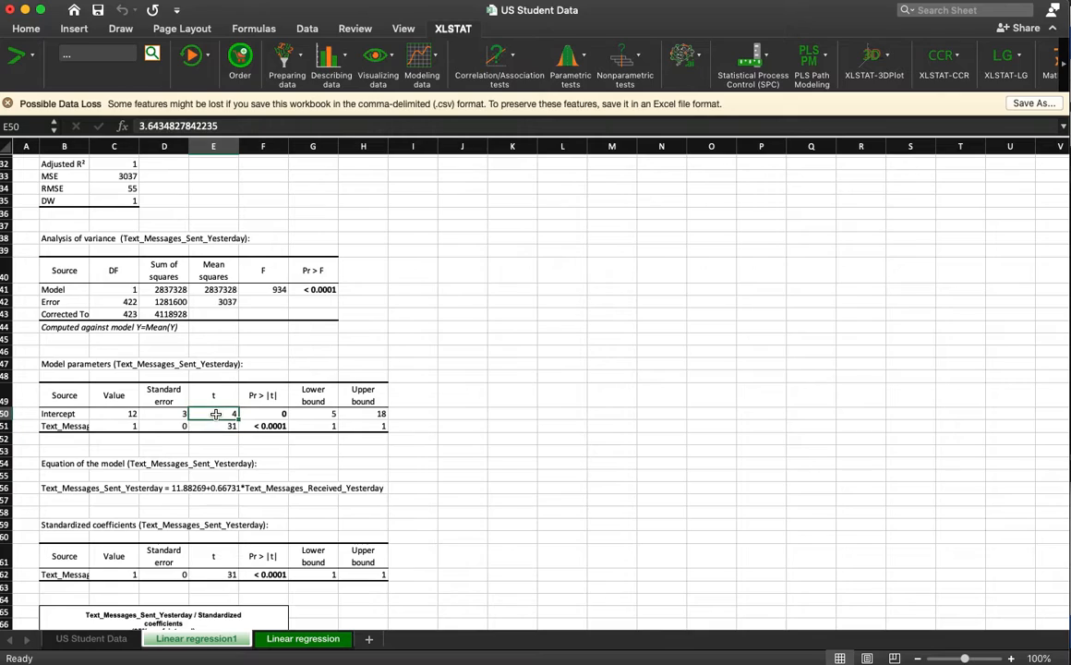
Review the intercept's value, standard error, t statistic and 95% lower and upper bounds
{"action": "left_click", "coordinate": [125, 414]}
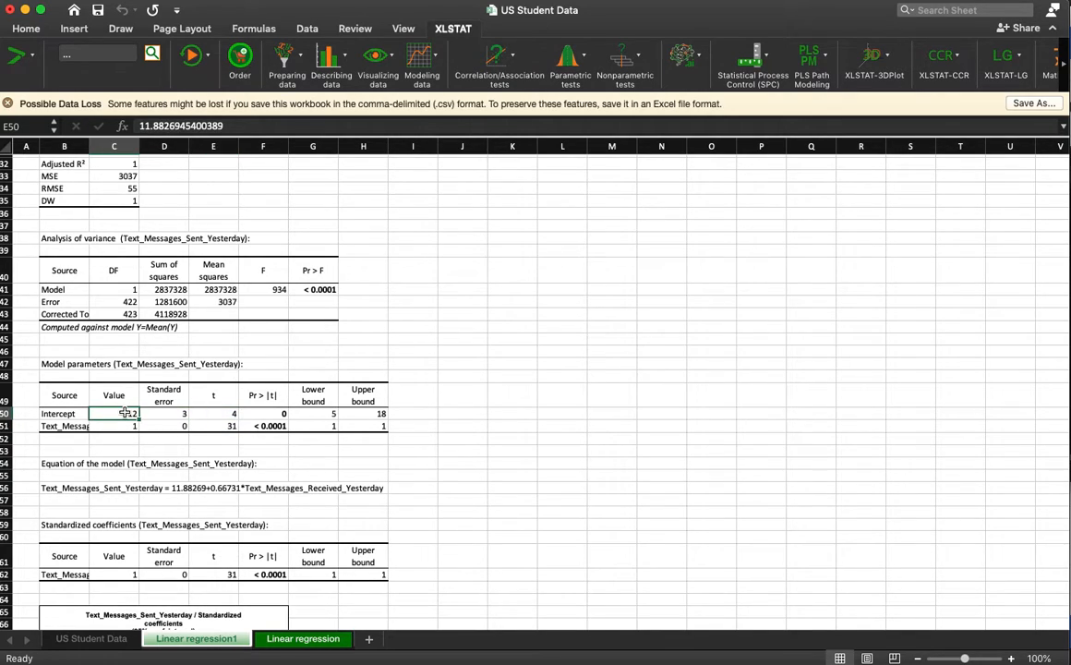
{"action": "left_click", "coordinate": [162, 413]}
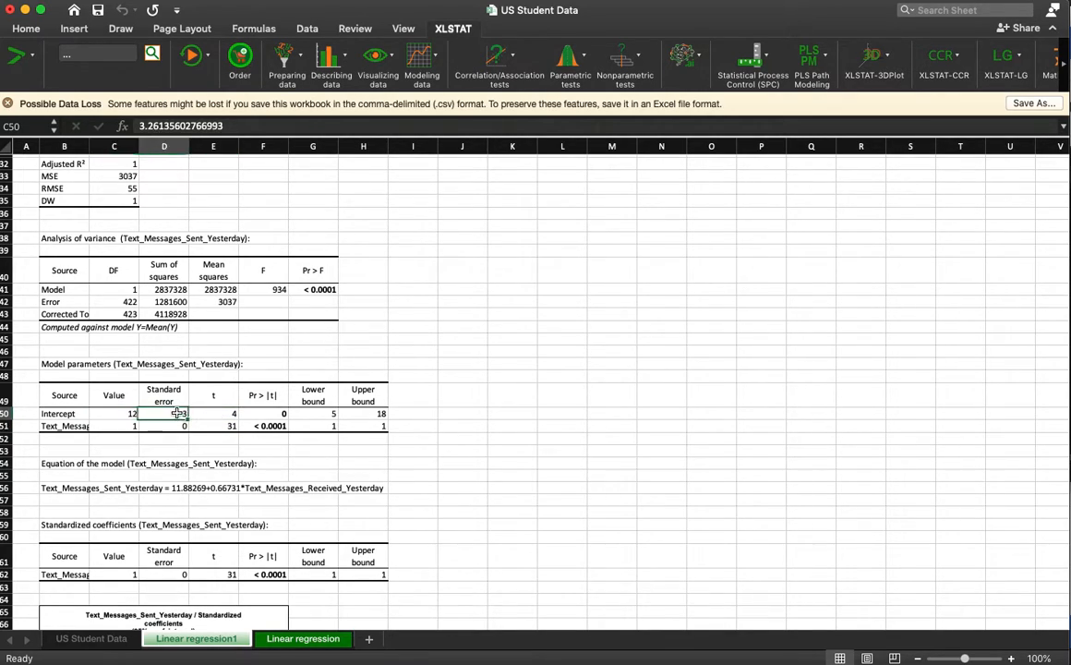
{"action": "left_click", "coordinate": [240, 413]}
{"action": "left_click", "coordinate": [214, 414]}
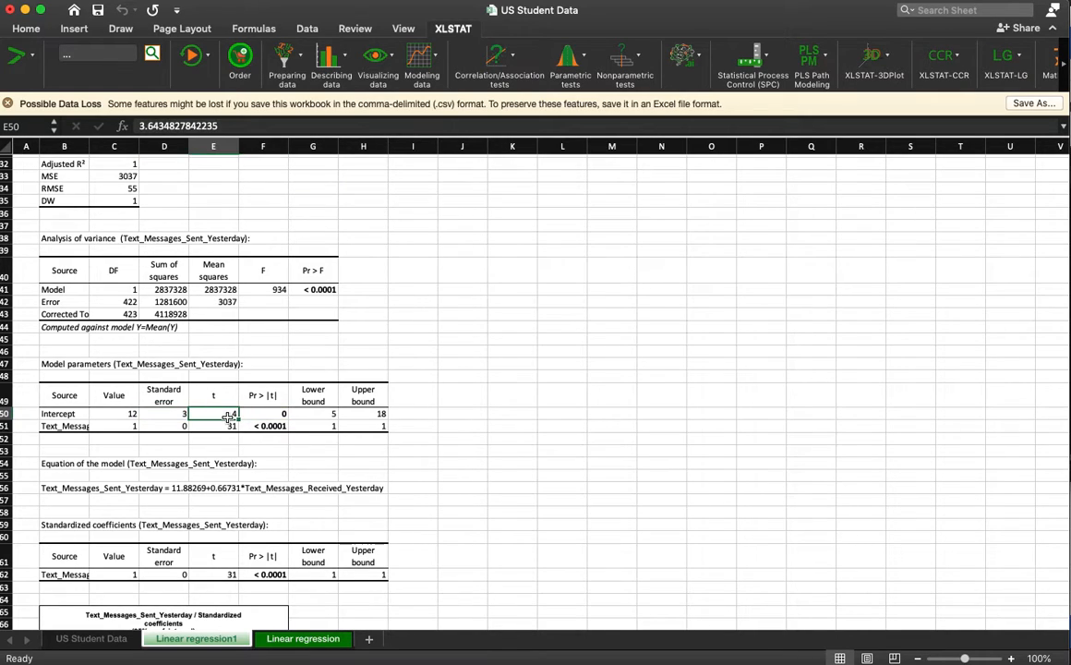
{"action": "left_click_drag", "start_coordinate": [312, 413], "coordinate": [342, 409]}
{"action": "left_click", "coordinate": [327, 401]}
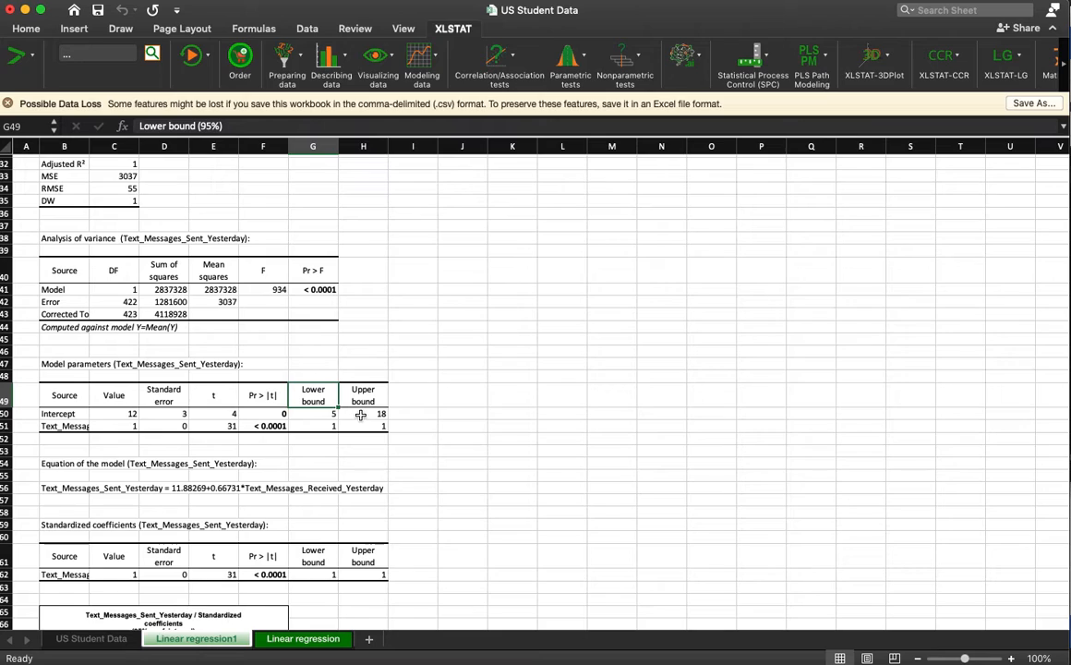
{"action": "left_click", "coordinate": [357, 413]}
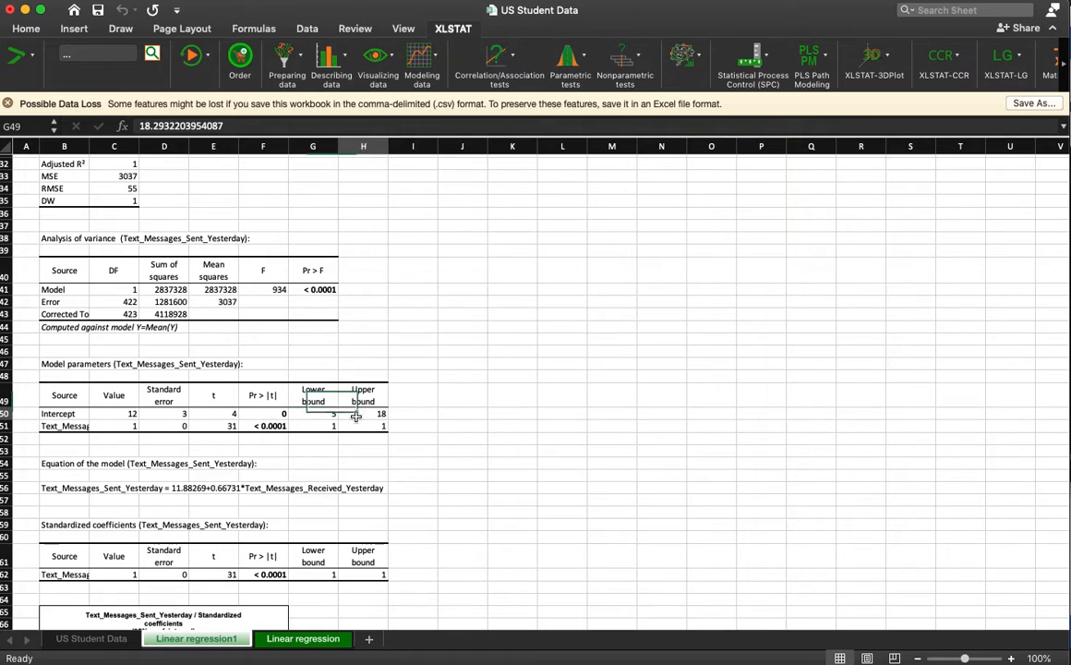
{"action": "left_click", "coordinate": [123, 416]}
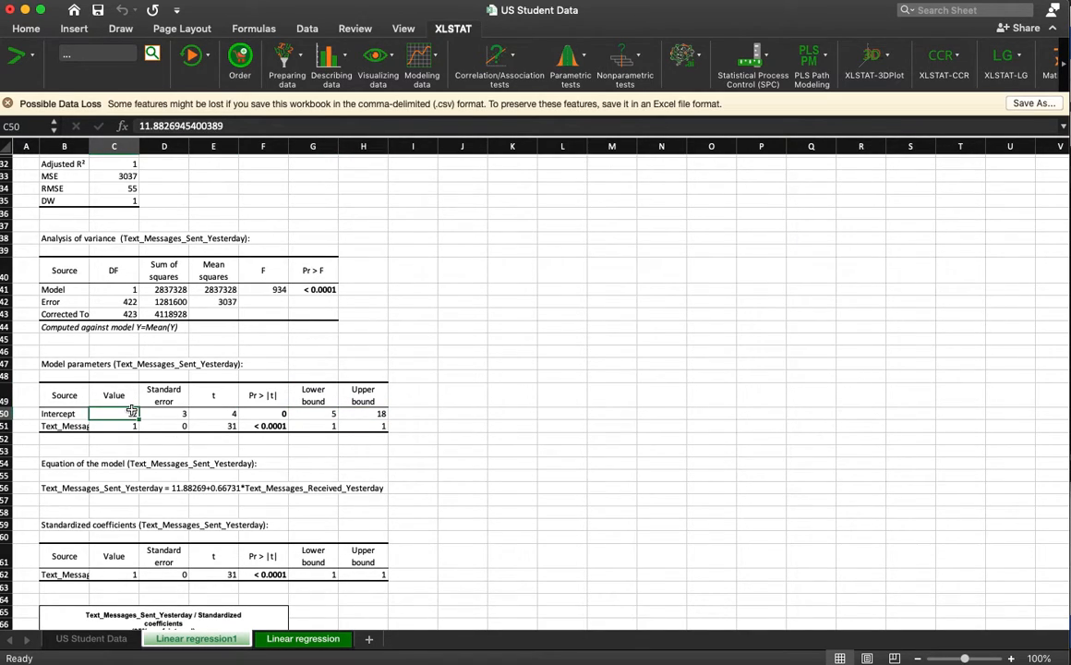
Look over the model equation, the standardized coefficients chart and the start of the predictions and residuals table
{"action": "scroll", "coordinate": [134, 415], "scroll_direction": "down", "scroll_amount": 1}
{"action": "scroll", "coordinate": [134, 415], "scroll_direction": "down", "scroll_amount": 1}
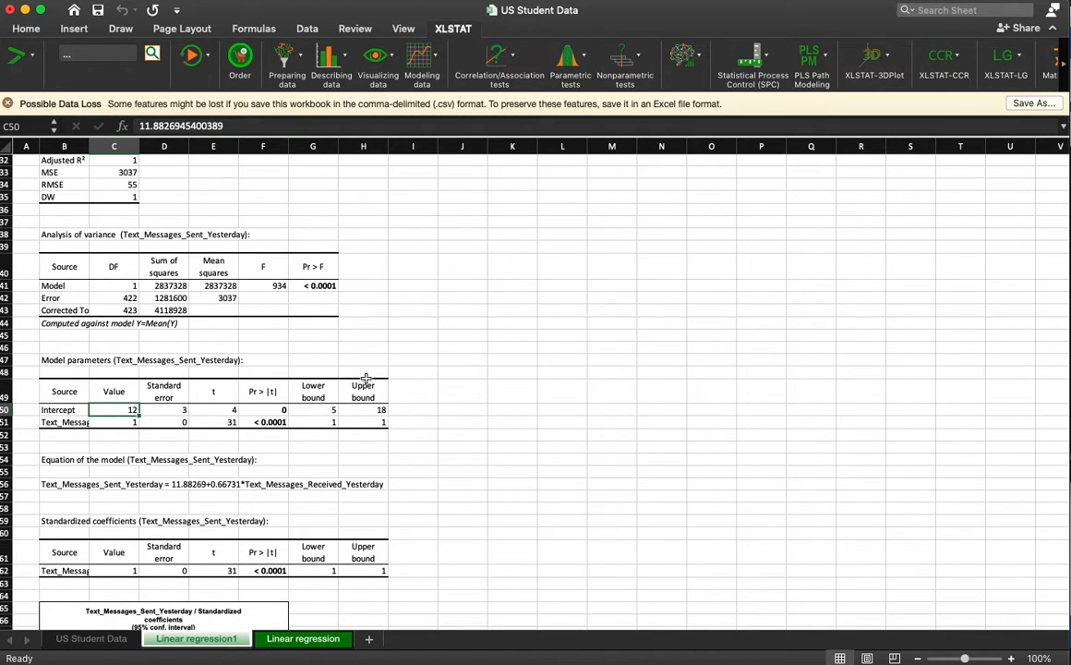
{"action": "scroll", "coordinate": [387, 423], "scroll_direction": "down", "scroll_amount": 1}
{"action": "scroll", "coordinate": [387, 423], "scroll_direction": "down", "scroll_amount": 10}
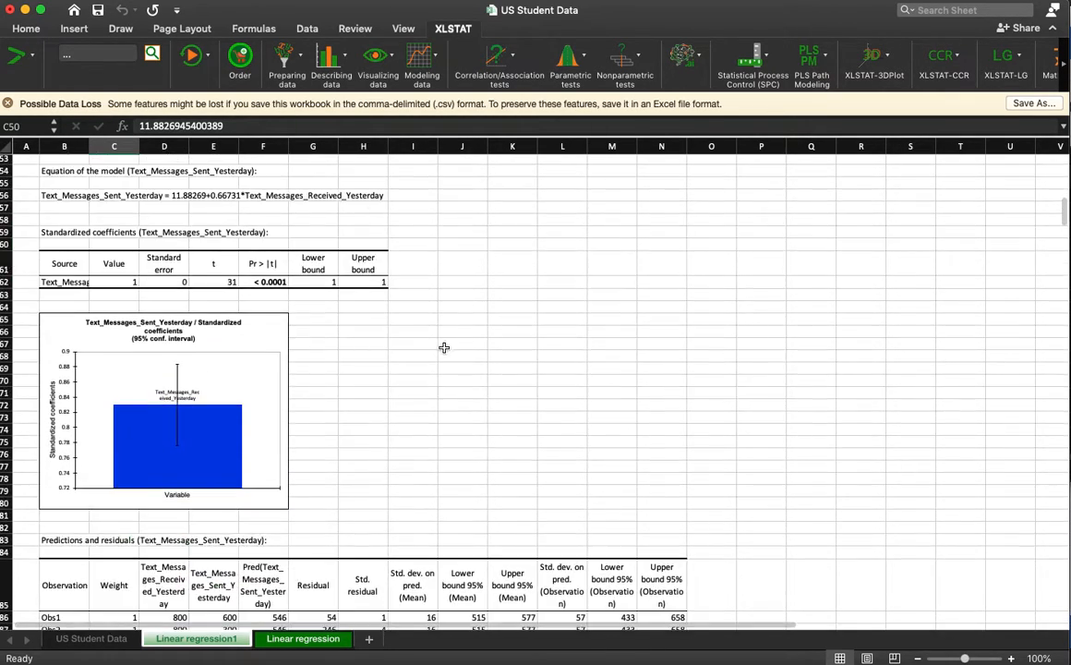
{"action": "scroll", "coordinate": [448, 345], "scroll_direction": "up", "scroll_amount": 11}
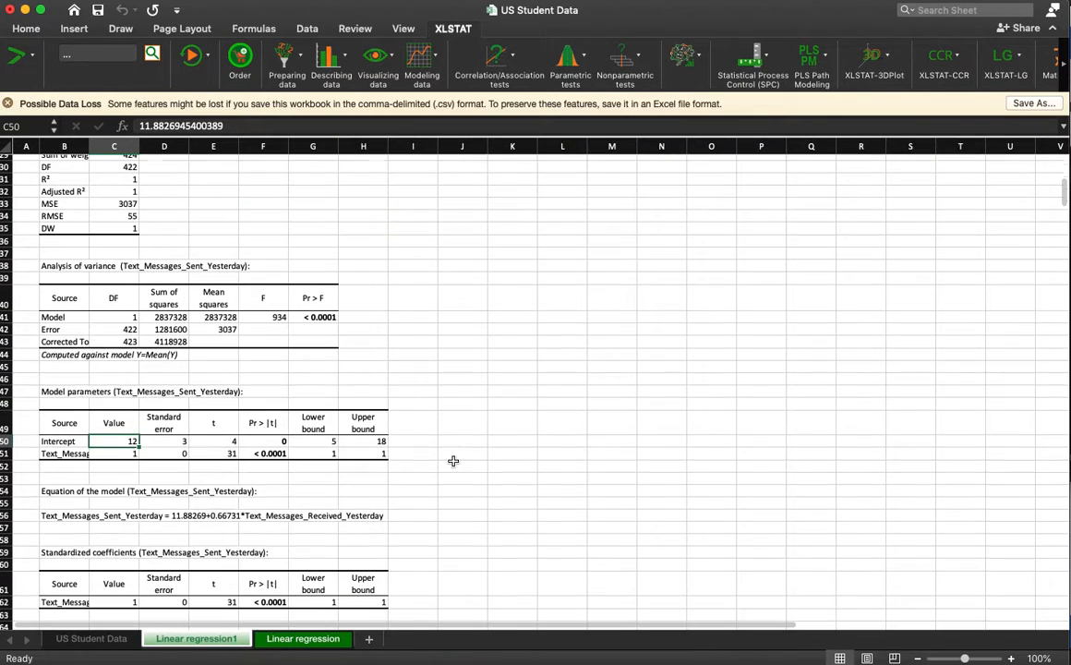
Calculate the predicted texts sent for 30 texts received in J51 with the formula =12+C51*30
{"action": "left_click", "coordinate": [468, 449]}
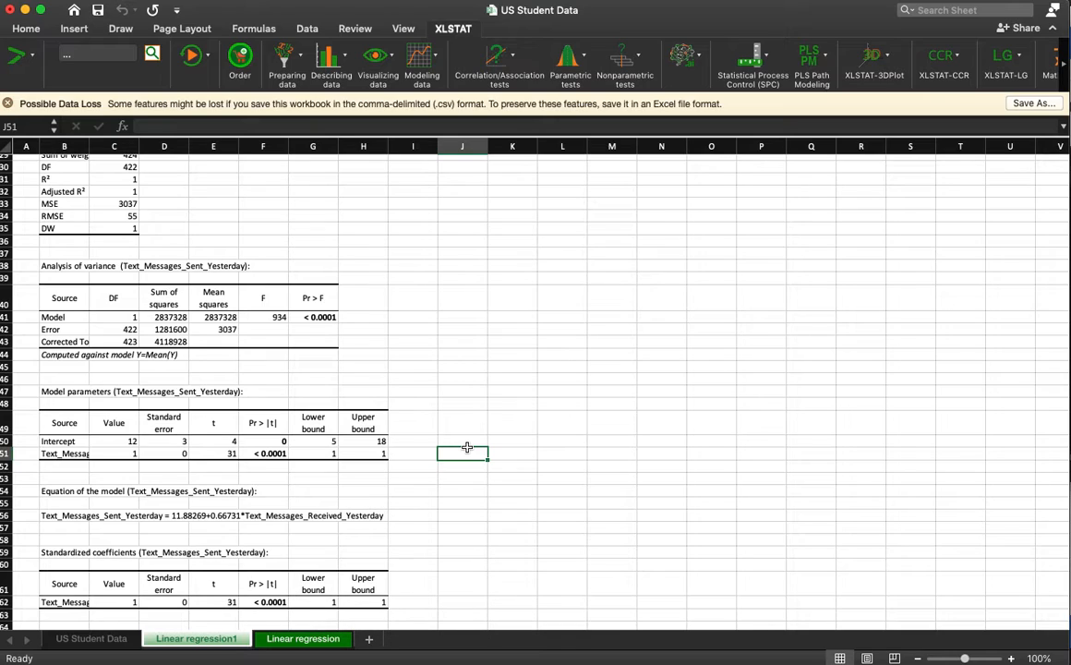
{"action": "type", "text": "=12*"}
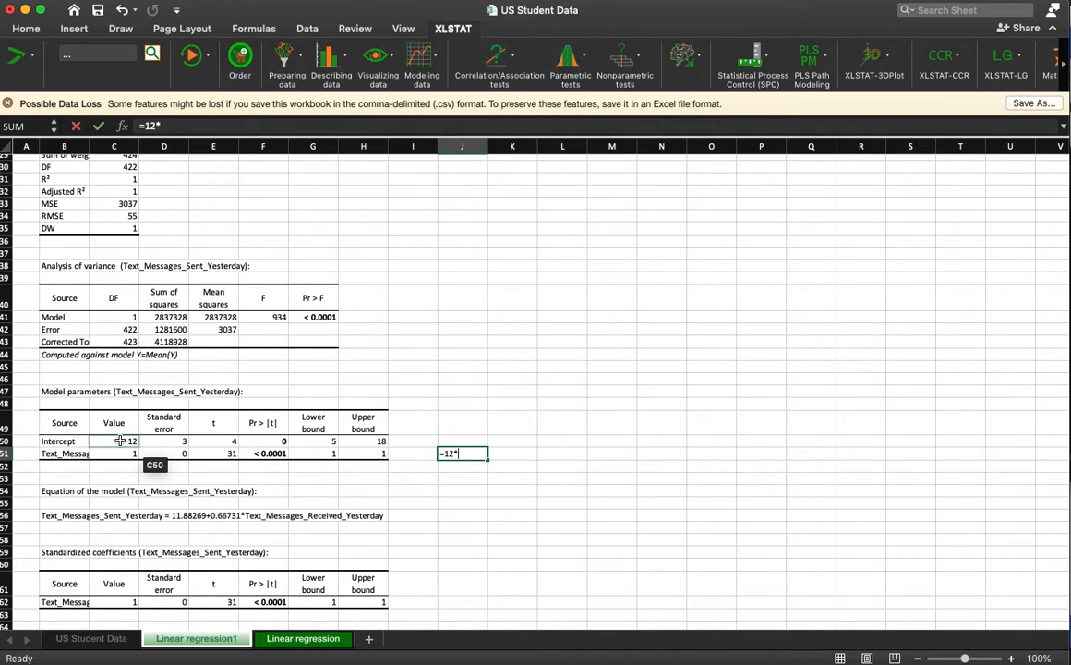
{"action": "left_click", "coordinate": [124, 454]}
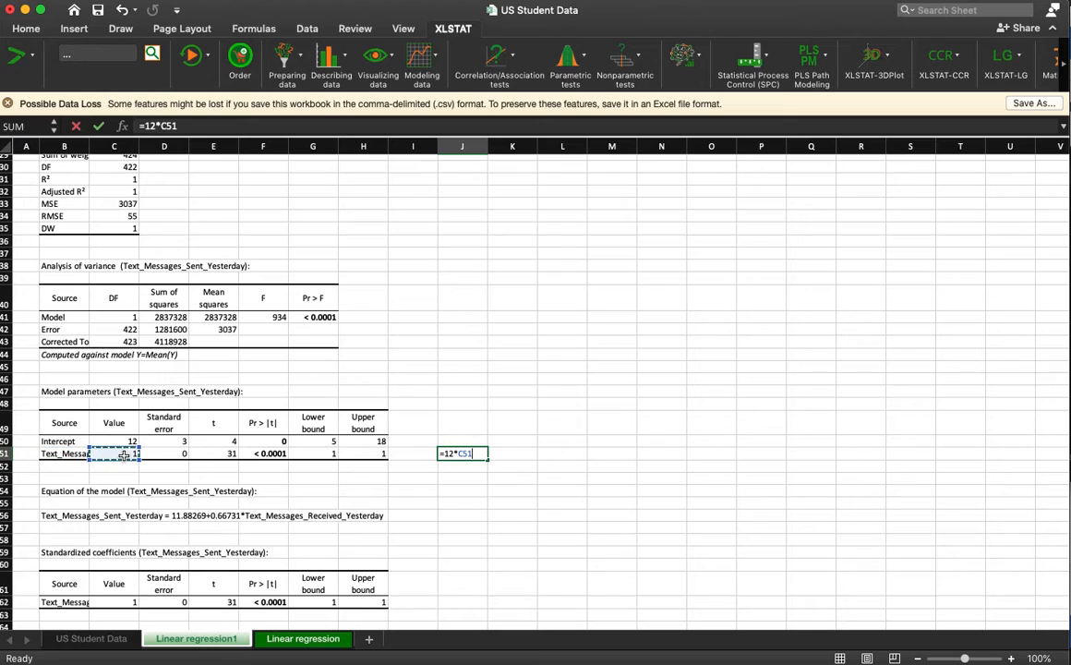
{"action": "left_click", "coordinate": [161, 124]}
{"action": "key", "text": "BackSpace"}
{"action": "type", "text": "+"}
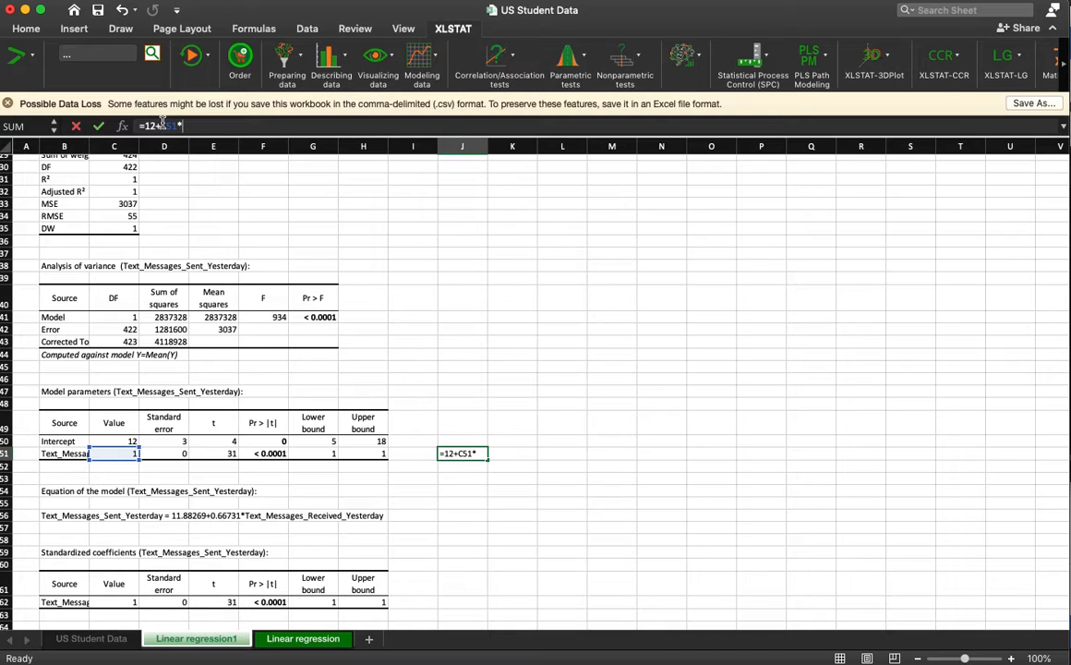
{"action": "type", "text": "30"}
{"action": "key", "text": "Return"}
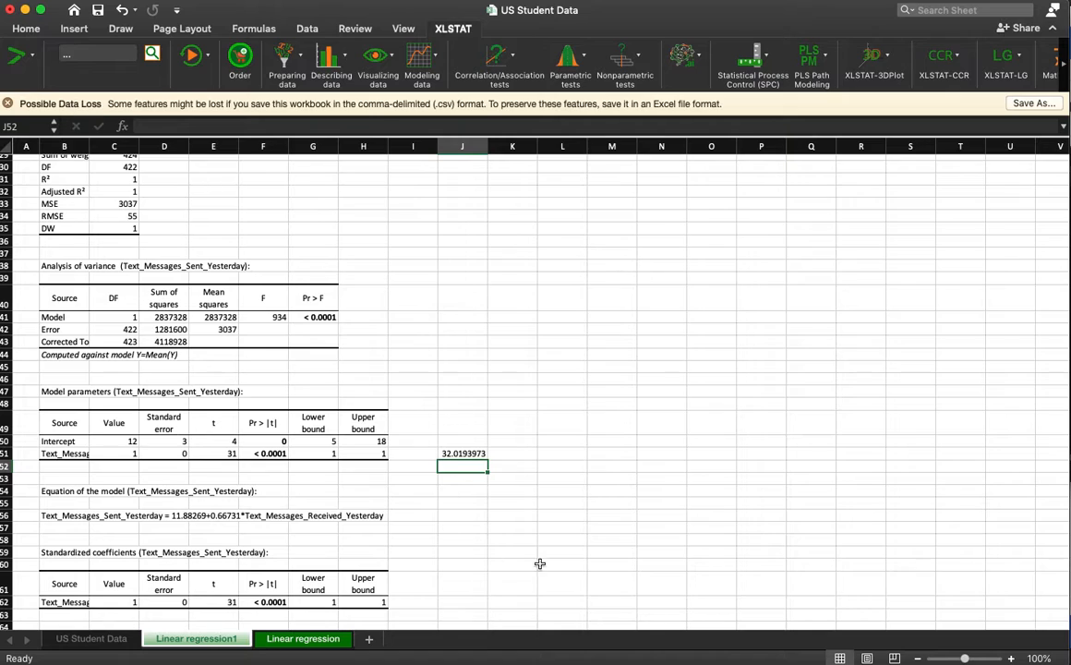
{"action": "left_click_drag", "start_coordinate": [476, 460], "coordinate": [475, 457]}
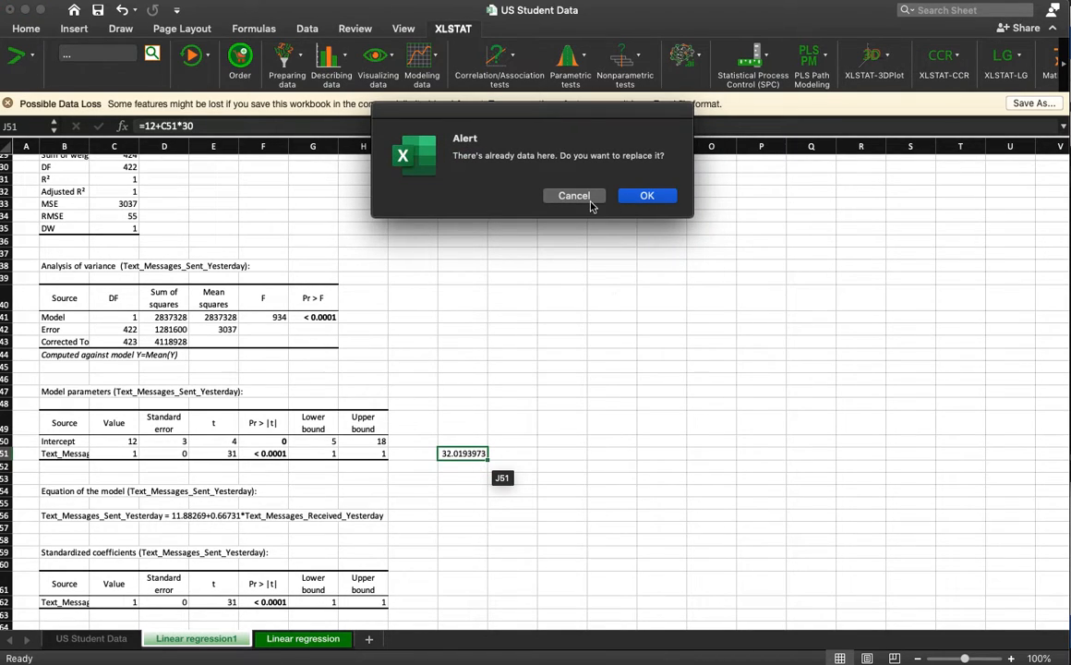
Decline replacing the existing cell data and browse the predictions and residuals table on the Linear regression1 sheet
{"action": "left_click", "coordinate": [574, 196]}
{"action": "scroll", "coordinate": [550, 481], "scroll_direction": "down", "scroll_amount": 2}
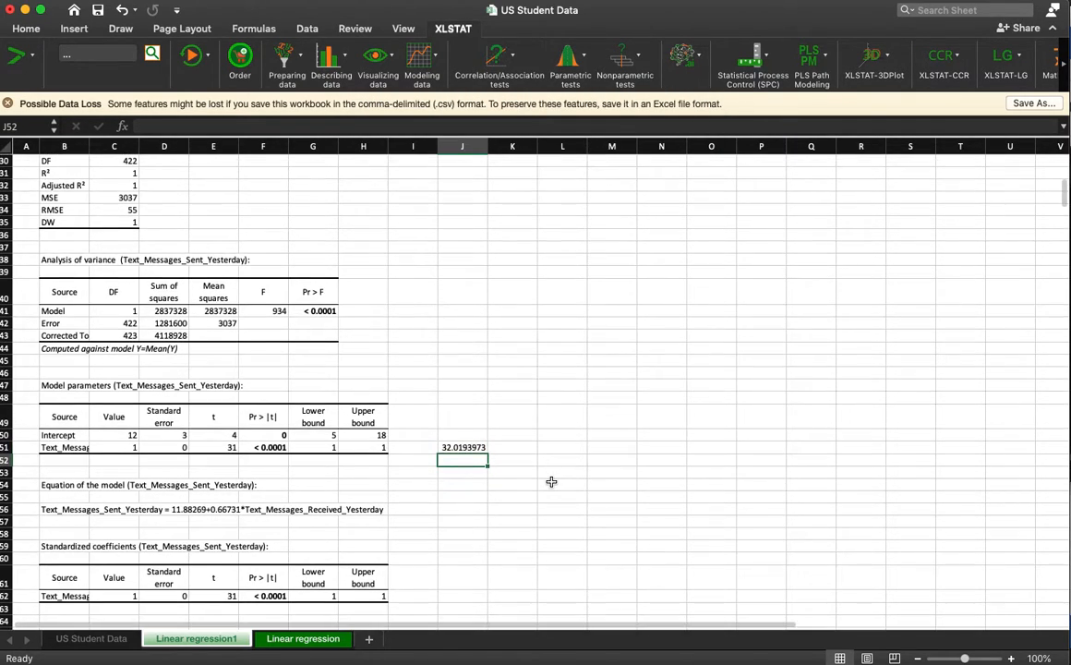
{"action": "scroll", "coordinate": [552, 482], "scroll_direction": "down", "scroll_amount": 15}
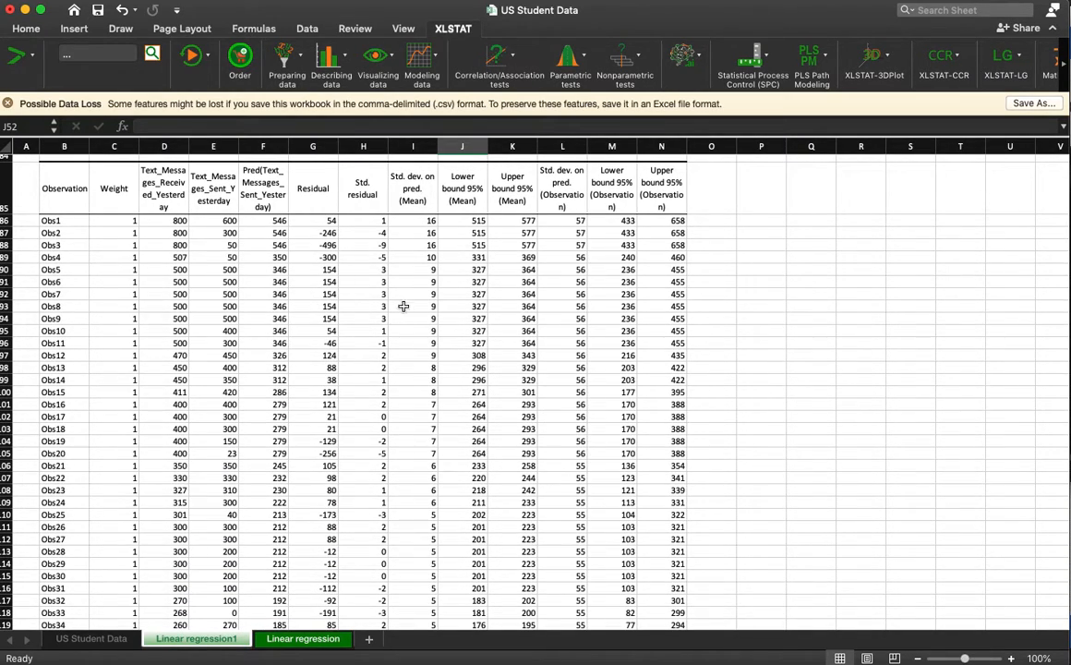
{"action": "scroll", "coordinate": [453, 330], "scroll_direction": "down", "scroll_amount": 10}
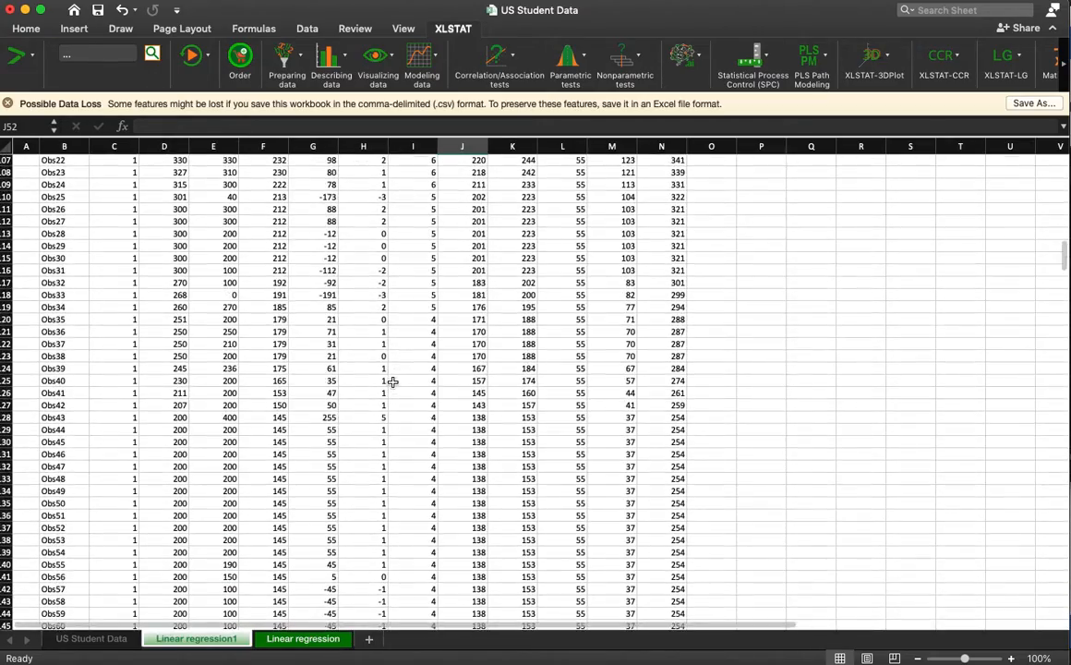
{"action": "scroll", "coordinate": [393, 381], "scroll_direction": "down", "scroll_amount": 5}
{"action": "scroll", "coordinate": [591, 448], "scroll_direction": "down", "scroll_amount": 14}
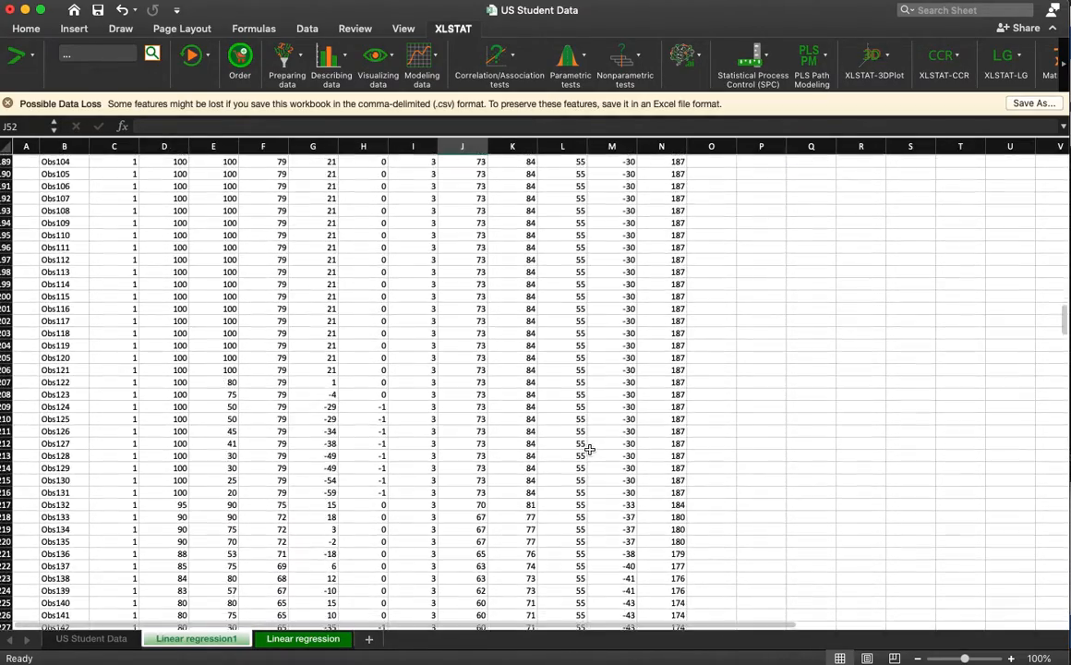
{"action": "scroll", "coordinate": [583, 453], "scroll_direction": "up", "scroll_amount": 20}
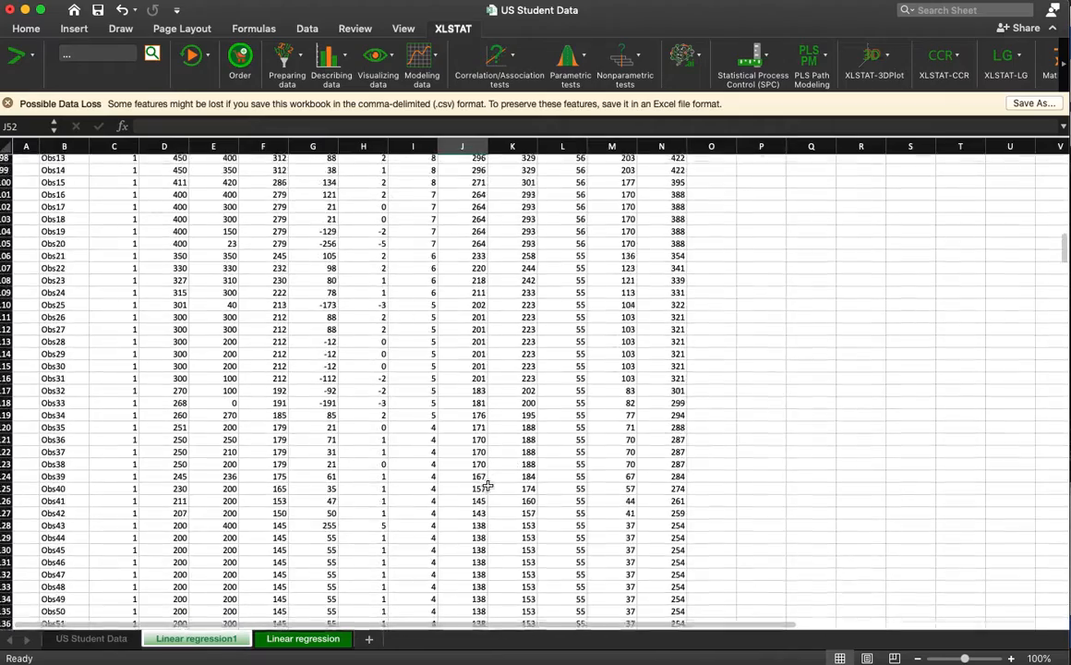
{"action": "scroll", "coordinate": [474, 495], "scroll_direction": "up", "scroll_amount": 6}
{"action": "scroll", "coordinate": [444, 462], "scroll_direction": "down", "scroll_amount": 5}
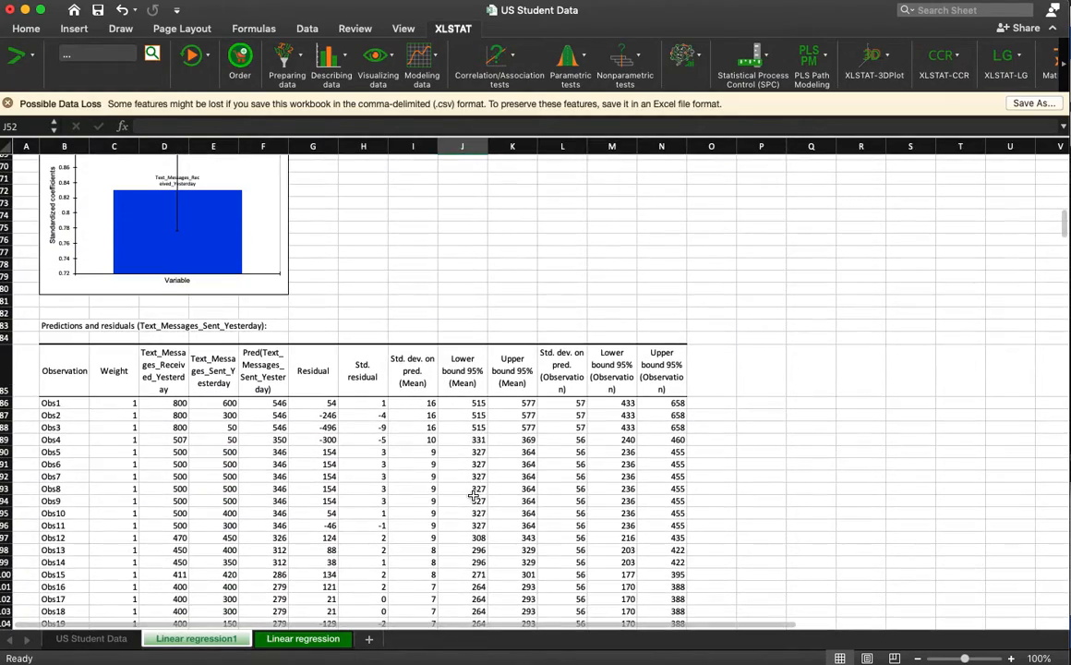
{"action": "scroll", "coordinate": [419, 438], "scroll_direction": "down", "scroll_amount": 1}
Compare the actual and predicted number of texts sent for Obs1 in the predictions and residuals table
{"action": "left_click", "coordinate": [245, 300]}
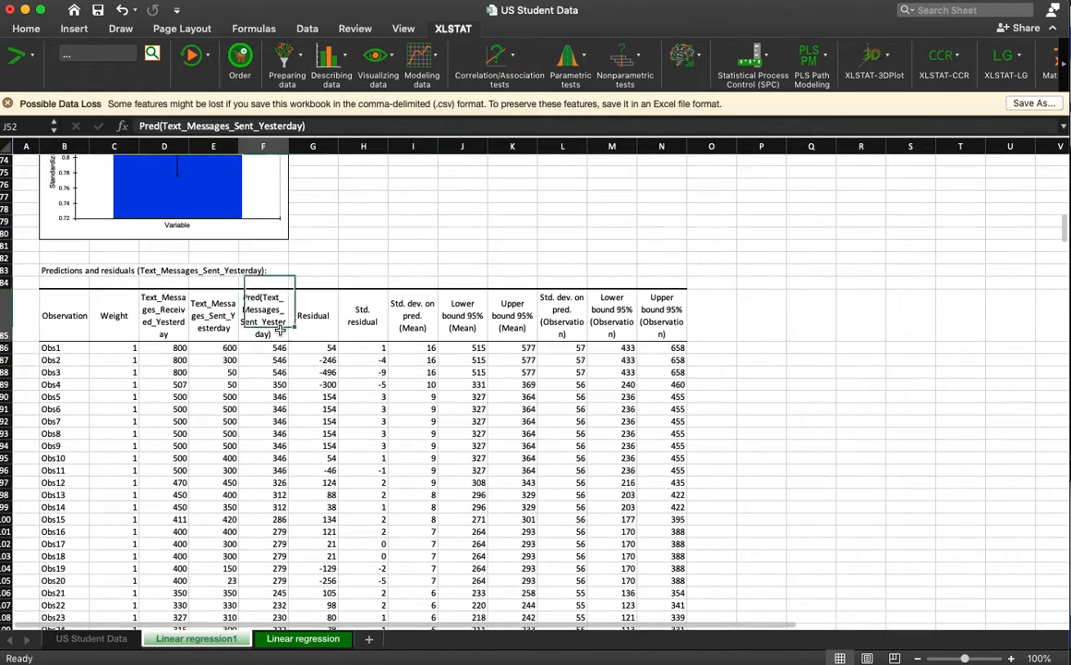
{"action": "scroll", "coordinate": [282, 294], "scroll_direction": "down", "scroll_amount": 1}
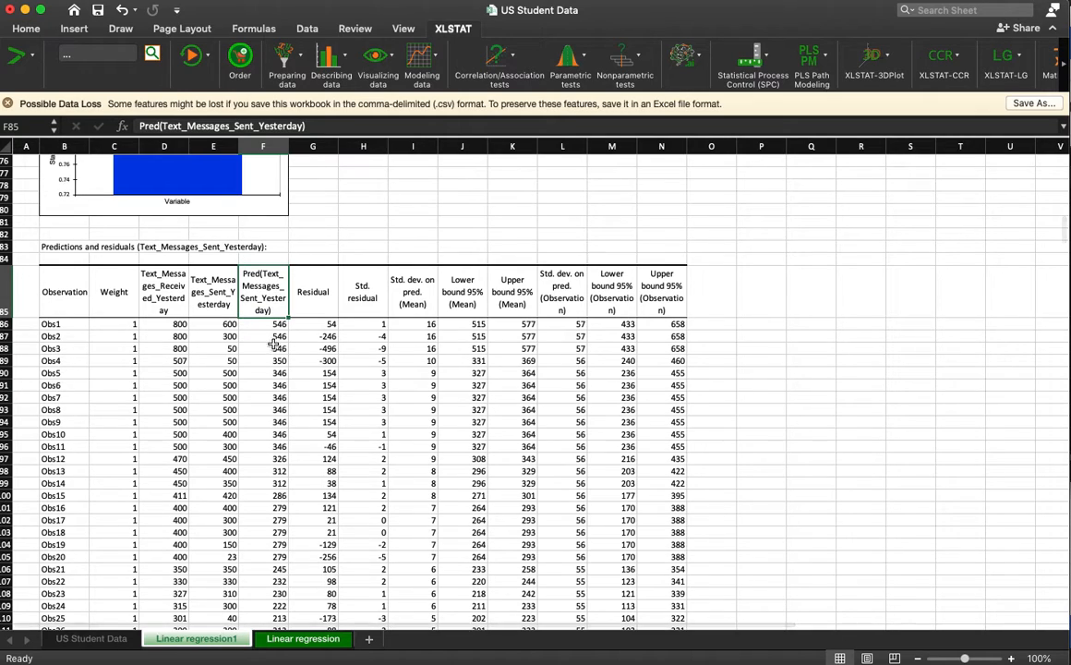
{"action": "scroll", "coordinate": [254, 277], "scroll_direction": "down", "scroll_amount": 1}
{"action": "left_click", "coordinate": [222, 321]}
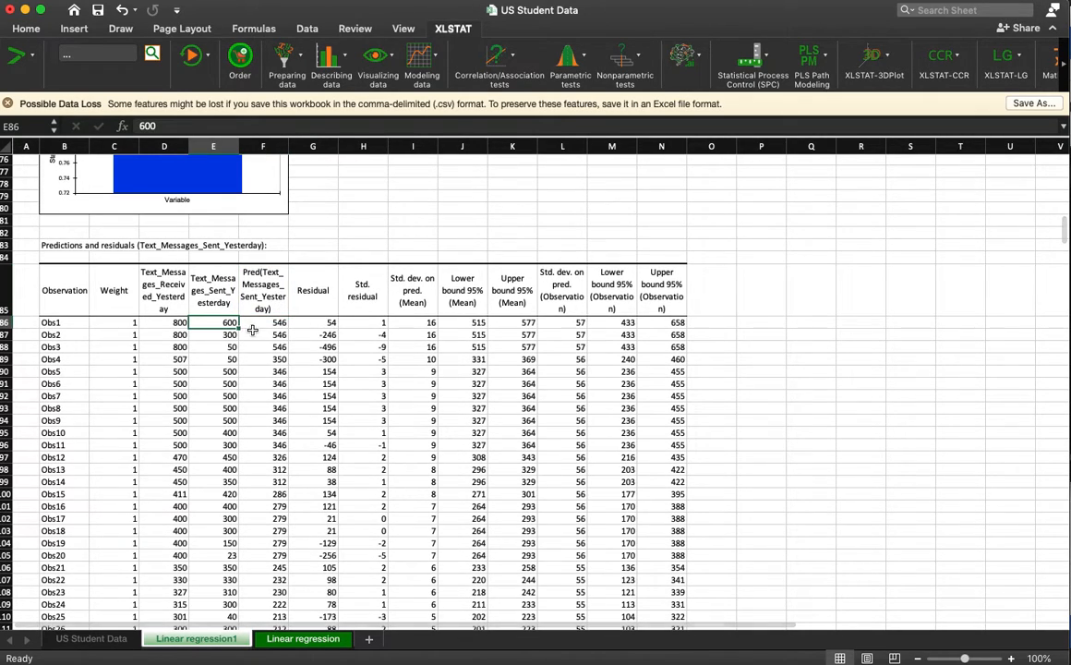
{"action": "left_click", "coordinate": [257, 322]}
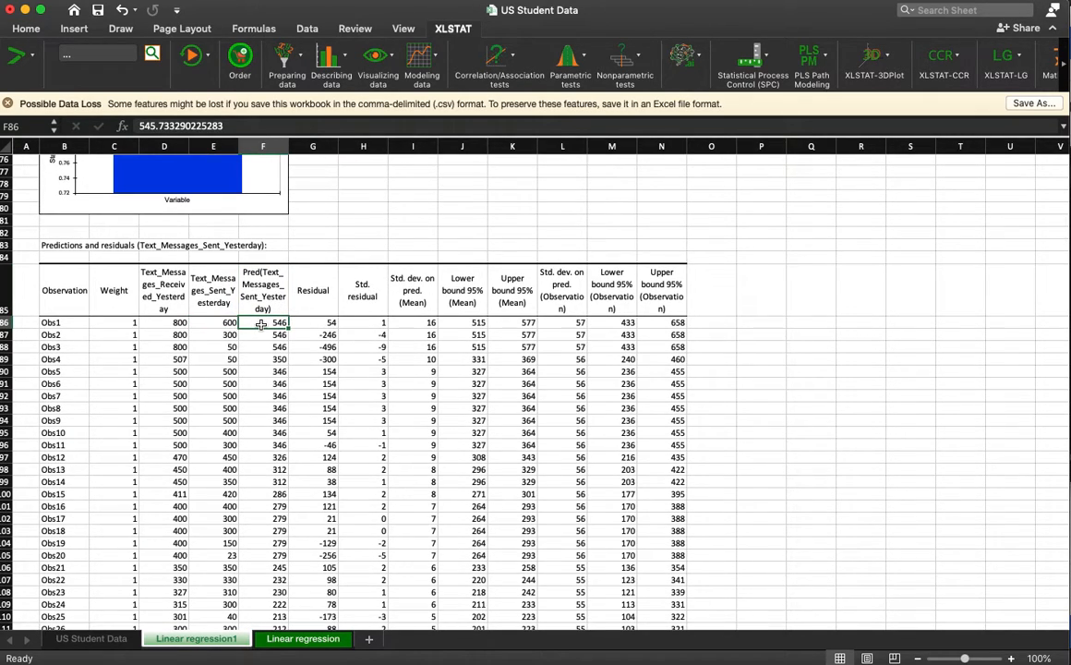
Examine Obs4's texts received, texts sent, predicted value and residual
{"action": "left_click", "coordinate": [180, 359]}
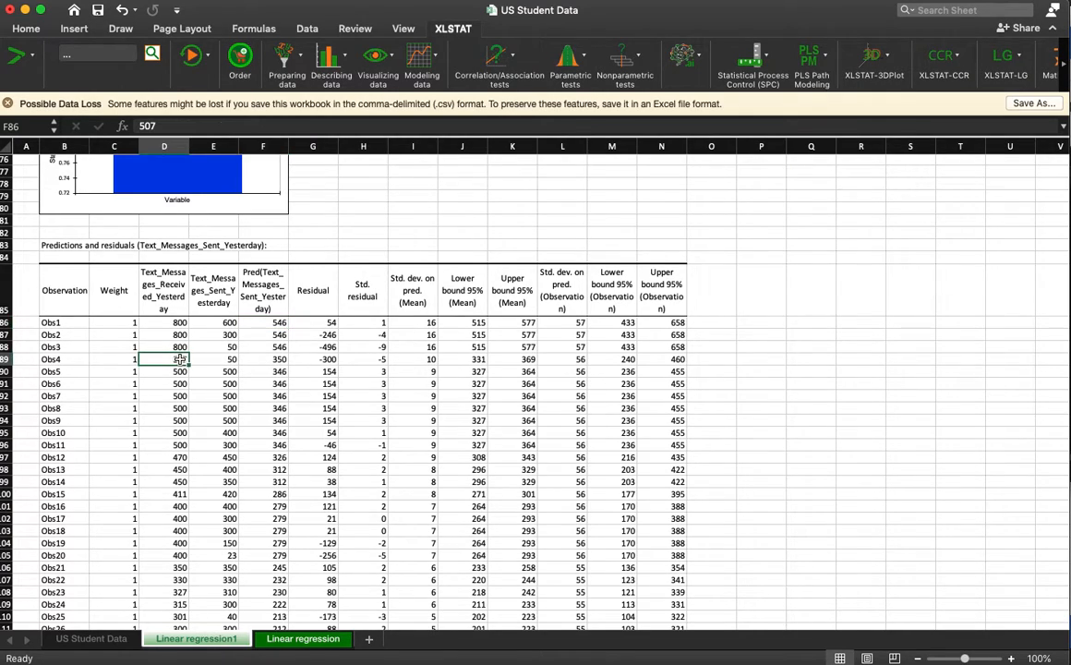
{"action": "left_click", "coordinate": [214, 360]}
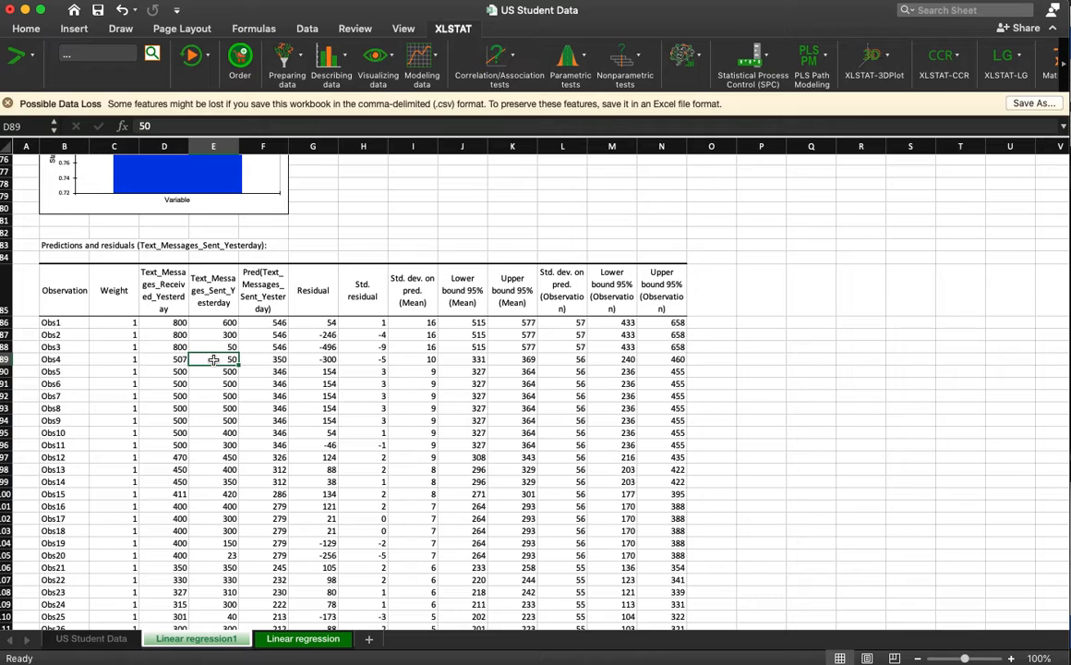
{"action": "left_click", "coordinate": [264, 360]}
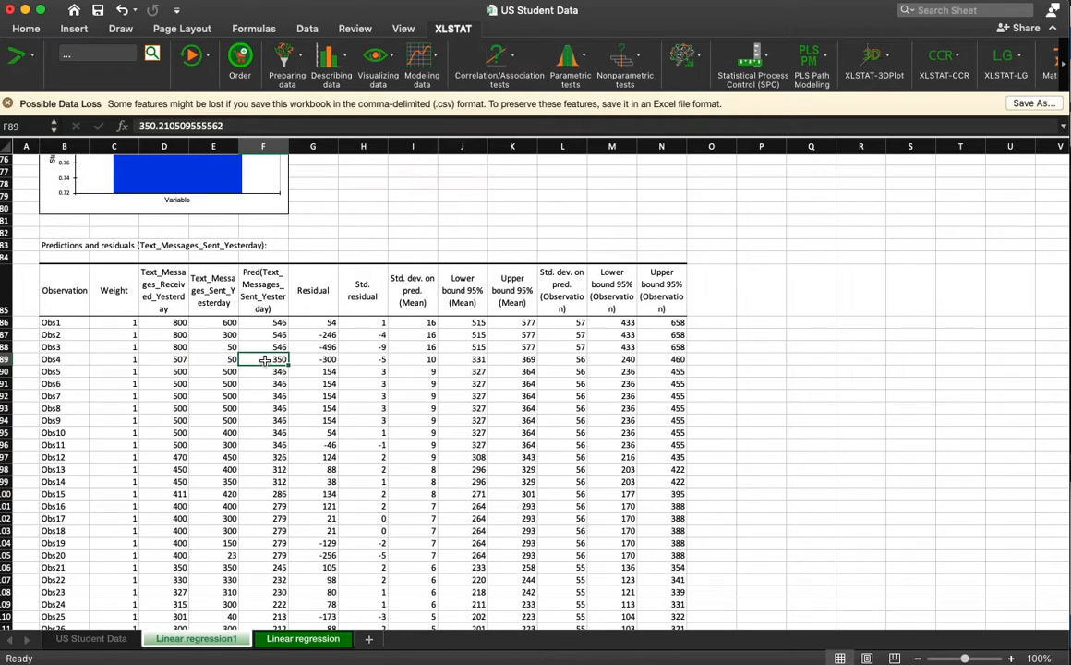
{"action": "left_click", "coordinate": [299, 362]}
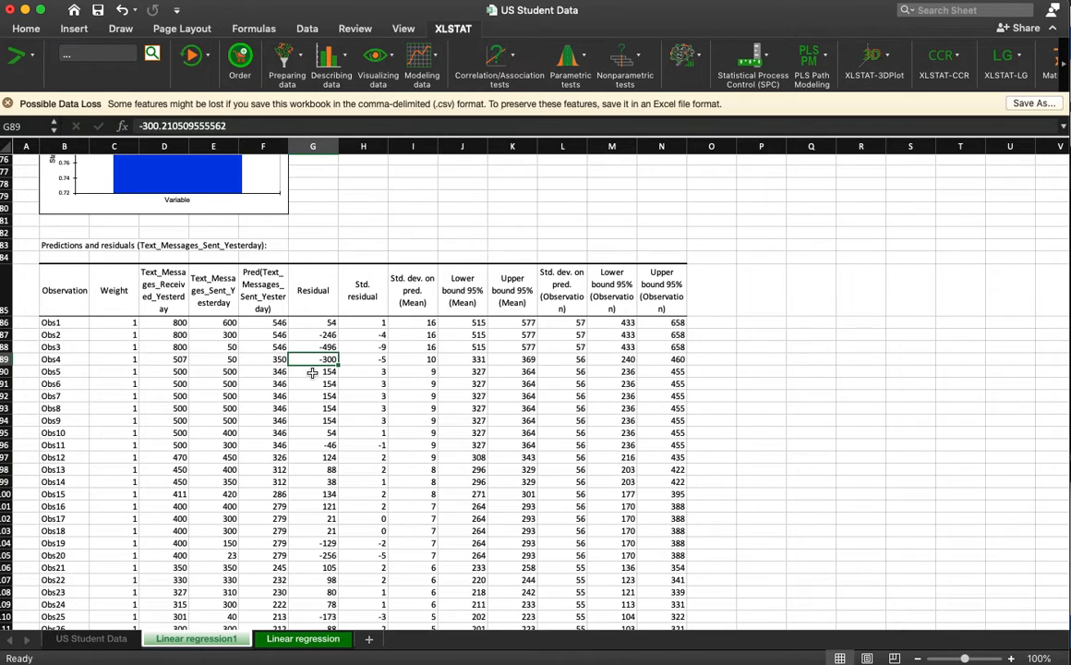
Review the Residual column through to its last observation and return to the start of the regression report
{"action": "scroll", "coordinate": [317, 362], "scroll_direction": "down", "scroll_amount": 10}
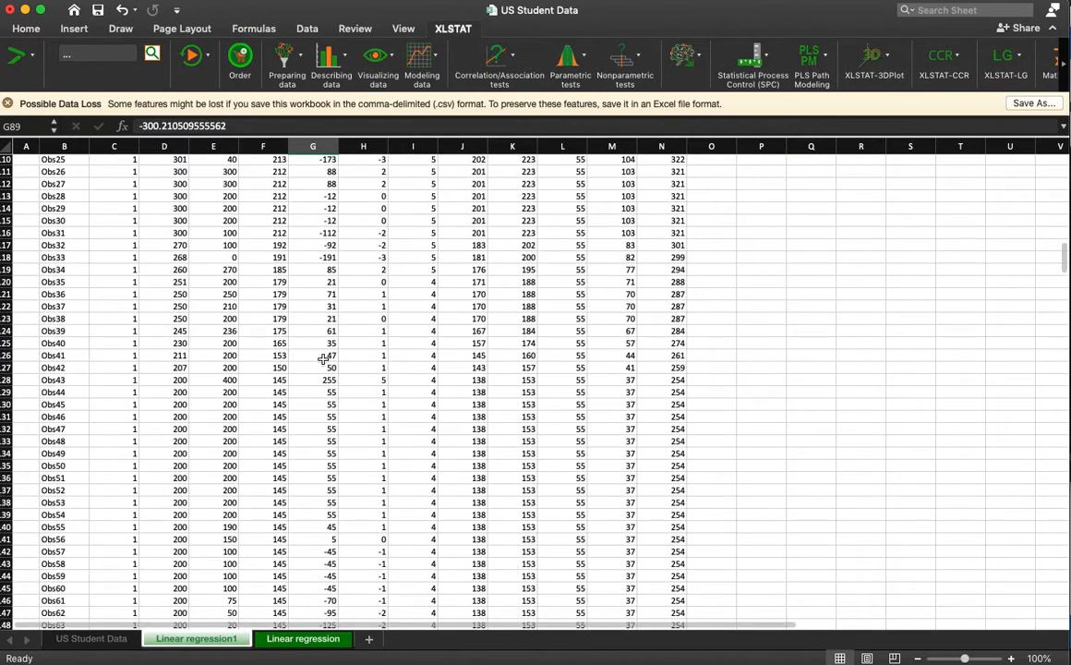
{"action": "left_click", "coordinate": [301, 354]}
{"action": "key", "text": "super+Down"}
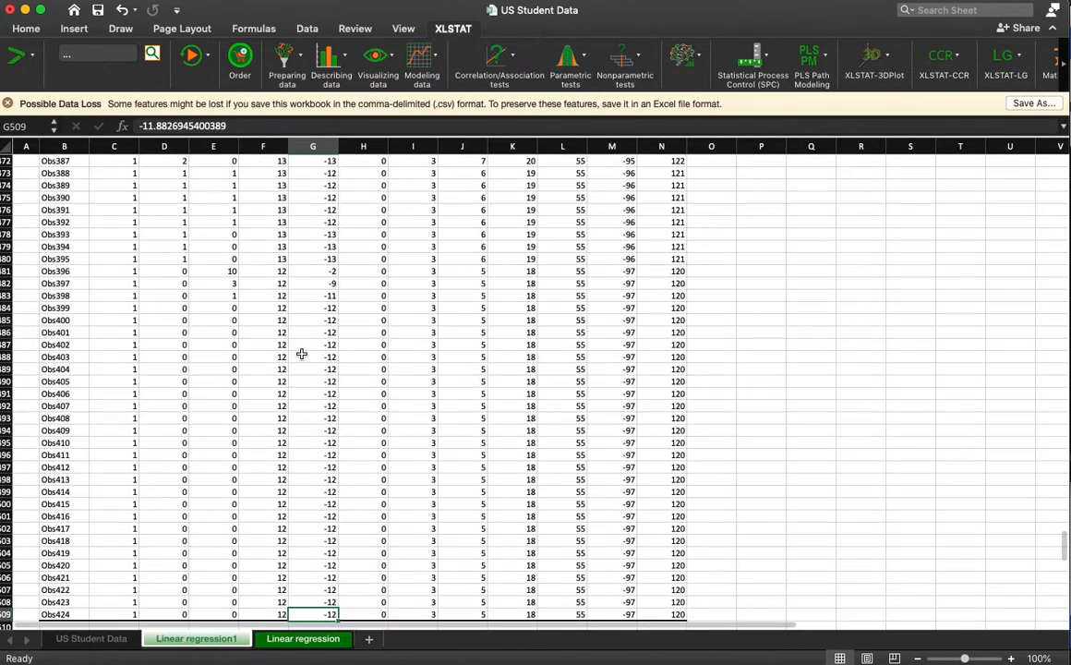
{"action": "key", "text": "super+Up"}
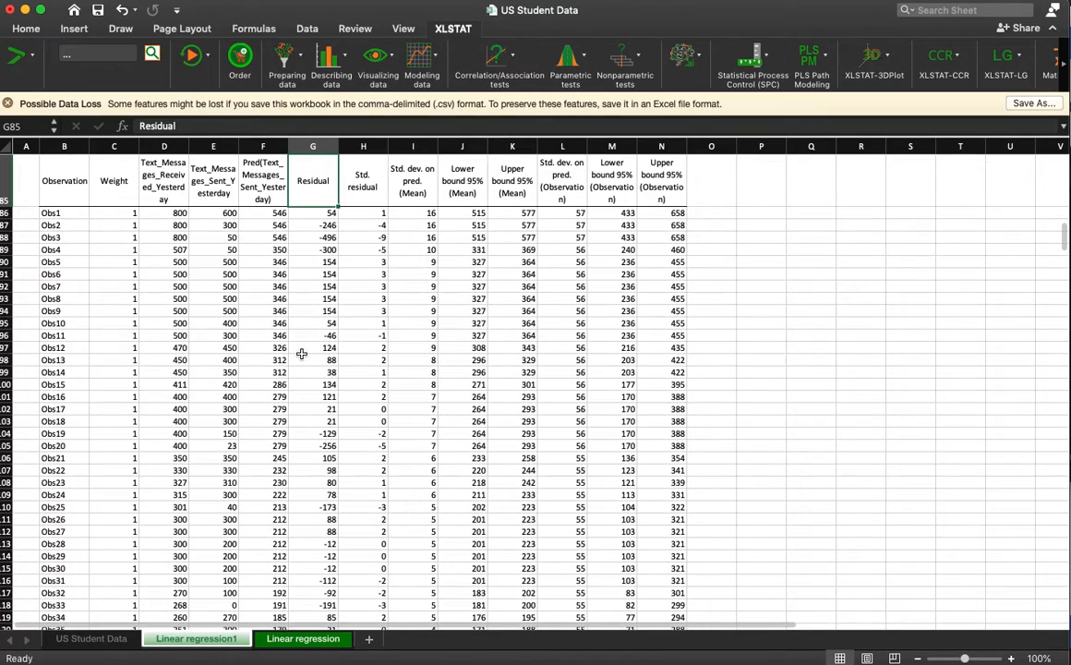
{"action": "scroll", "coordinate": [452, 282], "scroll_direction": "up", "scroll_amount": 20}
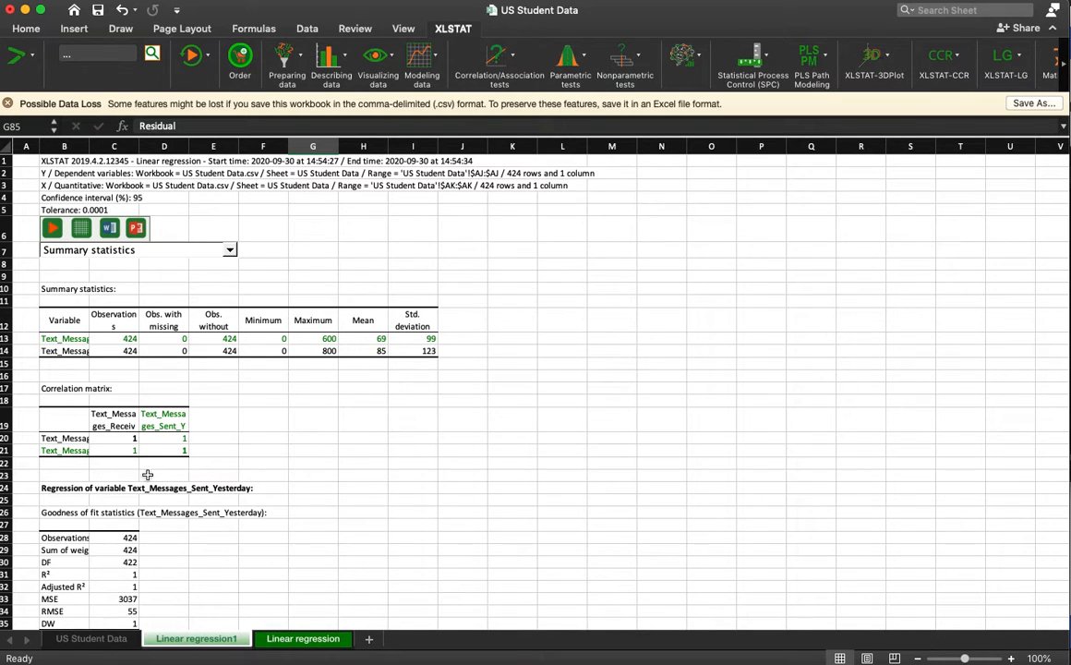
Open the Data Analysis Regression tool on the US Student Data sheet and move its dialog clear of the data
{"action": "left_click", "coordinate": [91, 638]}
{"action": "left_click", "coordinate": [579, 333]}
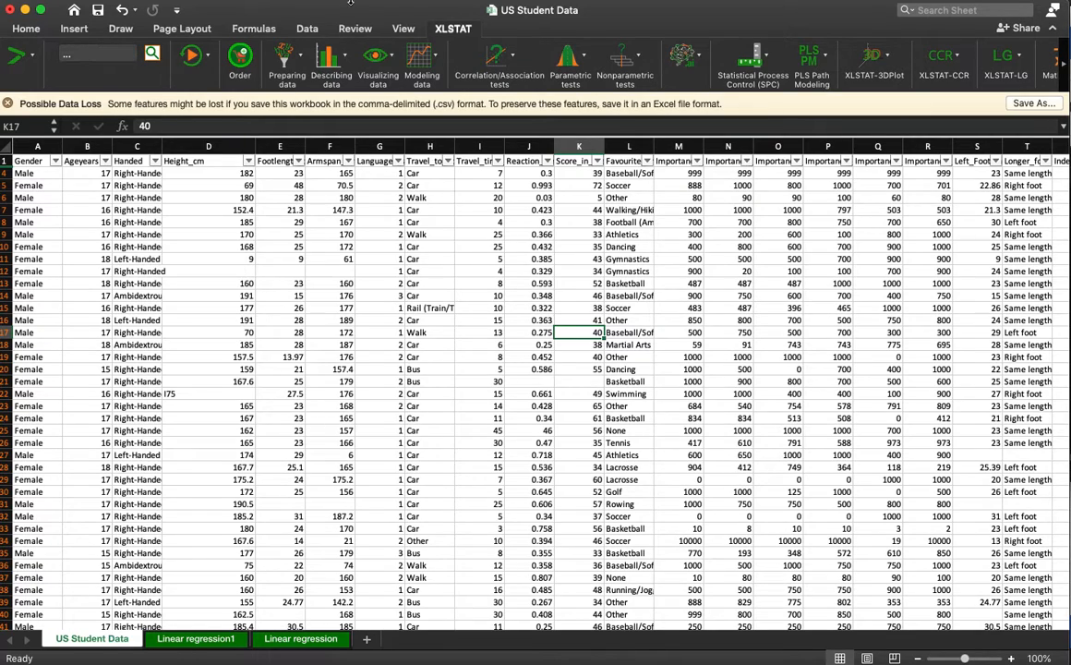
{"action": "left_click", "coordinate": [308, 28]}
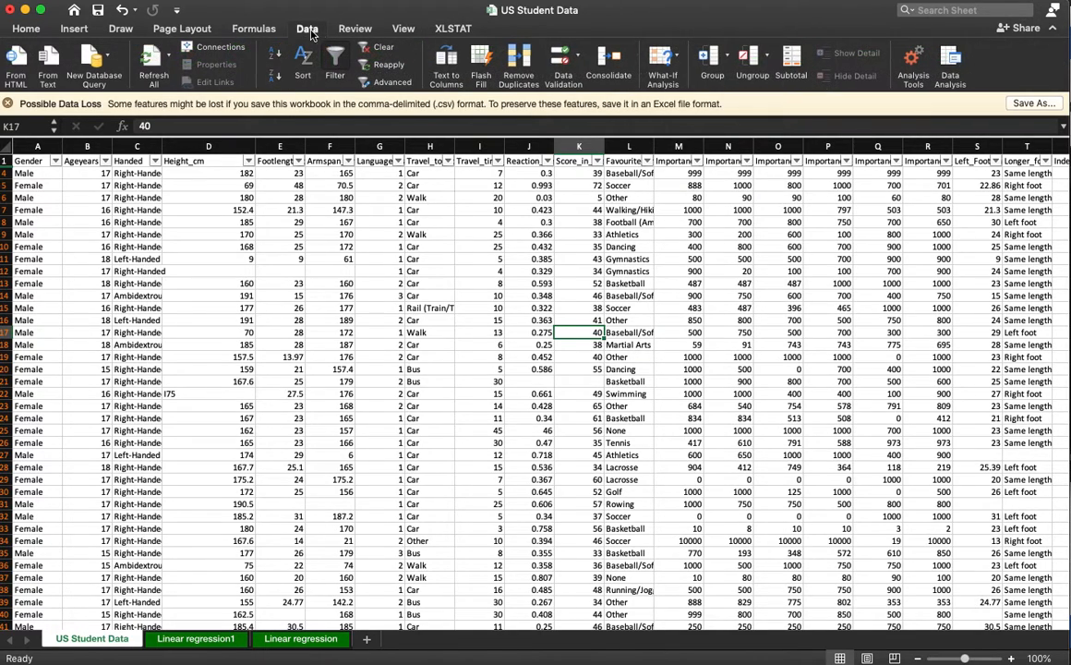
{"action": "left_click", "coordinate": [954, 55]}
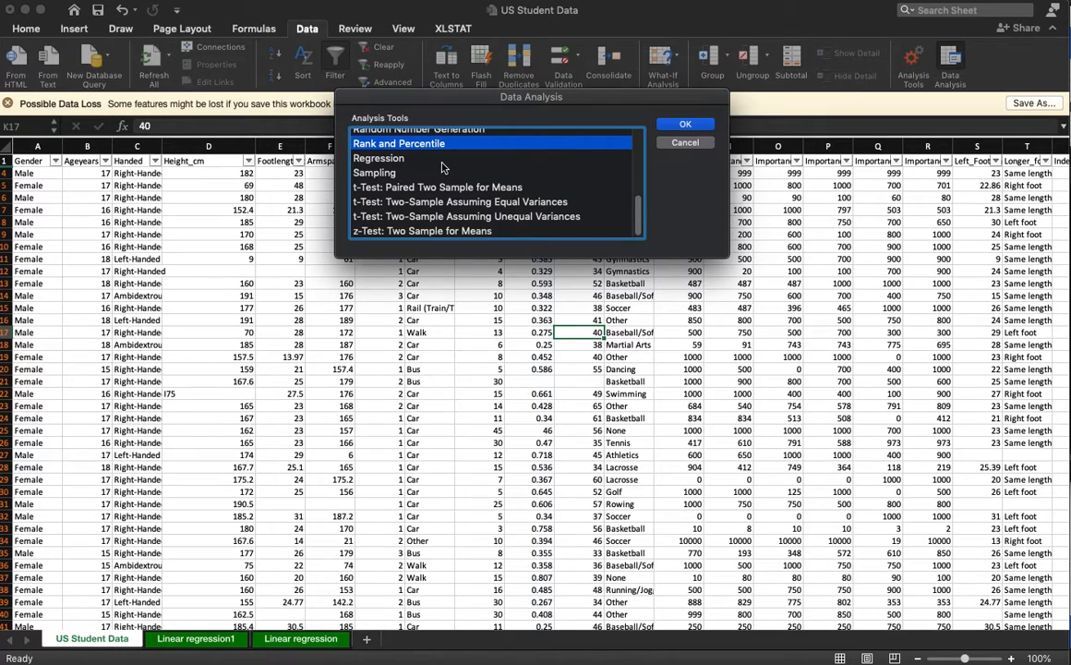
{"action": "left_click", "coordinate": [399, 158]}
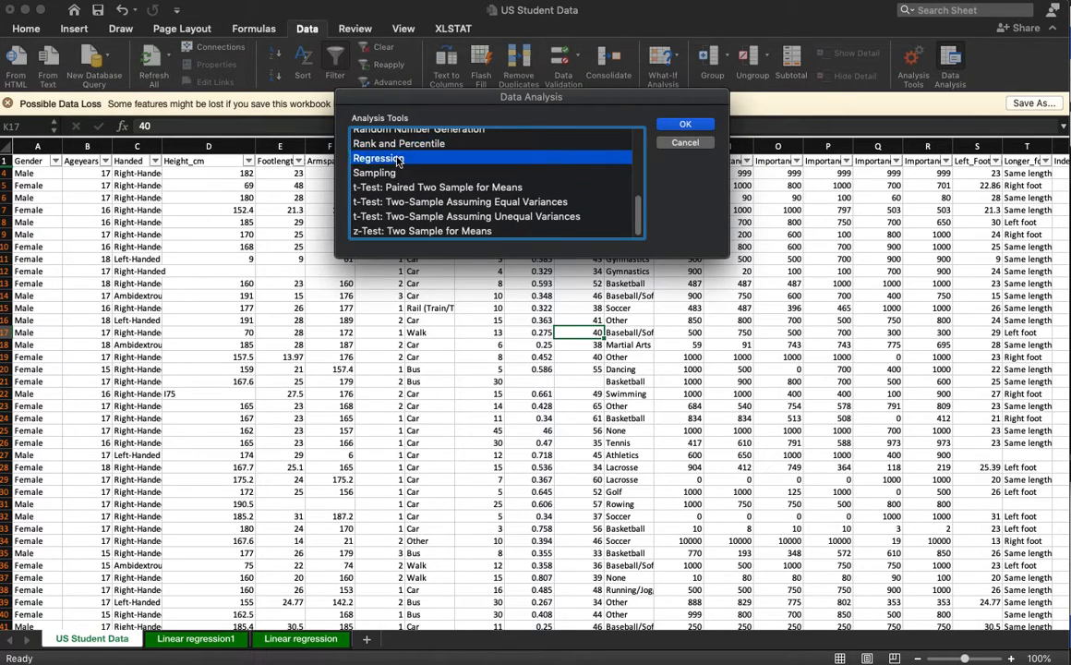
{"action": "left_click", "coordinate": [685, 125]}
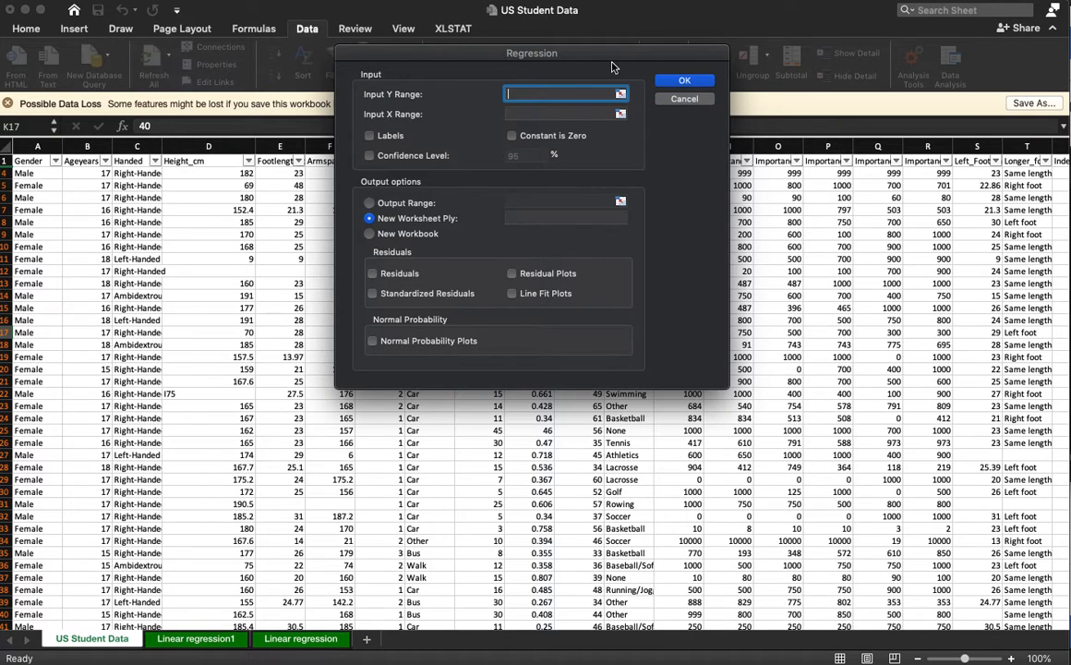
{"action": "left_click_drag", "start_coordinate": [612, 68], "coordinate": [876, 206]}
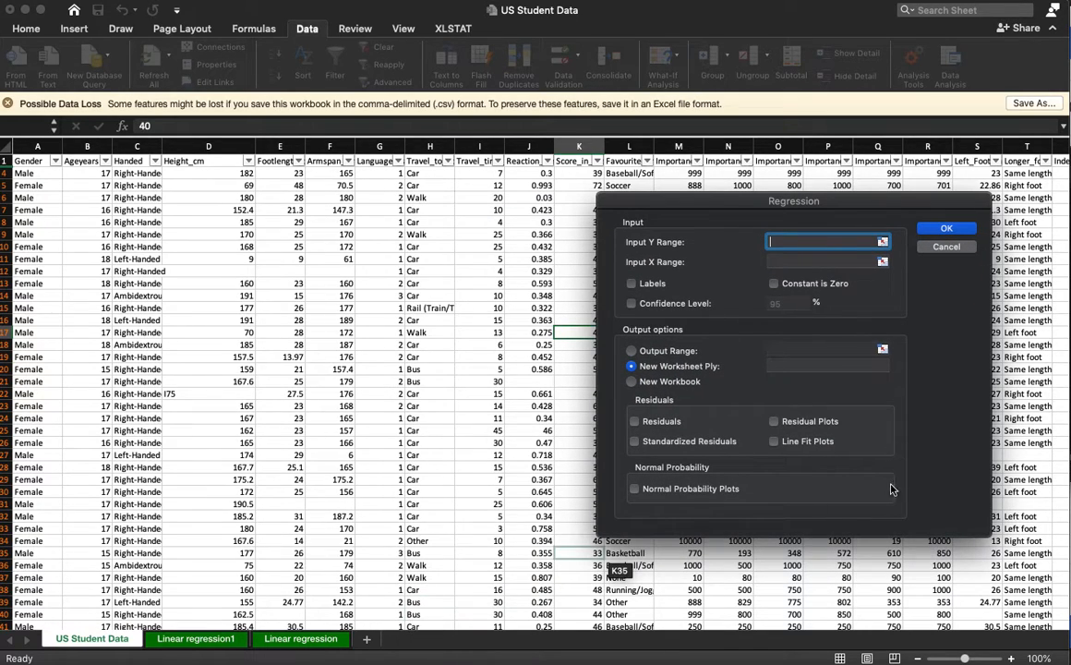
Set the regression's input Y range to the whole texts-sent column, $AJ:$AJ
{"action": "left_click", "coordinate": [883, 242]}
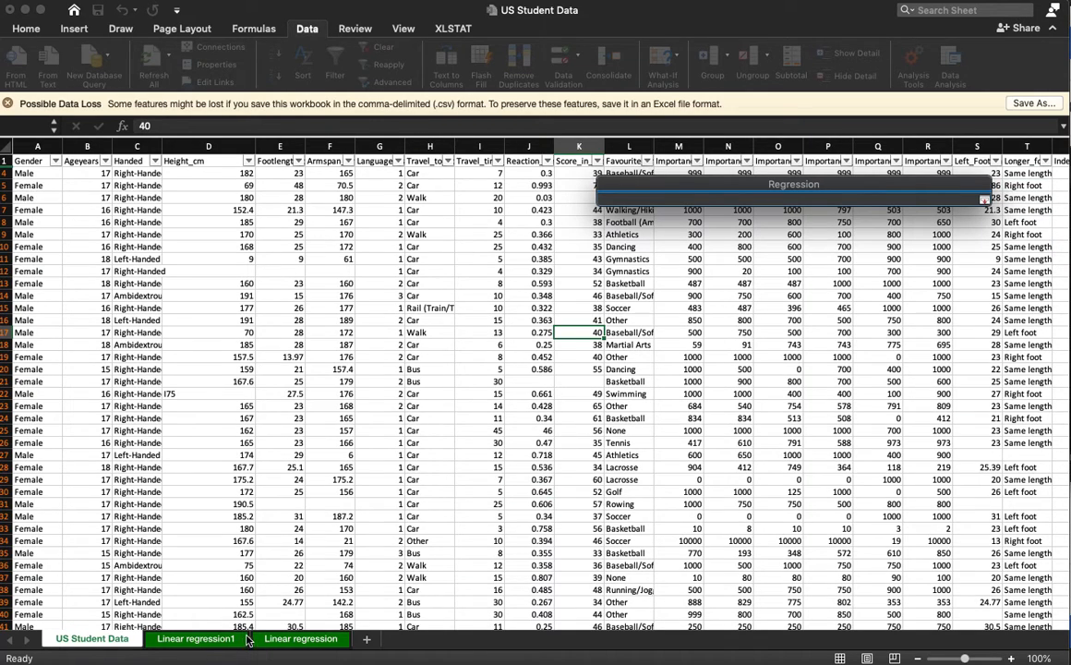
{"action": "left_click", "coordinate": [959, 378]}
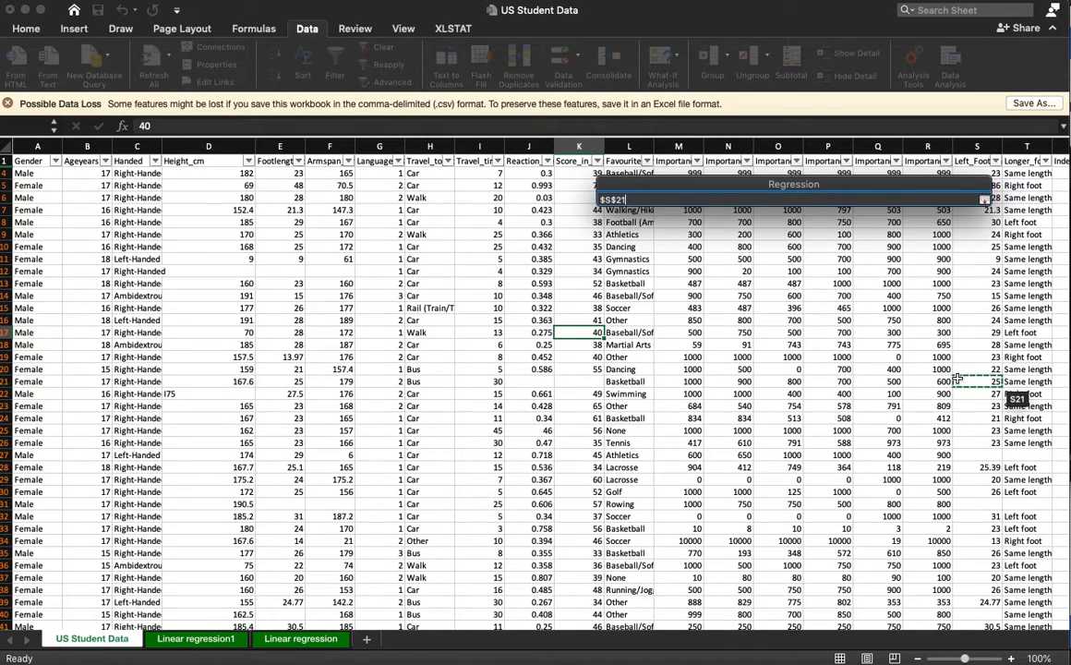
{"action": "key", "text": "Right"}
{"action": "key", "text": "Right"}
{"action": "key", "text": "Right"}
{"action": "key", "text": "Right"}
{"action": "key", "text": "Right"}
{"action": "key", "text": "Right"}
{"action": "key", "text": "Right"}
{"action": "key", "text": "Right"}
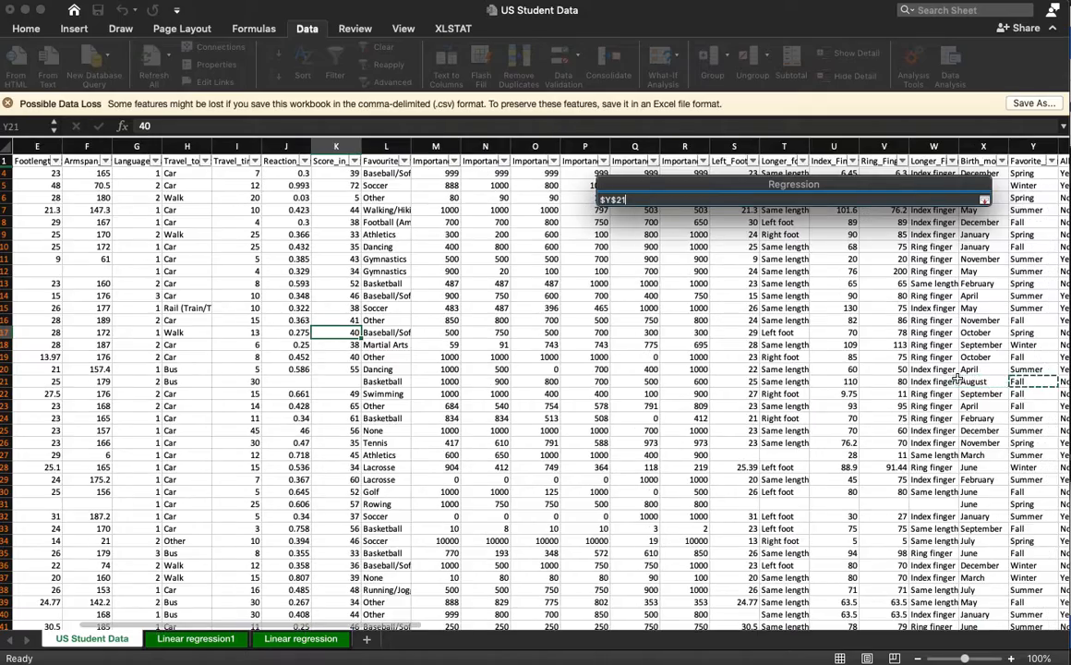
{"action": "key", "text": "Right"}
{"action": "key", "text": "Right"}
{"action": "key", "text": "Right"}
{"action": "key", "text": "Right"}
{"action": "key", "text": "Right"}
{"action": "key", "text": "Right"}
{"action": "key", "text": "Right"}
{"action": "key", "text": "Right"}
{"action": "key", "text": "Right"}
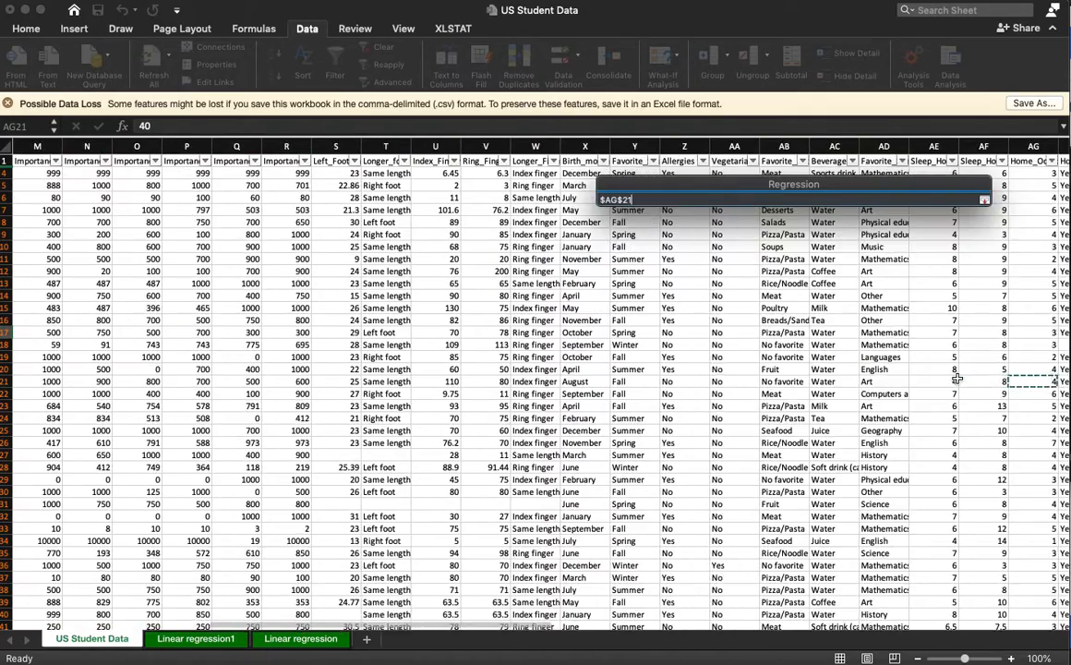
{"action": "key", "text": "Right"}
{"action": "key", "text": "Right"}
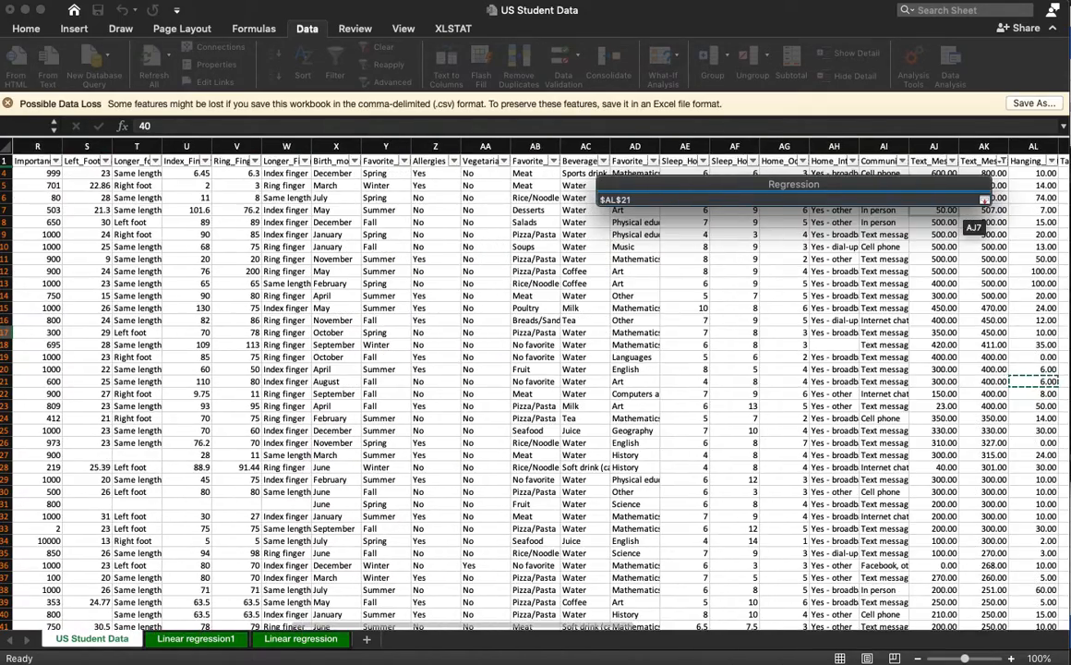
{"action": "left_click", "coordinate": [933, 145]}
{"action": "key", "text": "Return"}
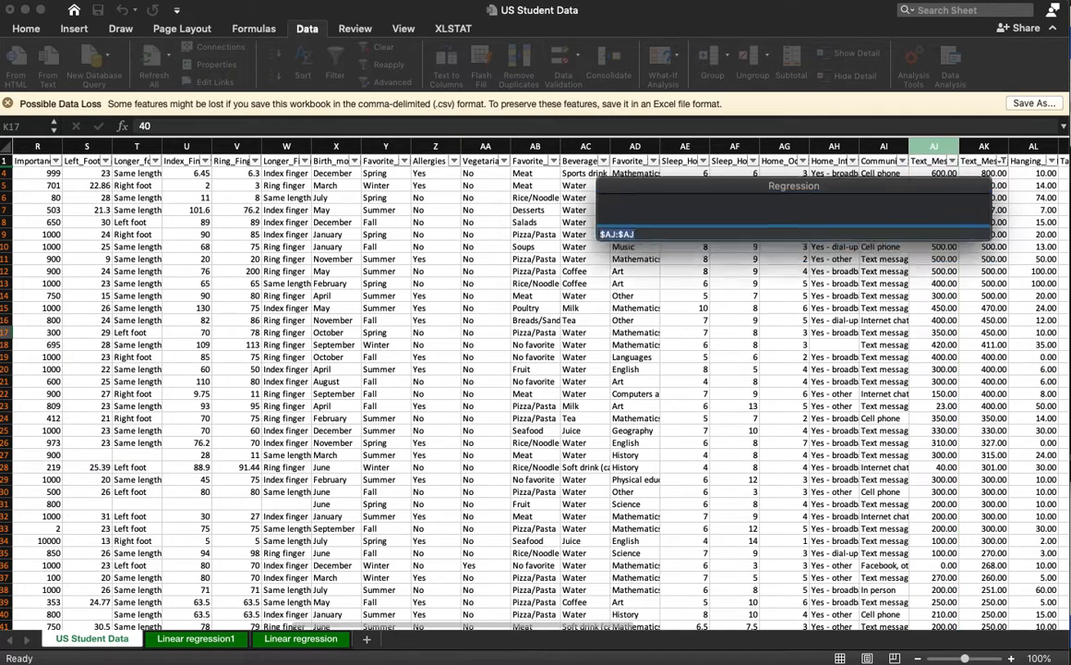
Set the input X range to $AK:$AK, enable the 95% confidence level and line fit plots, and try to run the regression
{"action": "key", "text": "Tab"}
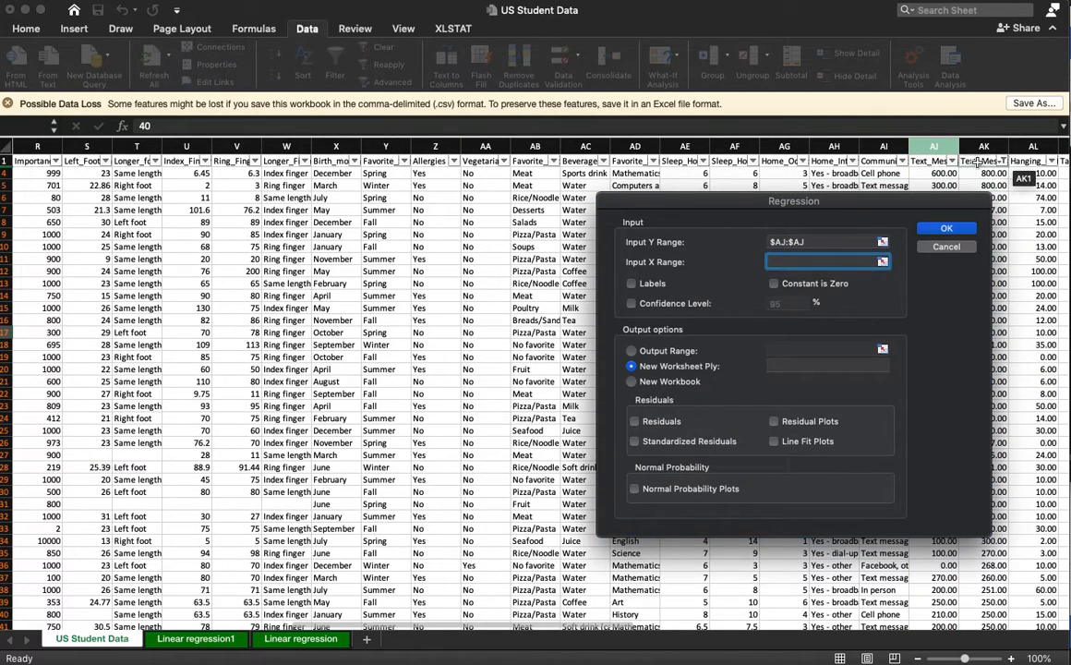
{"action": "left_click", "coordinate": [984, 145]}
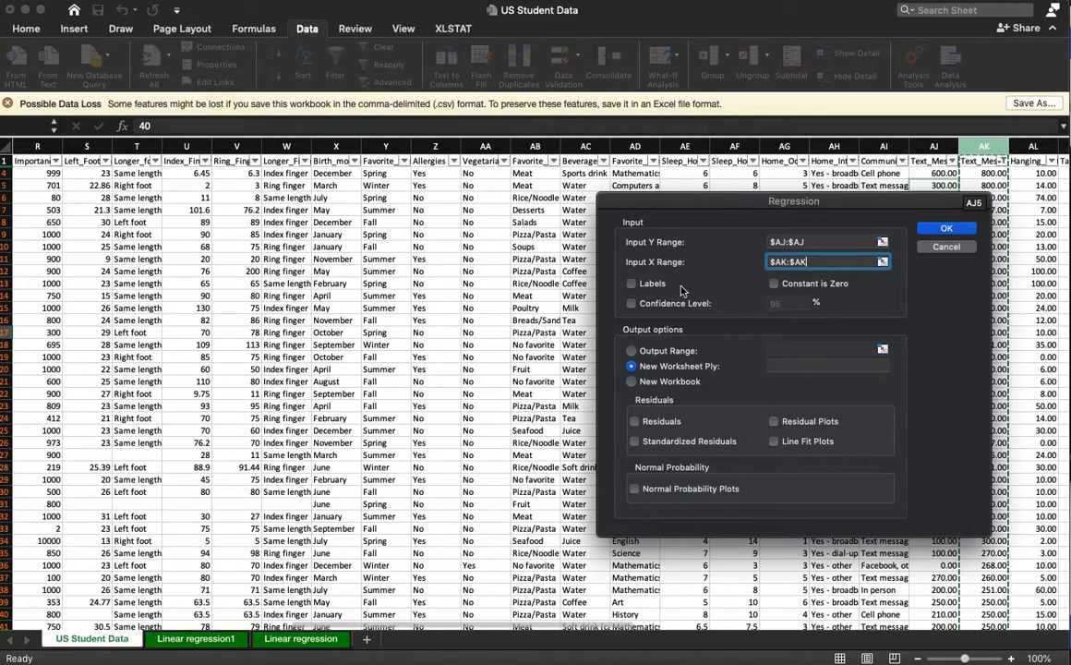
{"action": "left_click", "coordinate": [660, 305]}
{"action": "left_click_drag", "start_coordinate": [733, 376], "coordinate": [471, 226]}
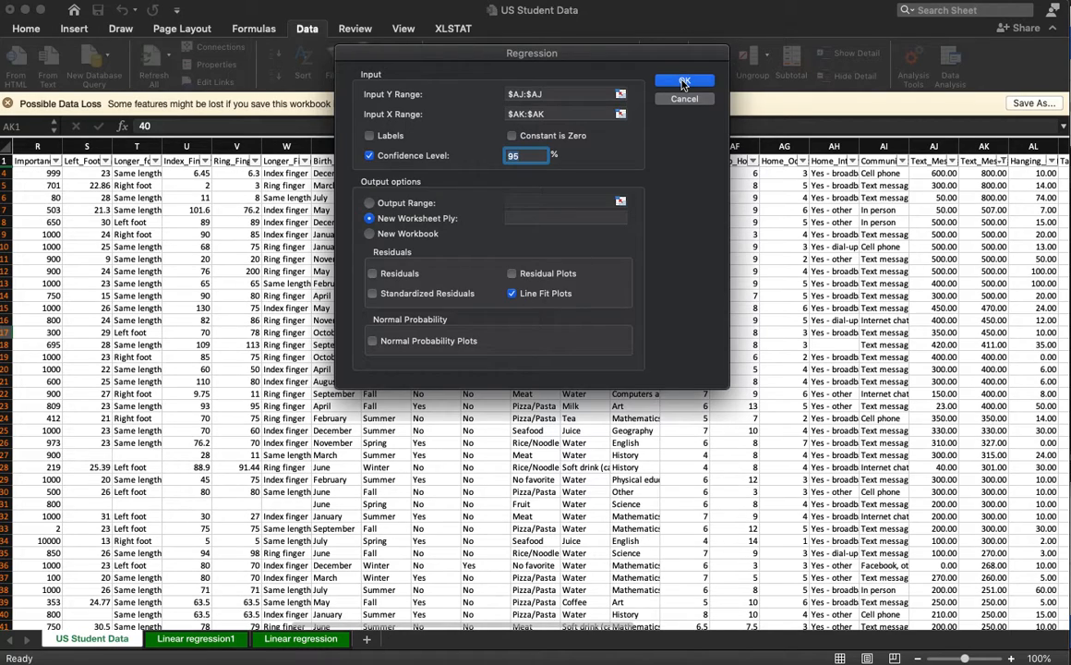
{"action": "left_click", "coordinate": [684, 81]}
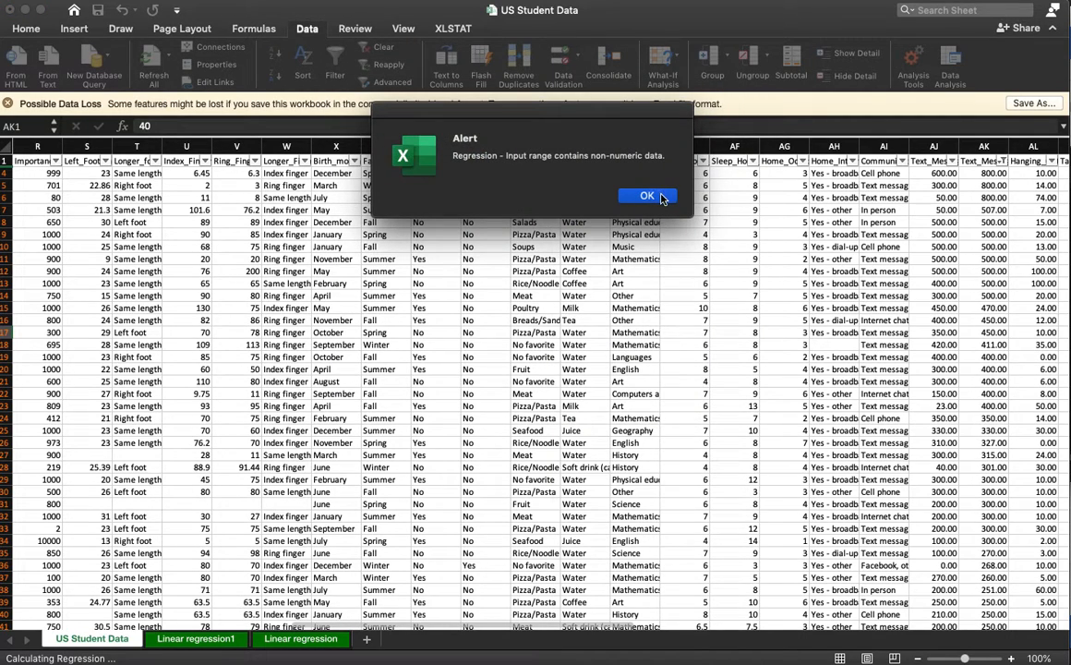
{"action": "left_click", "coordinate": [661, 195]}
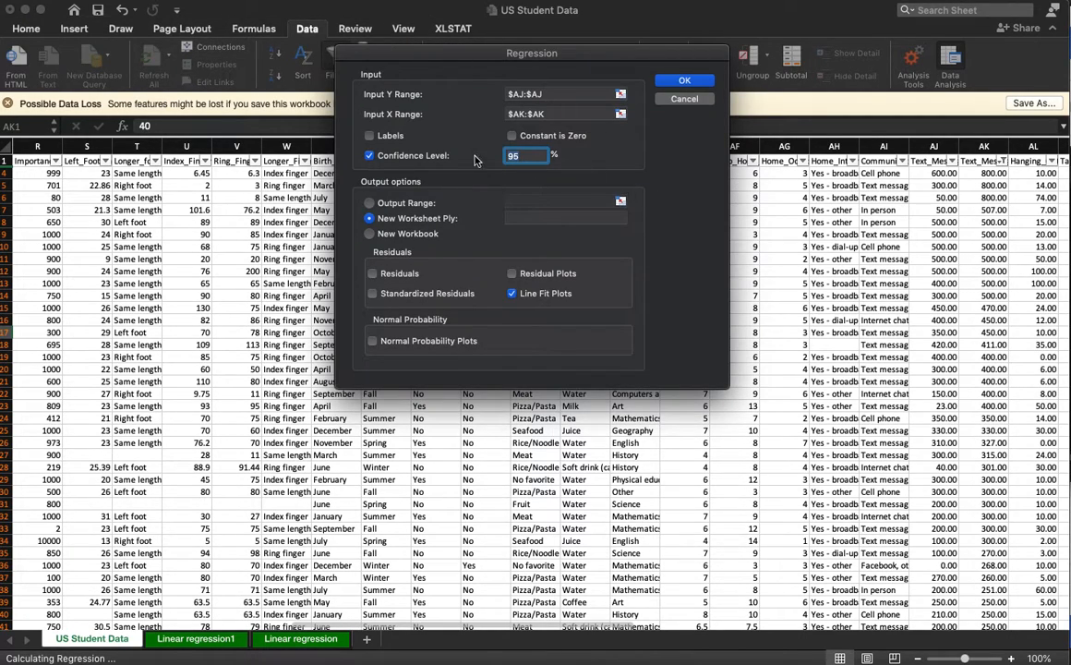
Retry the regression with Labels enabled and restrict its input Y range to $AJ$1:$AJ$427
{"action": "left_click", "coordinate": [685, 80]}
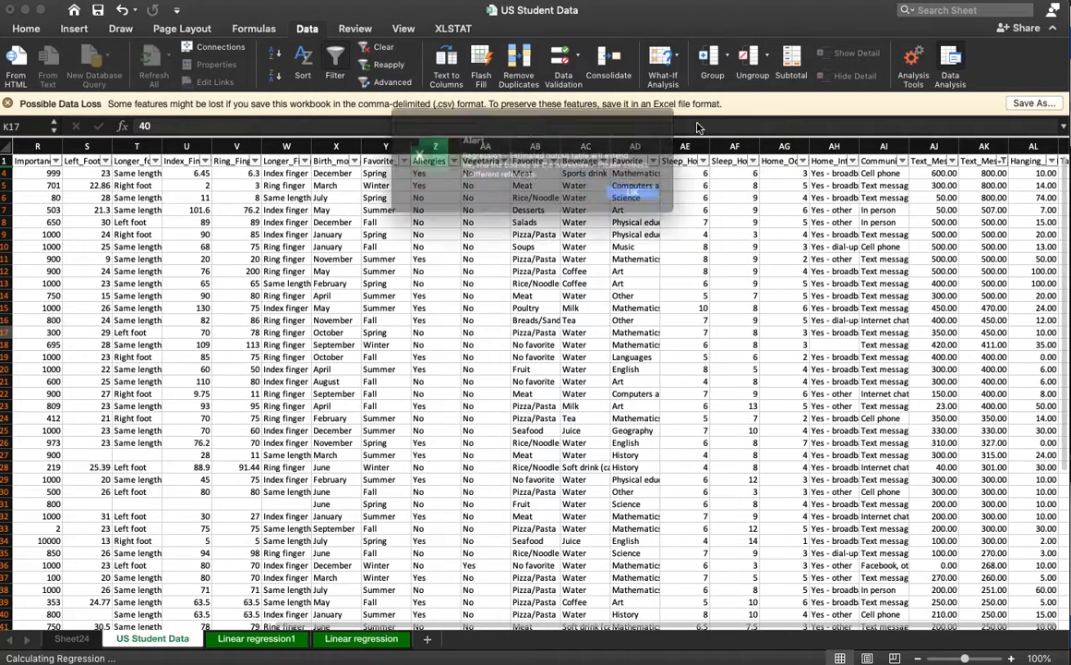
{"action": "left_click", "coordinate": [644, 197]}
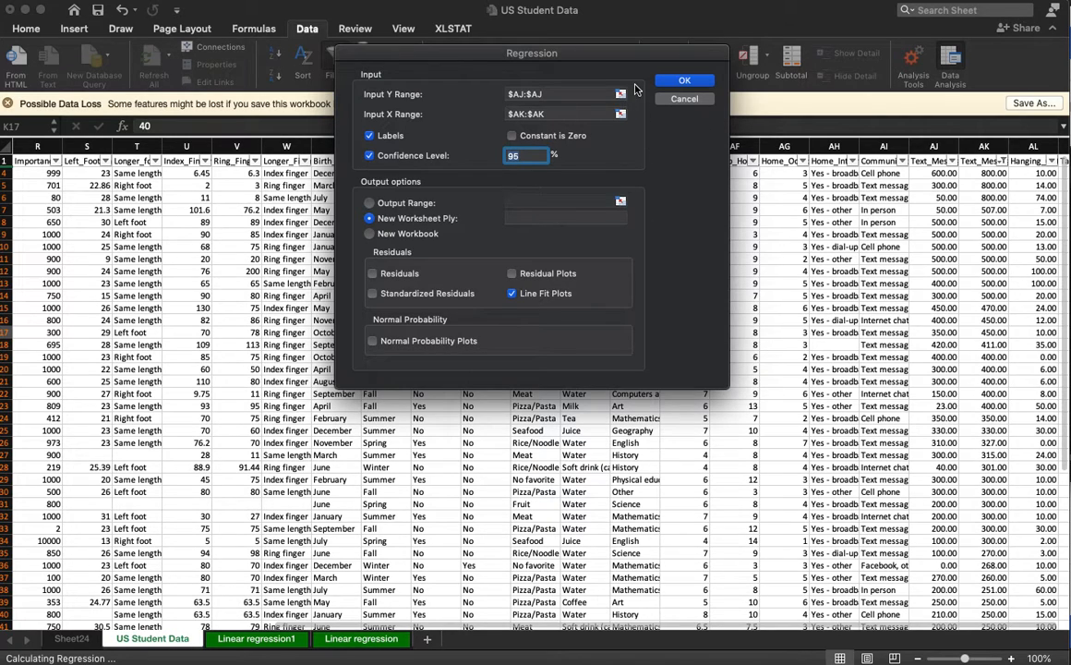
{"action": "left_click", "coordinate": [621, 94]}
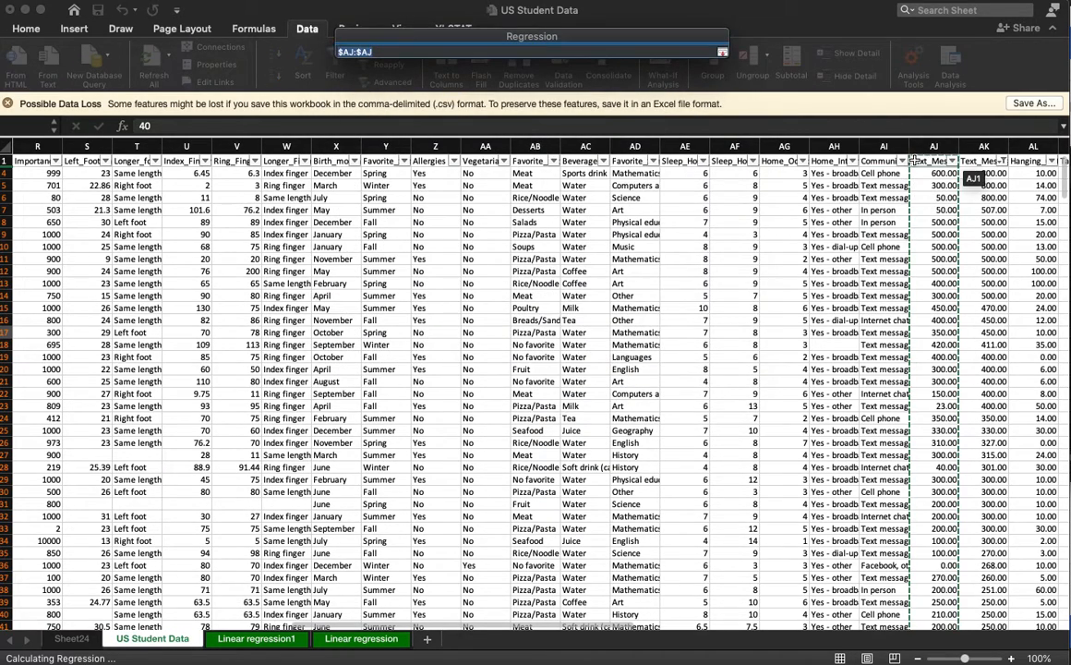
{"action": "left_click", "coordinate": [922, 165]}
{"action": "left_click_drag", "start_coordinate": [922, 166], "coordinate": [942, 587]}
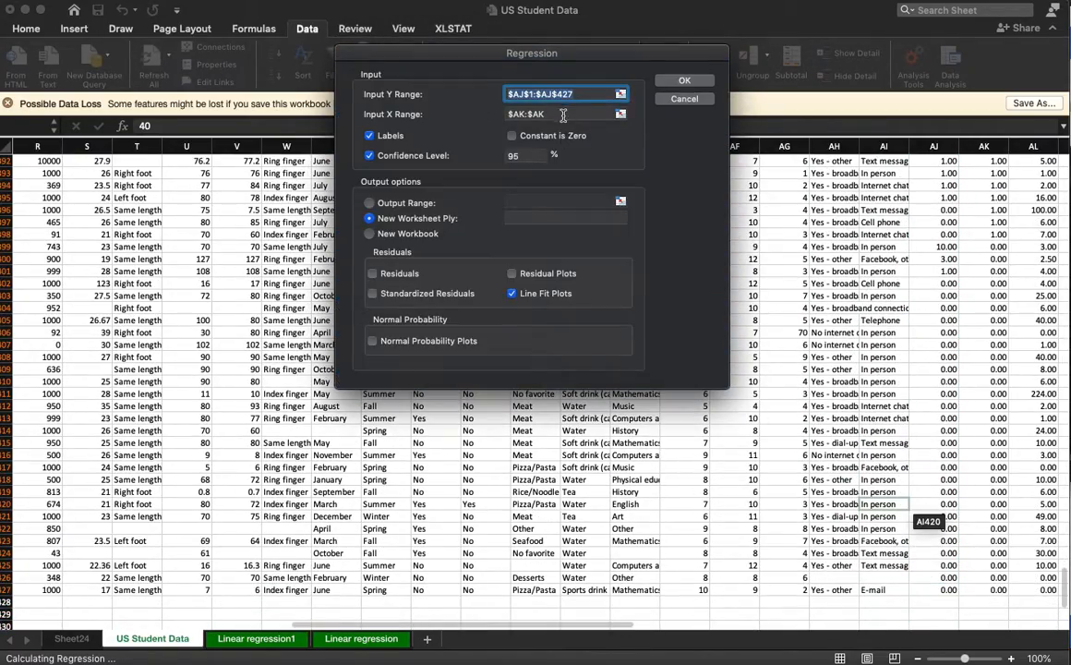
Try to restrict the input X range to the filled cells of column AK, and cancel the regression
{"action": "key", "text": "BackSpace"}
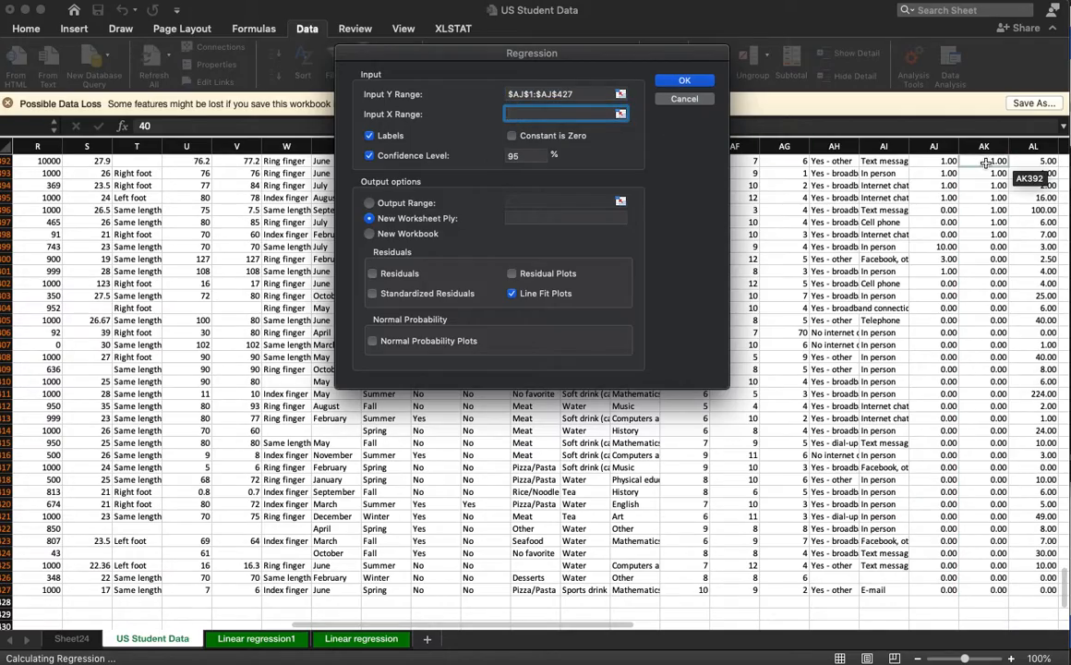
{"action": "scroll", "coordinate": [986, 165], "scroll_direction": "up", "scroll_amount": 8}
{"action": "scroll", "coordinate": [975, 414], "scroll_direction": "down", "scroll_amount": 9}
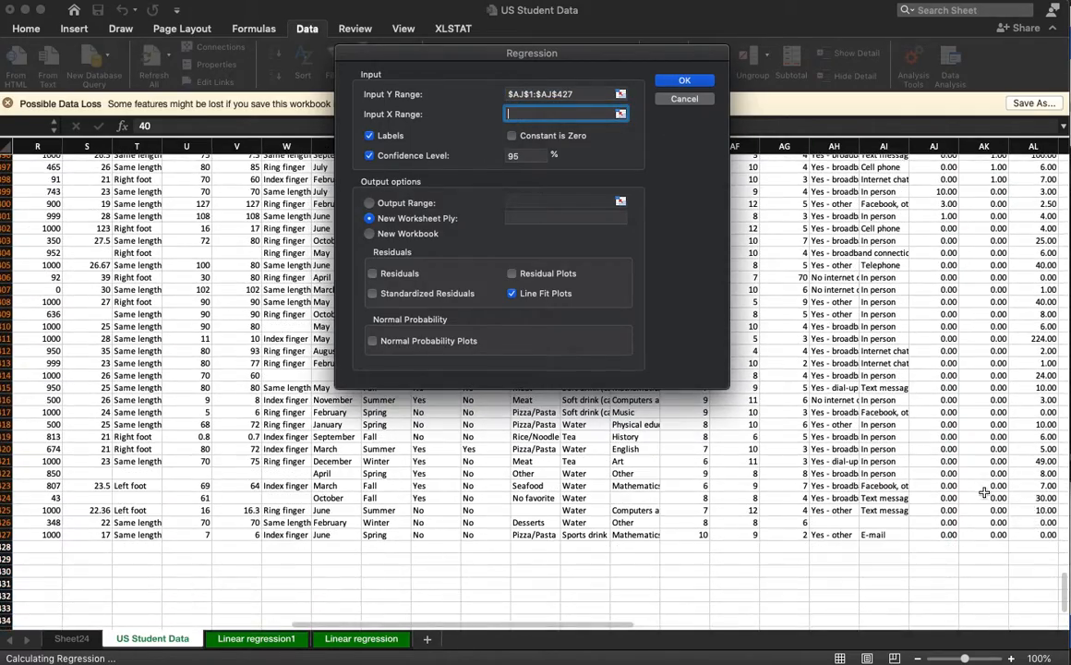
{"action": "left_click_drag", "start_coordinate": [990, 534], "coordinate": [988, 172]}
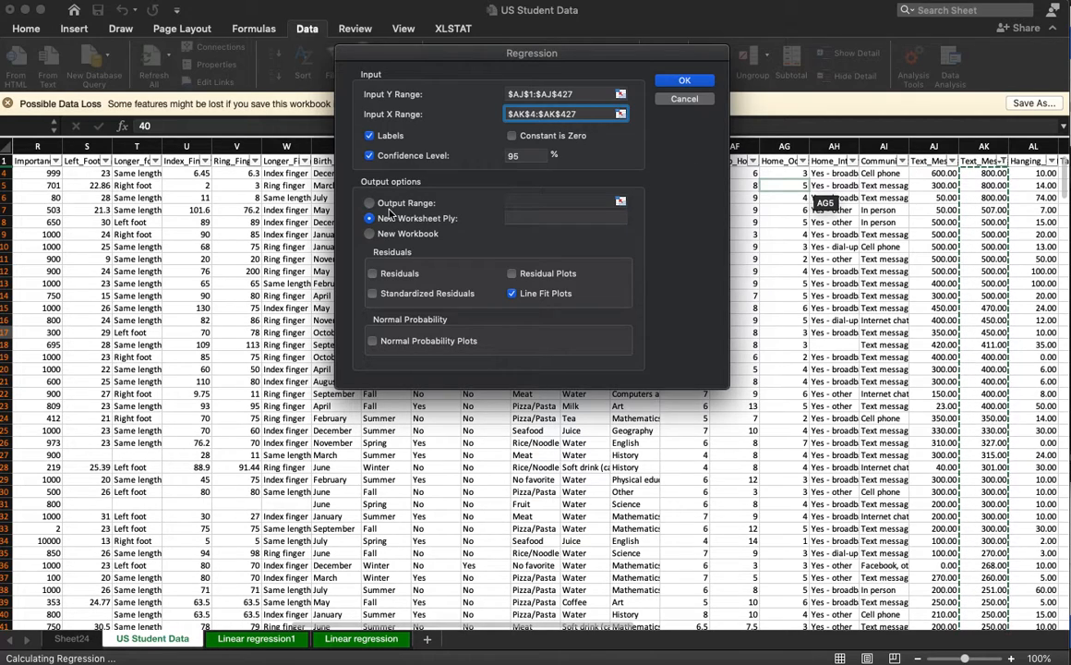
{"action": "left_click", "coordinate": [1004, 162]}
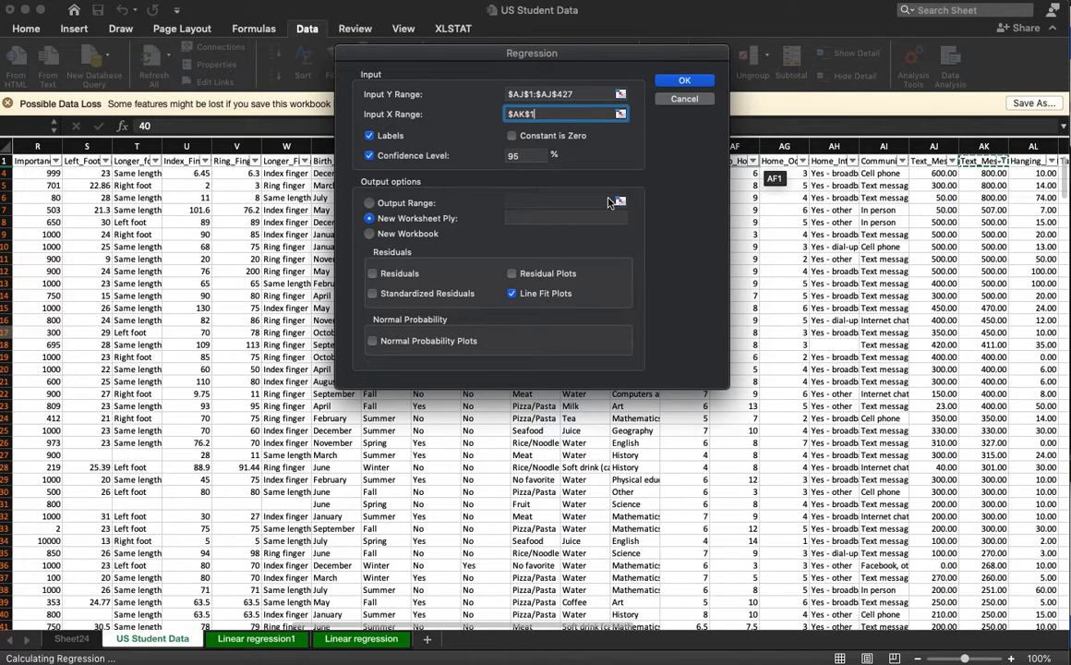
{"action": "left_click", "coordinate": [679, 100]}
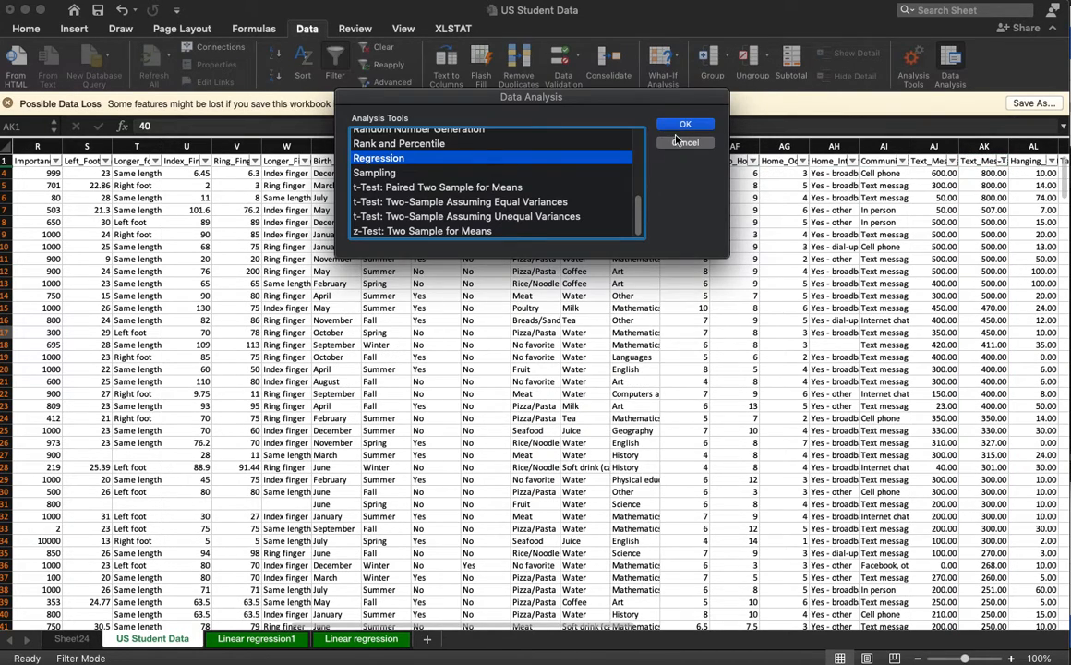
{"action": "left_click", "coordinate": [682, 141]}
Clear the filter on the texts-received column AK by selecting all of its values
{"action": "left_click", "coordinate": [1000, 162]}
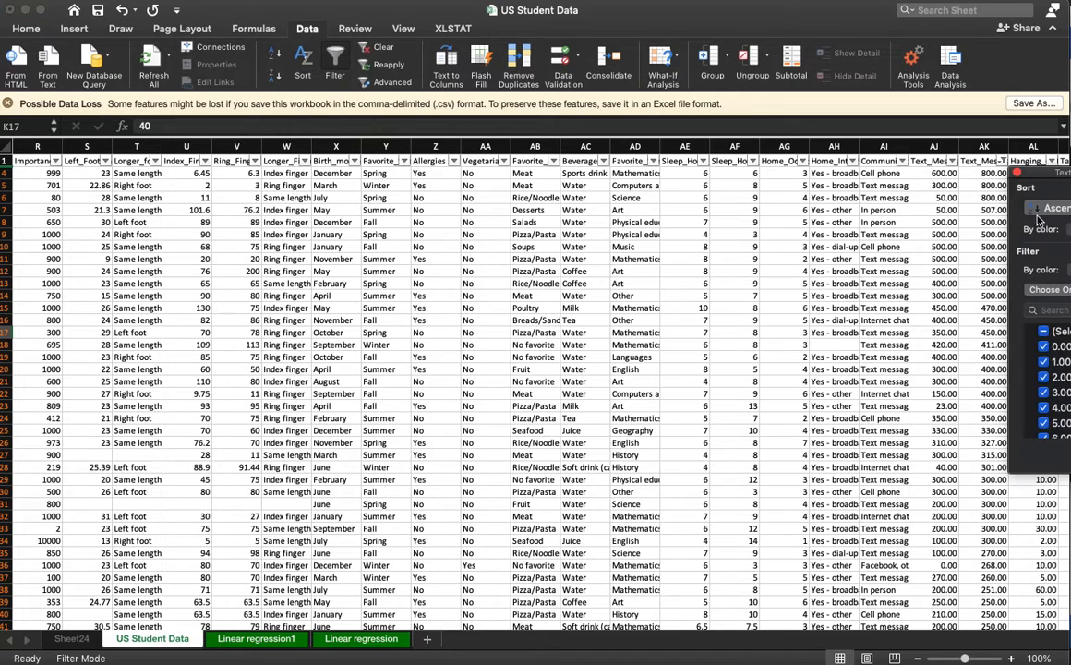
{"action": "left_click", "coordinate": [1046, 334]}
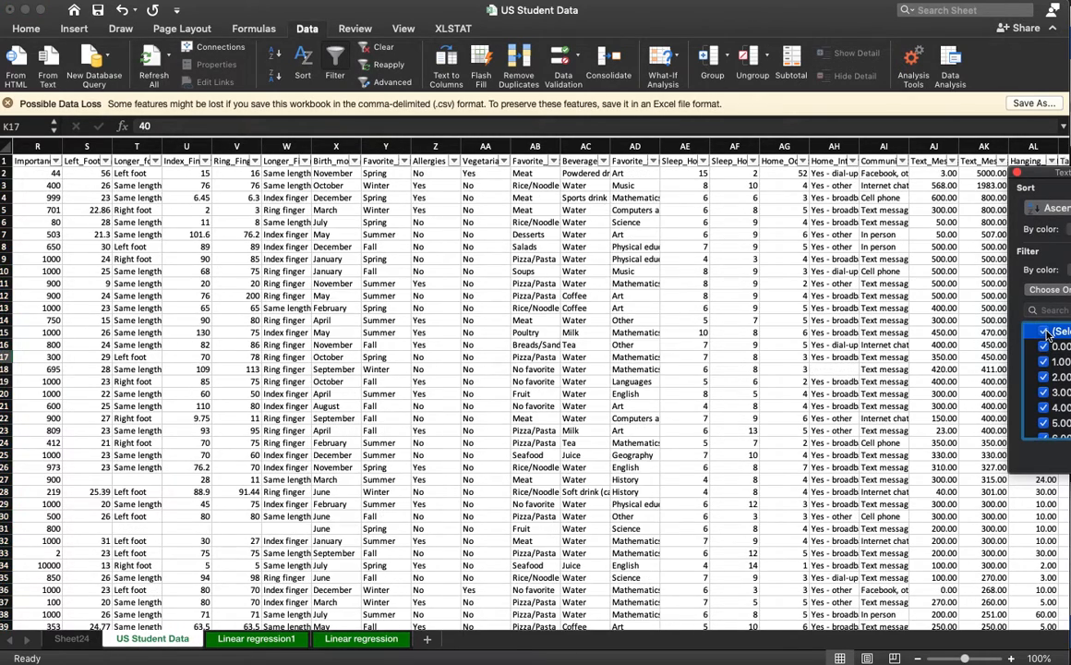
{"action": "left_click", "coordinate": [810, 303]}
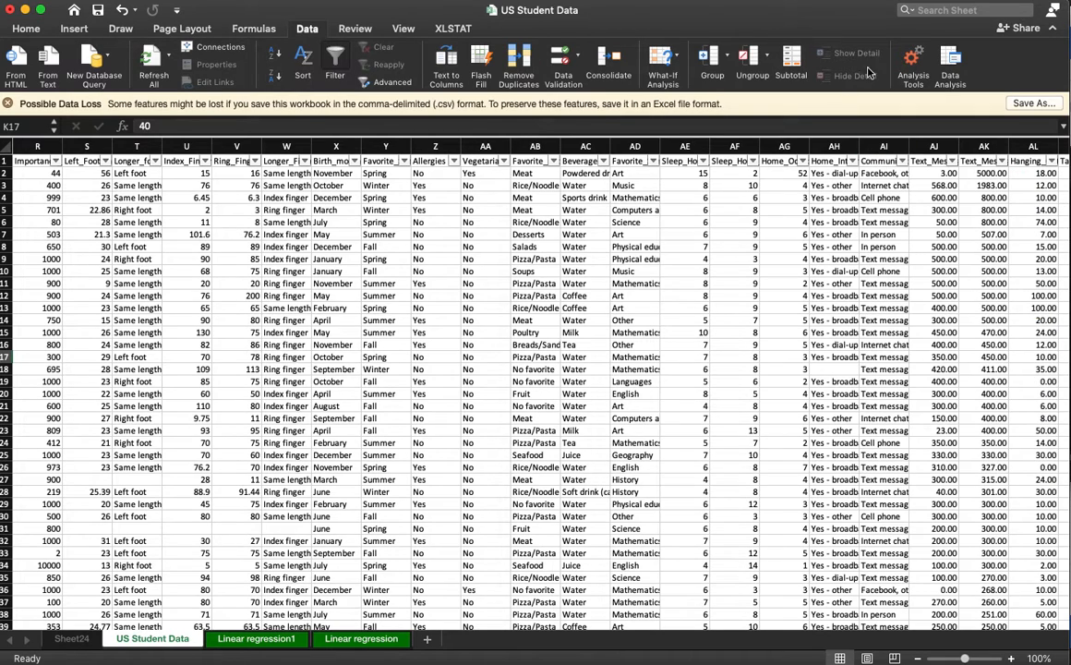
Check that the Analysis ToolPak add-in is enabled and try the regression on $AJ:$AJ and $AK:$AK with labels
{"action": "left_click", "coordinate": [928, 61]}
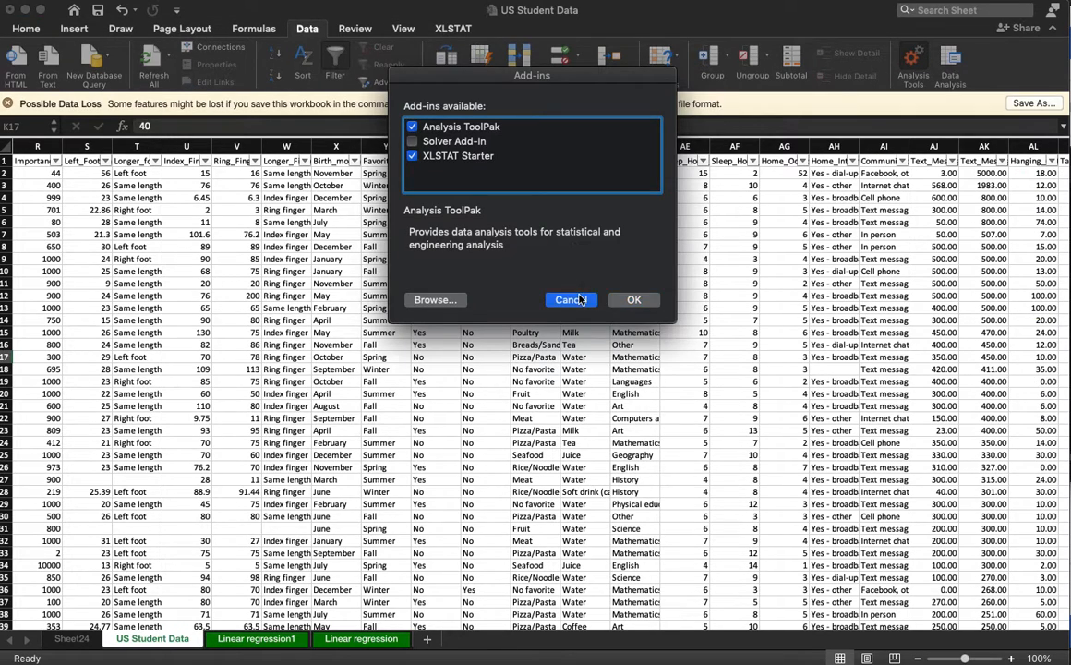
{"action": "left_click", "coordinate": [634, 299]}
{"action": "left_click", "coordinate": [951, 66]}
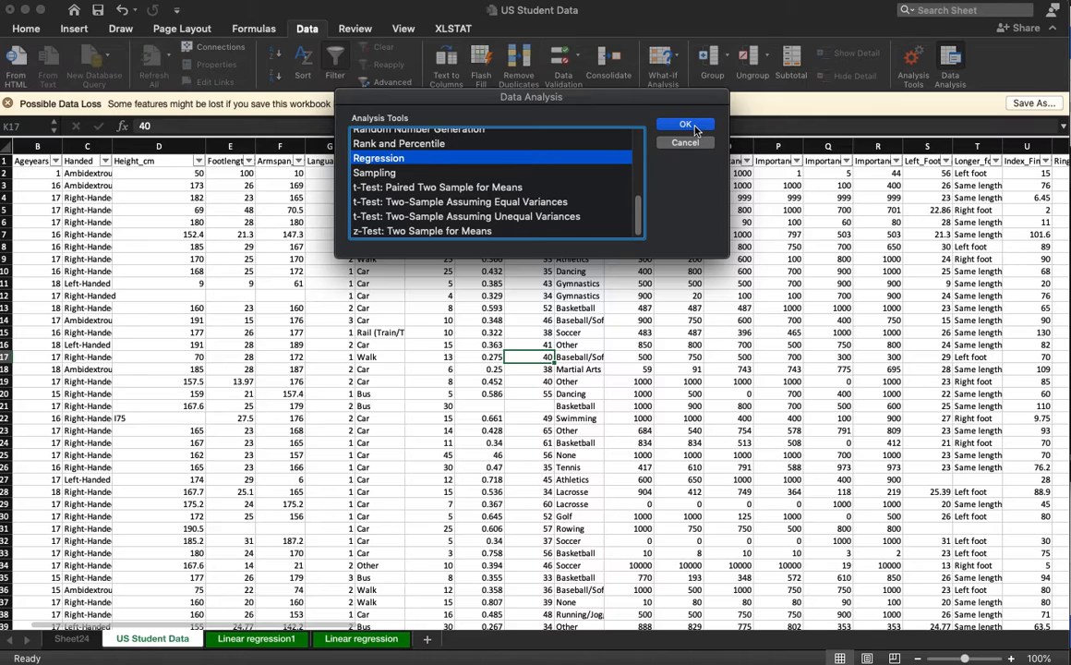
{"action": "left_click", "coordinate": [692, 127]}
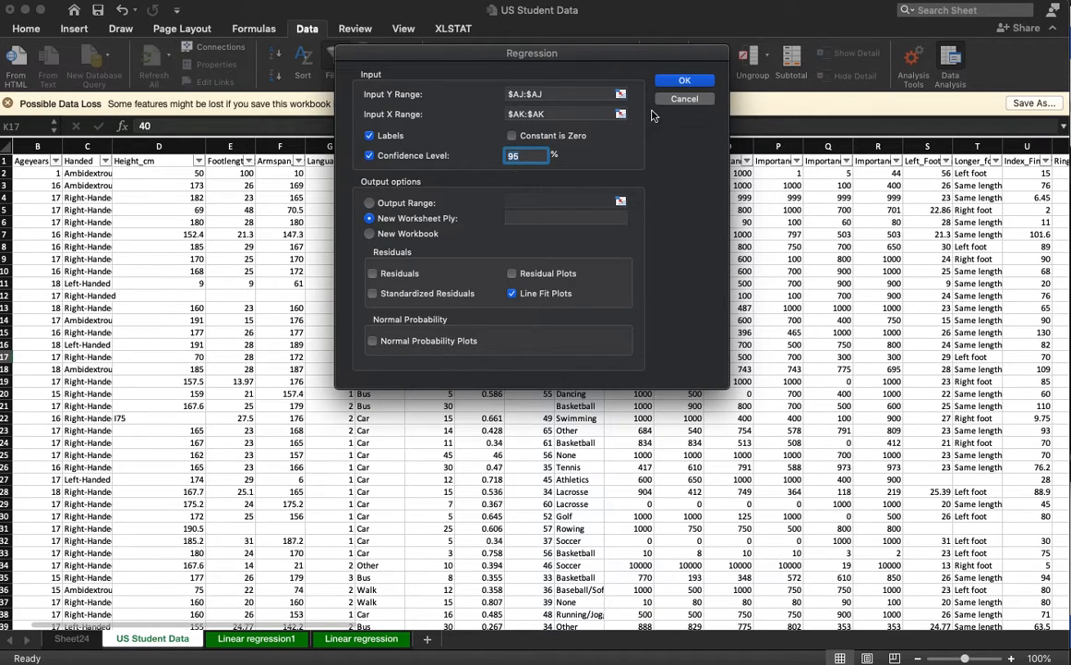
{"action": "left_click", "coordinate": [679, 82]}
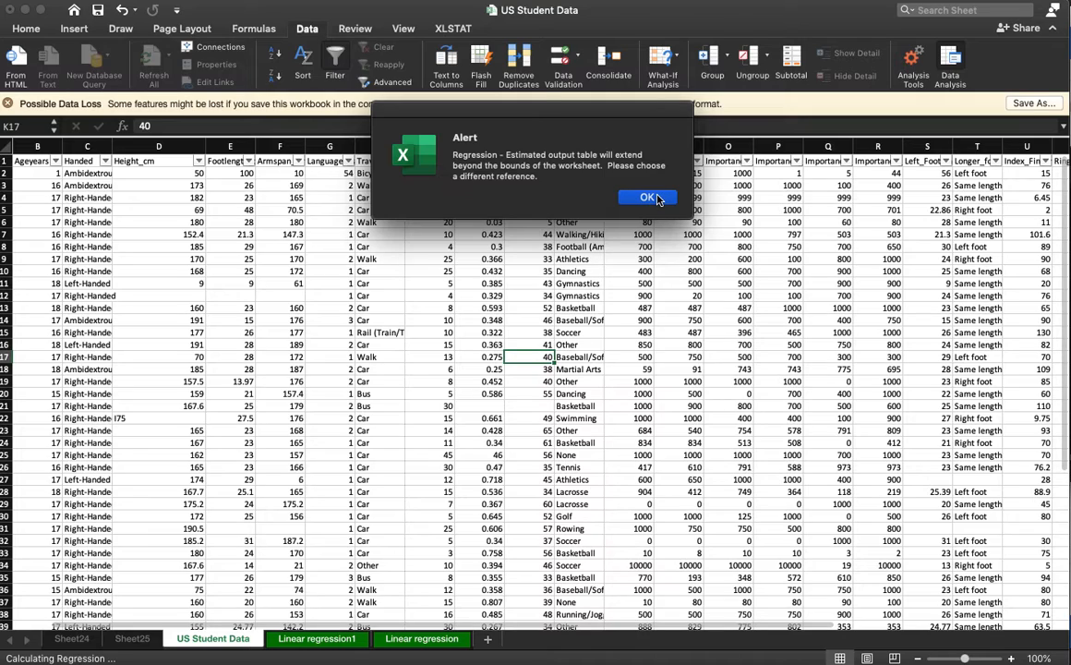
{"action": "left_click", "coordinate": [649, 198]}
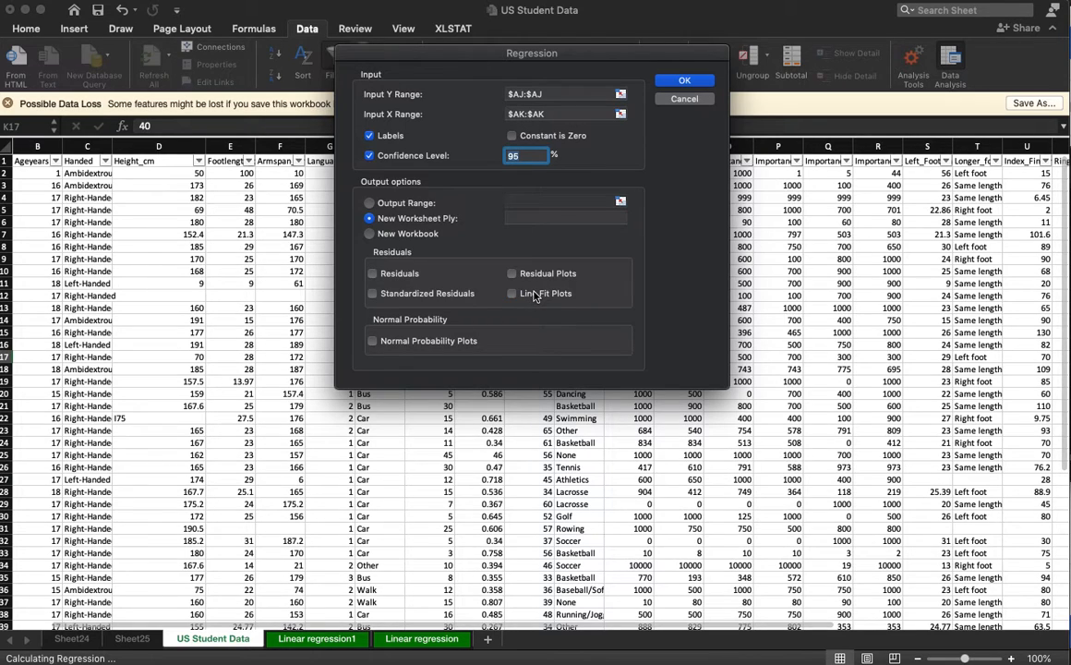
Turn off line fit plots and try the whole-column regression again, leaving the Data Analysis tool at the end
{"action": "left_click", "coordinate": [679, 81]}
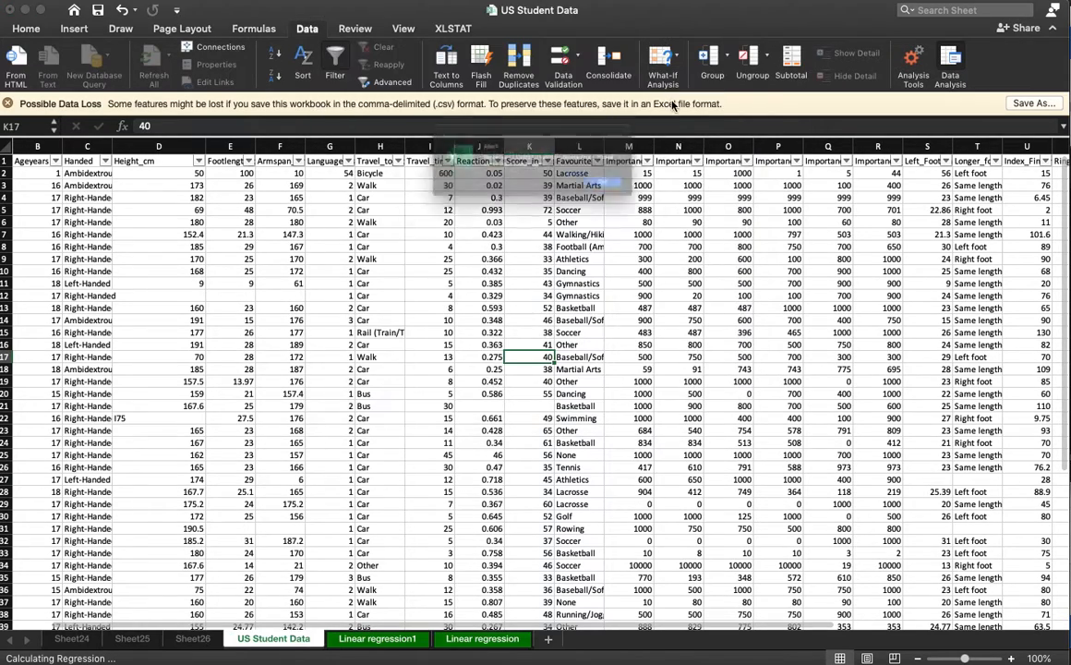
{"action": "left_click", "coordinate": [650, 197]}
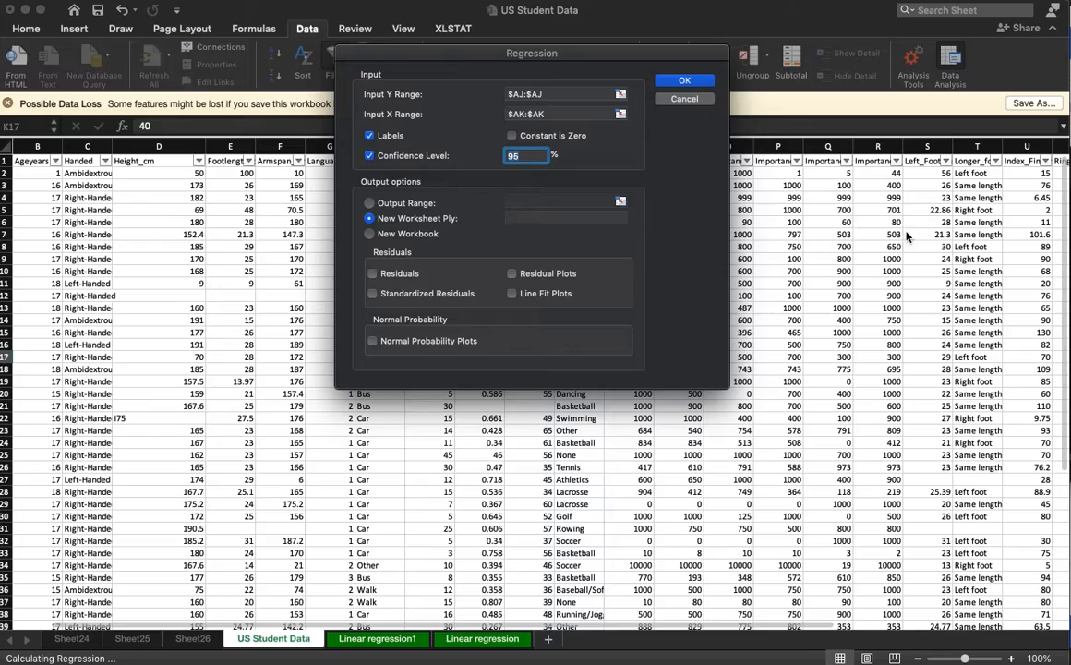
{"action": "left_click", "coordinate": [684, 99]}
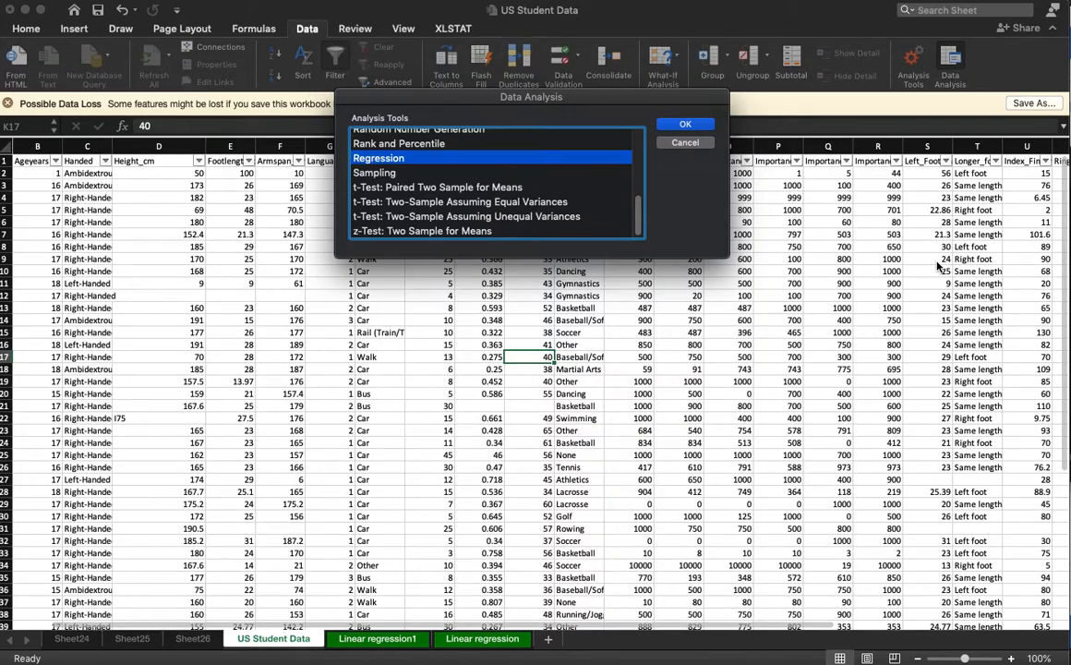
{"action": "left_click", "coordinate": [681, 146]}
Reopen the Regression tool with columns AJ and AK in view and move its dialog clear of them
{"action": "left_click_drag", "start_coordinate": [981, 296], "coordinate": [854, 280]}
{"action": "left_click", "coordinate": [597, 235]}
{"action": "left_click", "coordinate": [960, 62]}
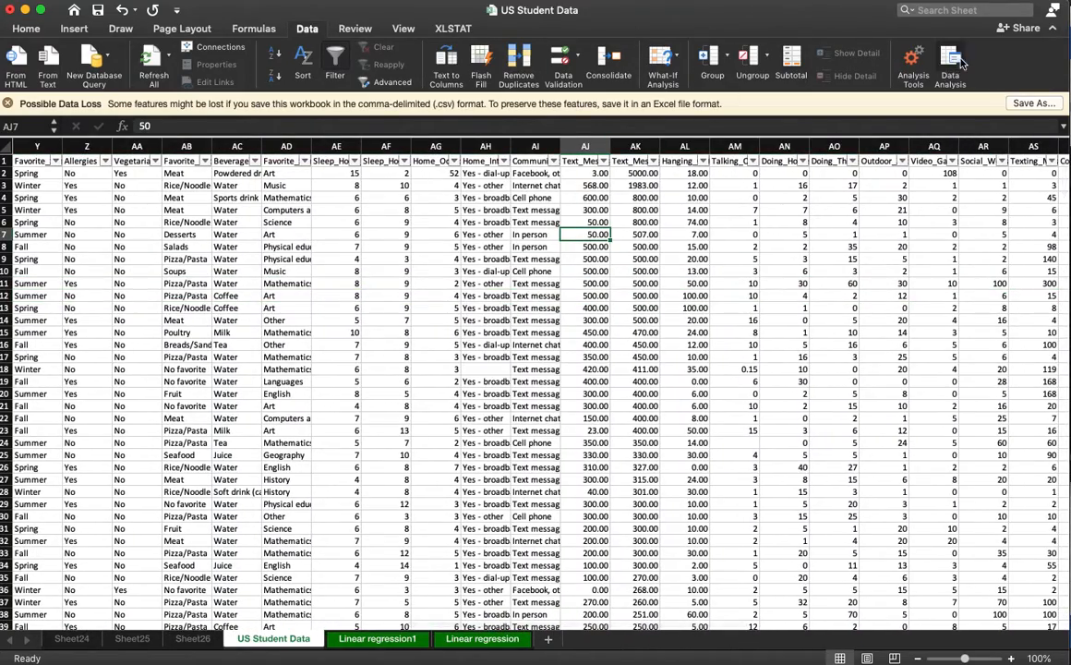
{"action": "left_click", "coordinate": [685, 125]}
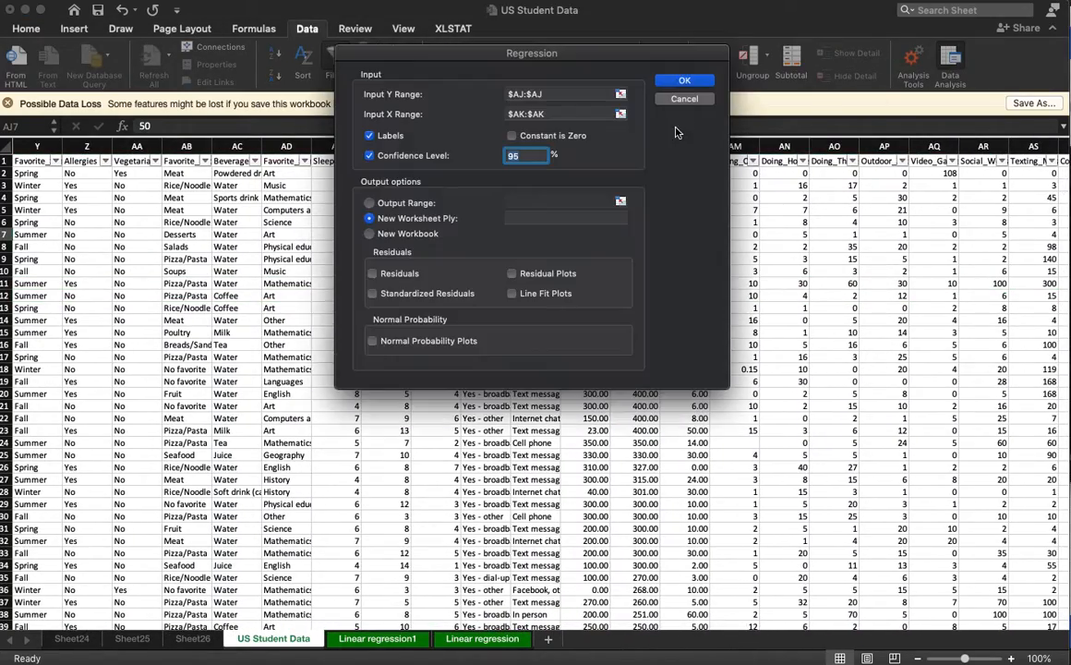
{"action": "left_click_drag", "start_coordinate": [609, 66], "coordinate": [354, 127]}
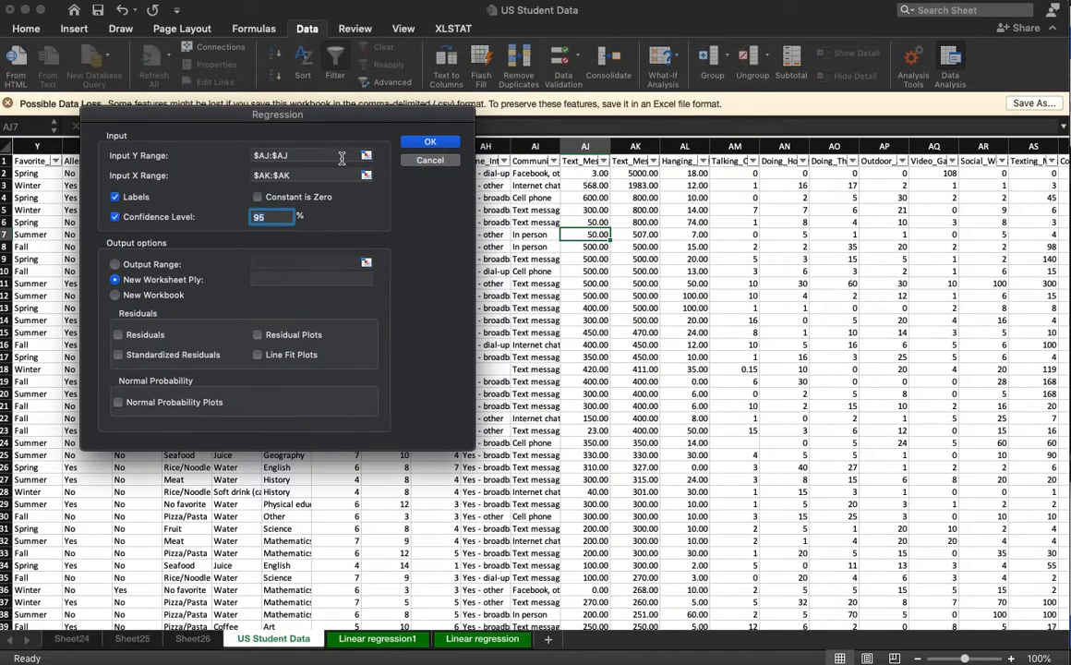
Set the input Y range to the texts-sent values without the header, $AJ$2:$AJ$427
{"action": "left_click", "coordinate": [366, 156]}
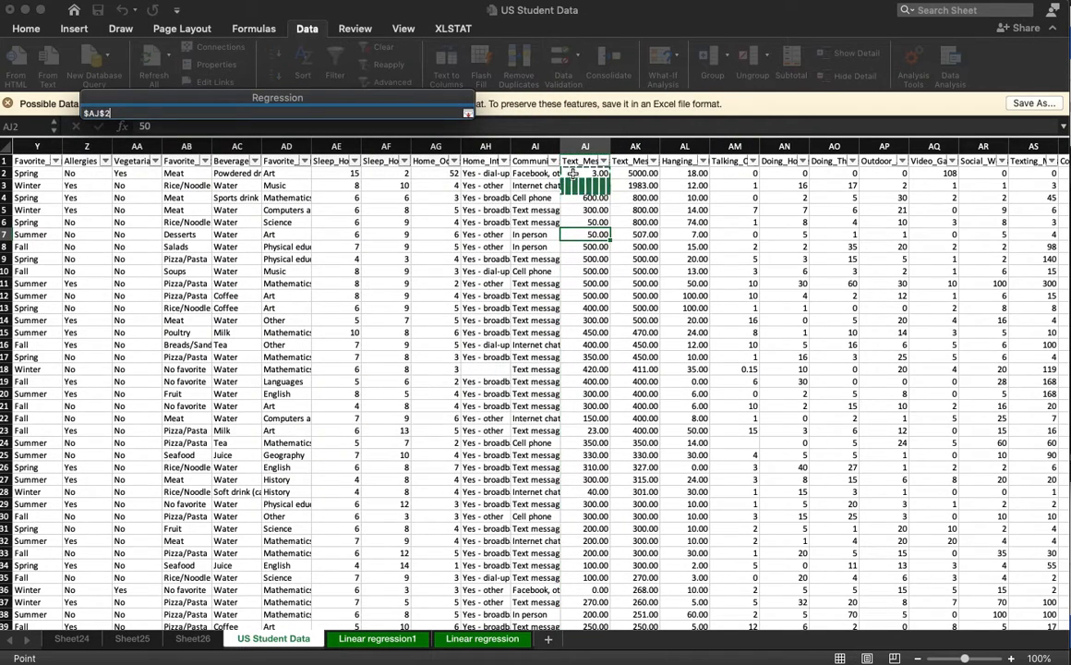
{"action": "left_click", "coordinate": [573, 172]}
{"action": "key", "text": "super+shift+Down"}
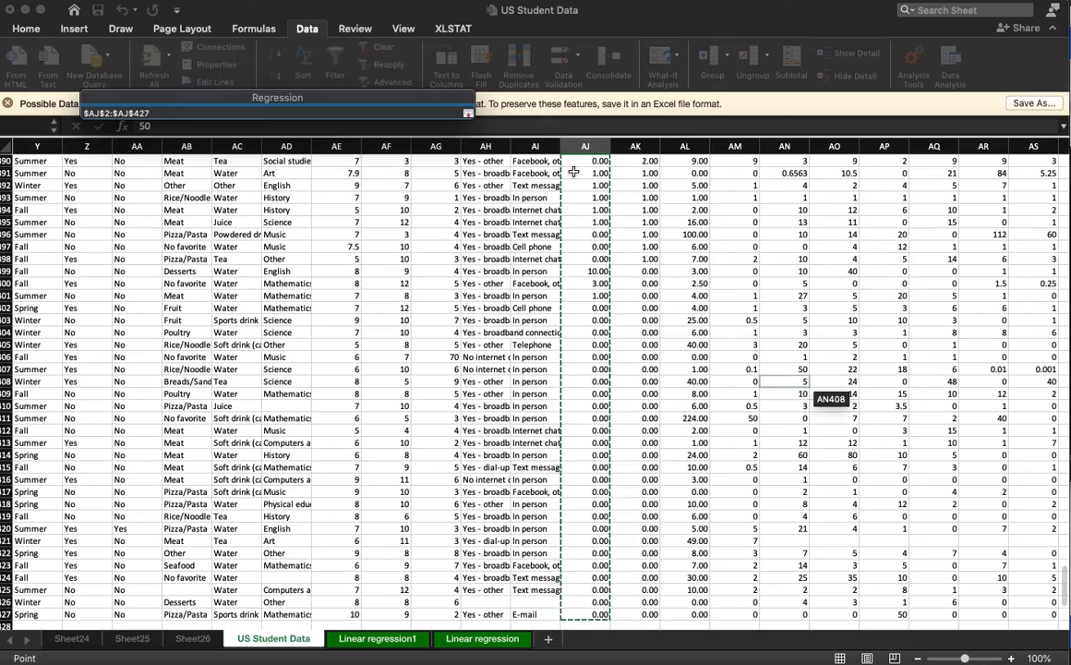
{"action": "key", "text": "Return"}
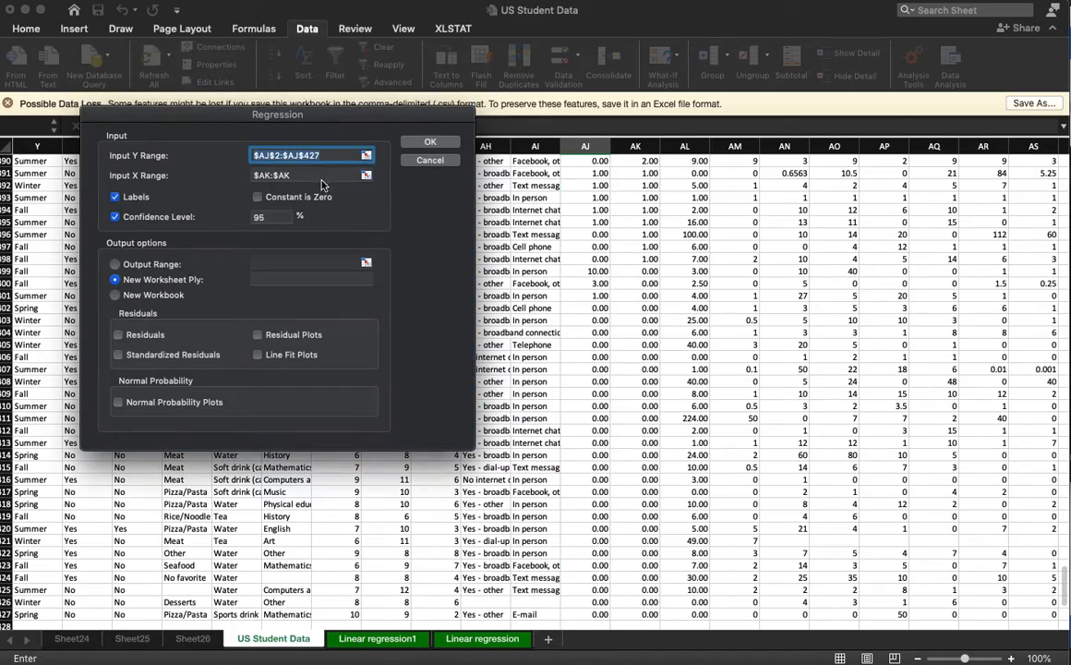
Set the input X range to the texts-received values without the header, $AK$2:$AK$427
{"action": "left_click", "coordinate": [366, 175]}
{"action": "scroll", "coordinate": [651, 244], "scroll_direction": "up", "scroll_amount": 15}
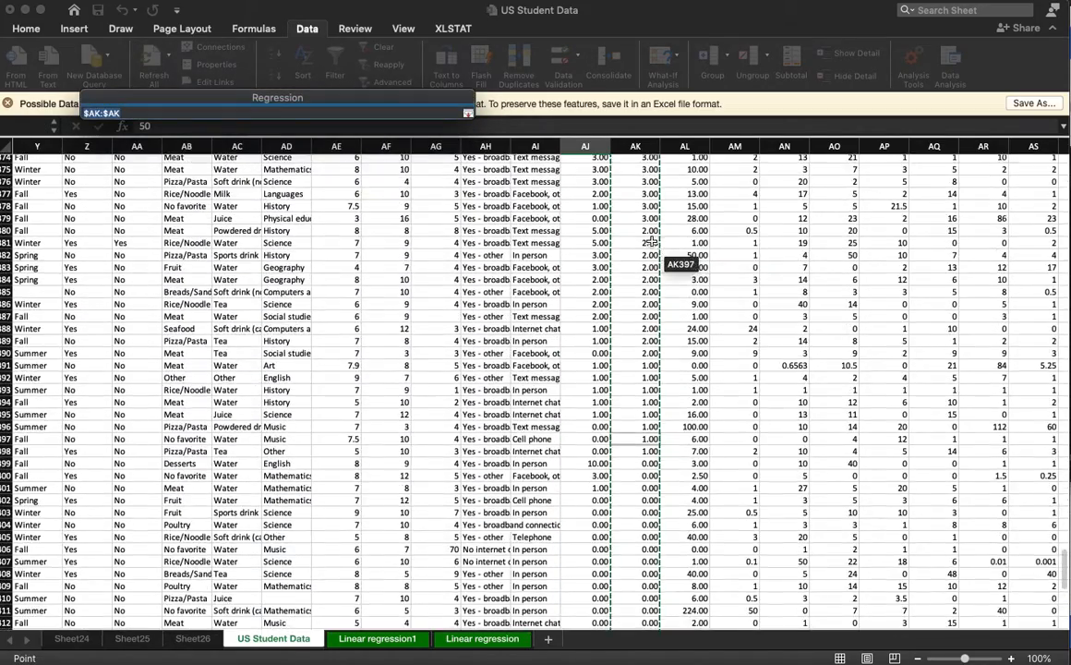
{"action": "scroll", "coordinate": [651, 245], "scroll_direction": "up", "scroll_amount": 5}
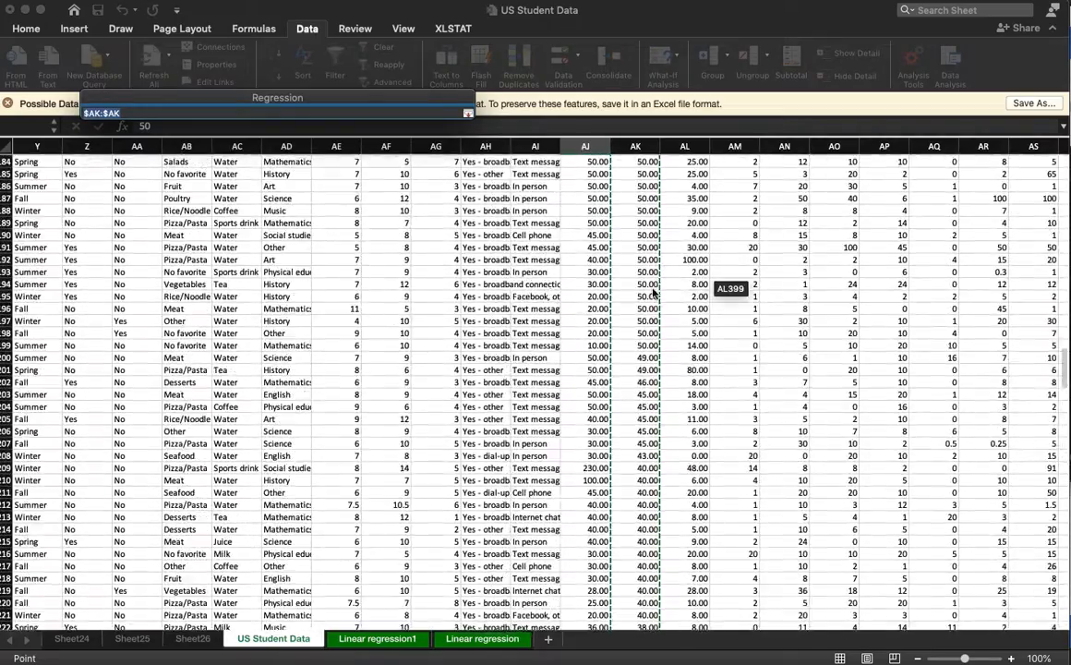
{"action": "scroll", "coordinate": [637, 295], "scroll_direction": "up", "scroll_amount": 5}
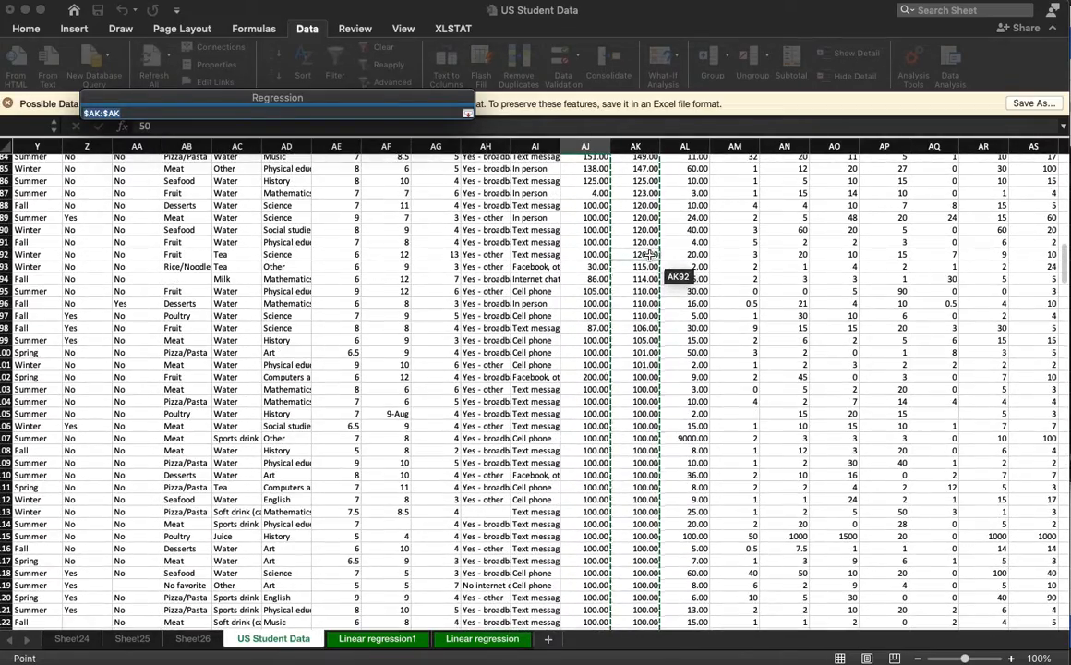
{"action": "left_click", "coordinate": [647, 255]}
{"action": "key", "text": "super+Up"}
{"action": "key", "text": "Down"}
{"action": "key", "text": "super+shift+Down"}
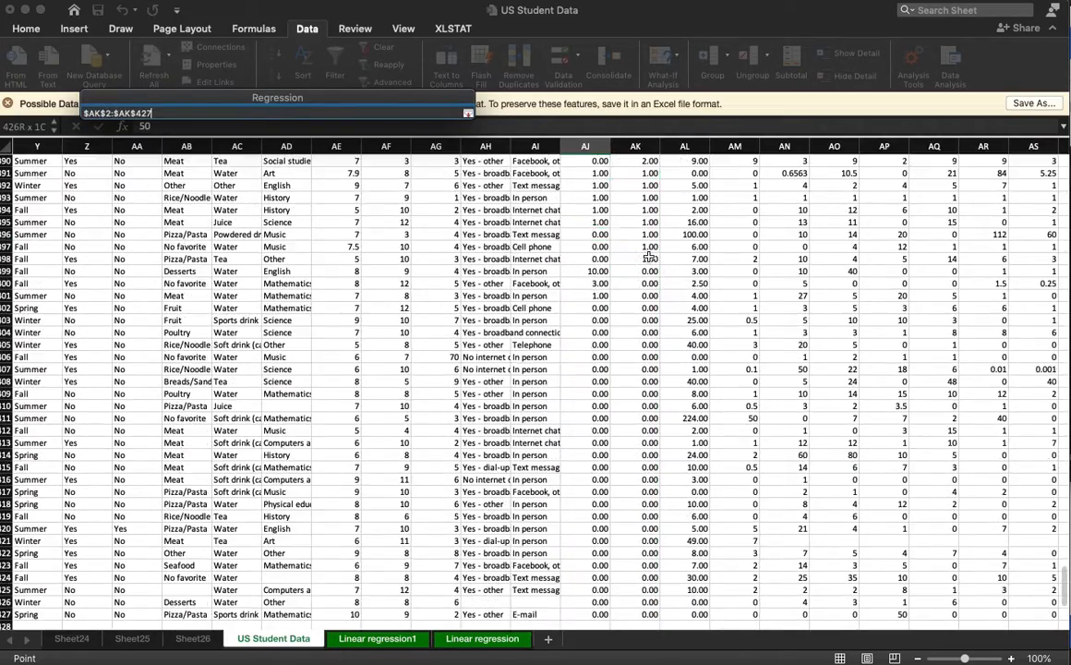
{"action": "key", "text": "Return"}
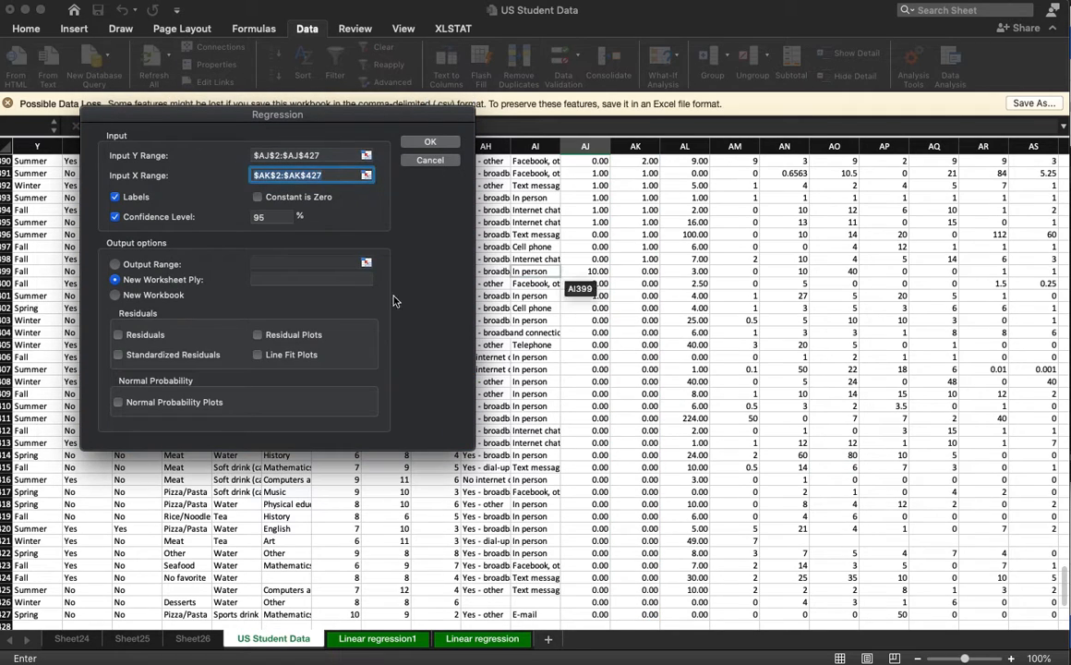
Turn off Labels, run the regression to a new worksheet, and deselect the summary output
{"action": "left_click", "coordinate": [137, 198]}
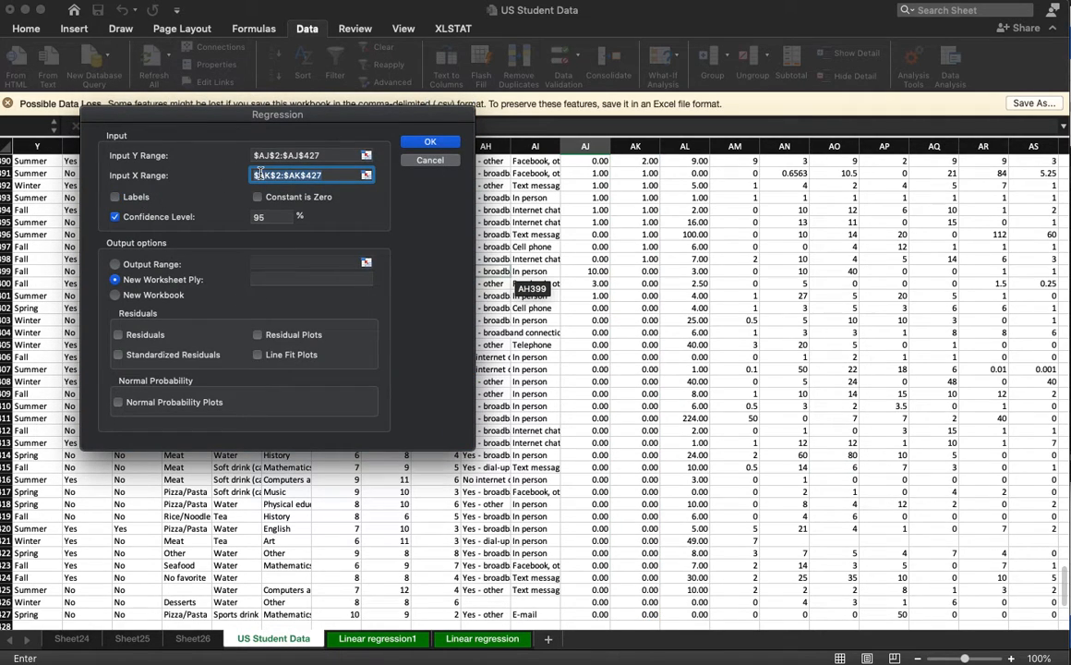
{"action": "left_click", "coordinate": [425, 144]}
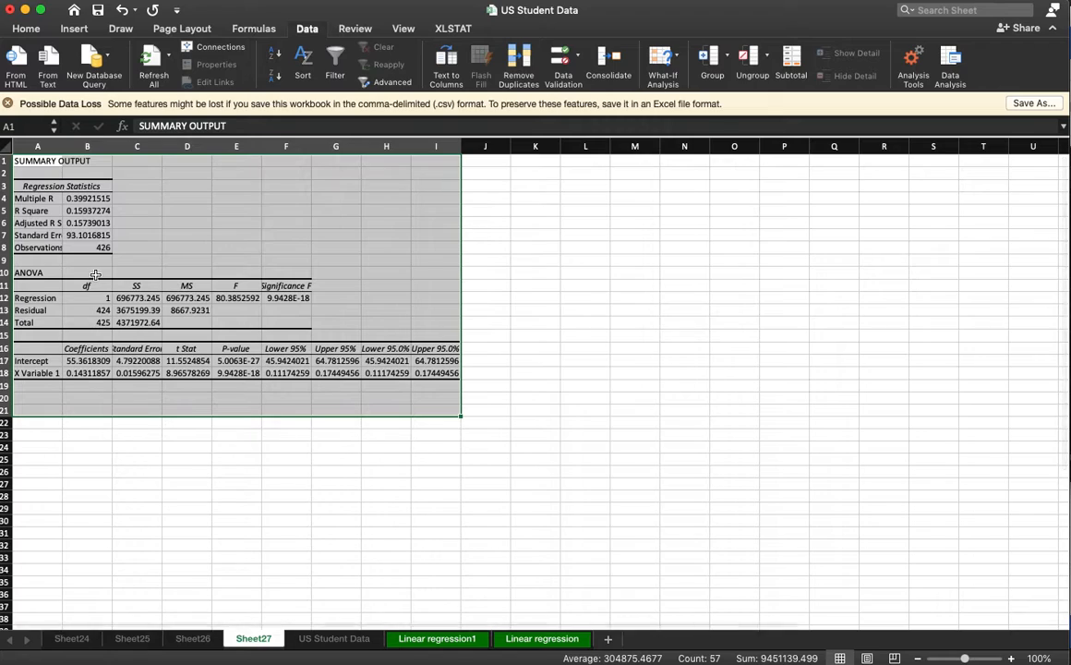
{"action": "left_click", "coordinate": [328, 196]}
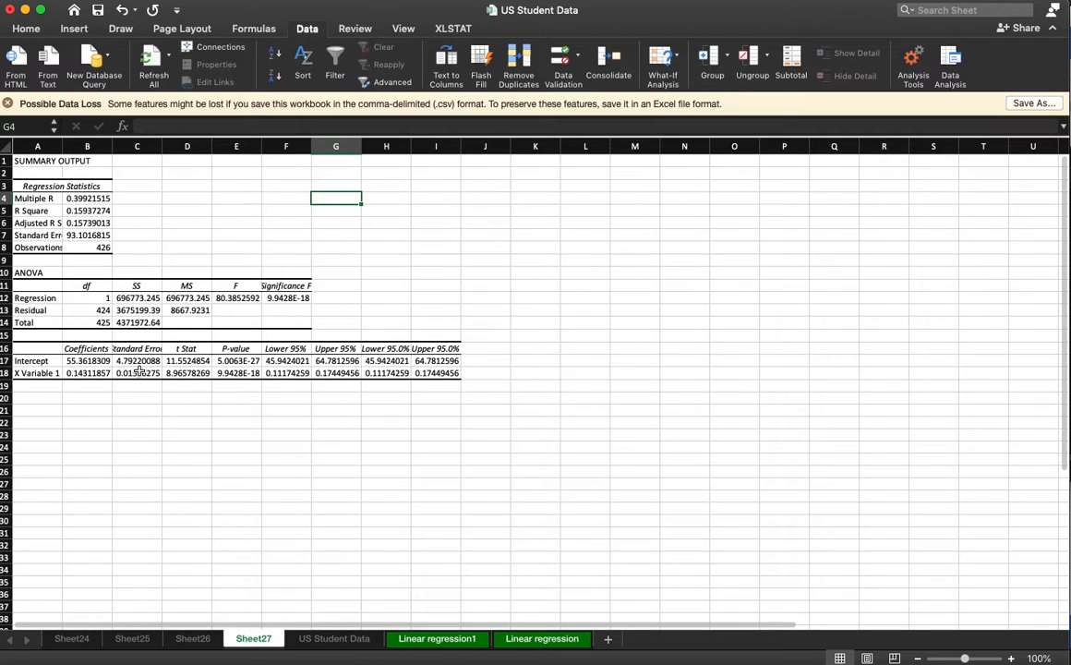
{"action": "scroll", "coordinate": [158, 394], "scroll_direction": "down", "scroll_amount": 1}
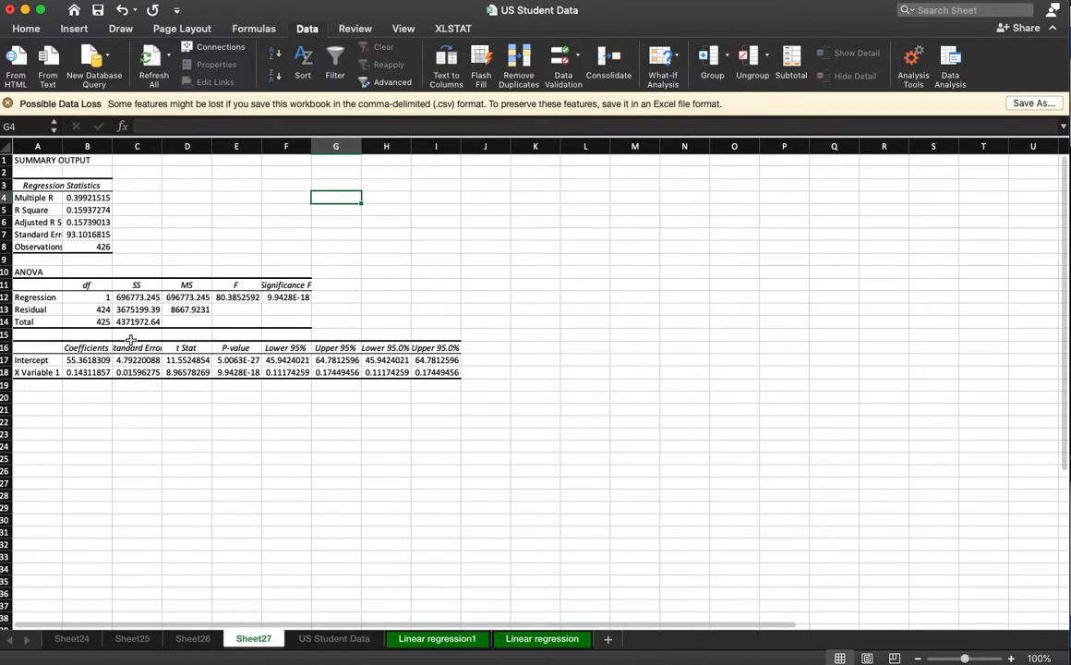
Check the summary output's R Square, and delete outlier rows 2 and 3 with the highest texts-received values from US Student Data
{"action": "left_click", "coordinate": [99, 211]}
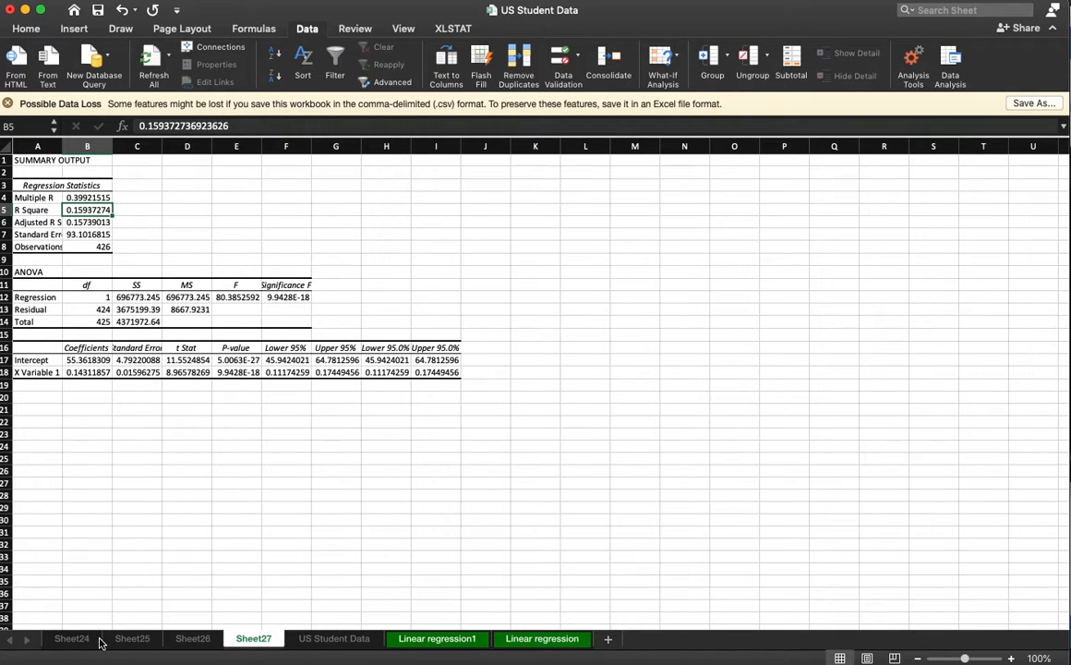
{"action": "left_click", "coordinate": [328, 639]}
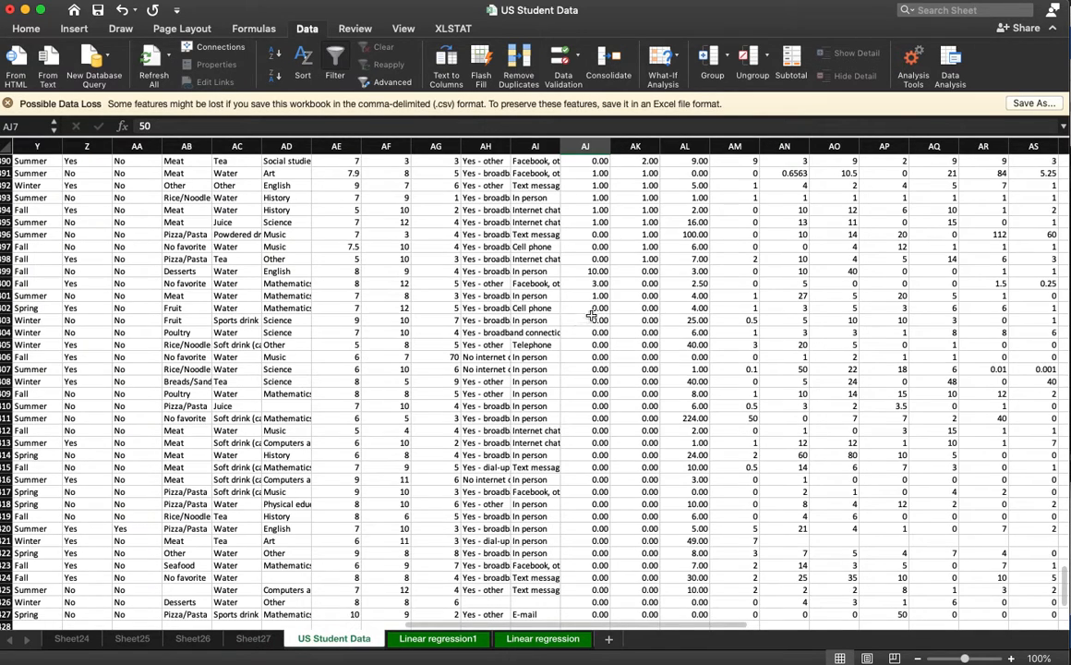
{"action": "key", "text": "super+Up"}
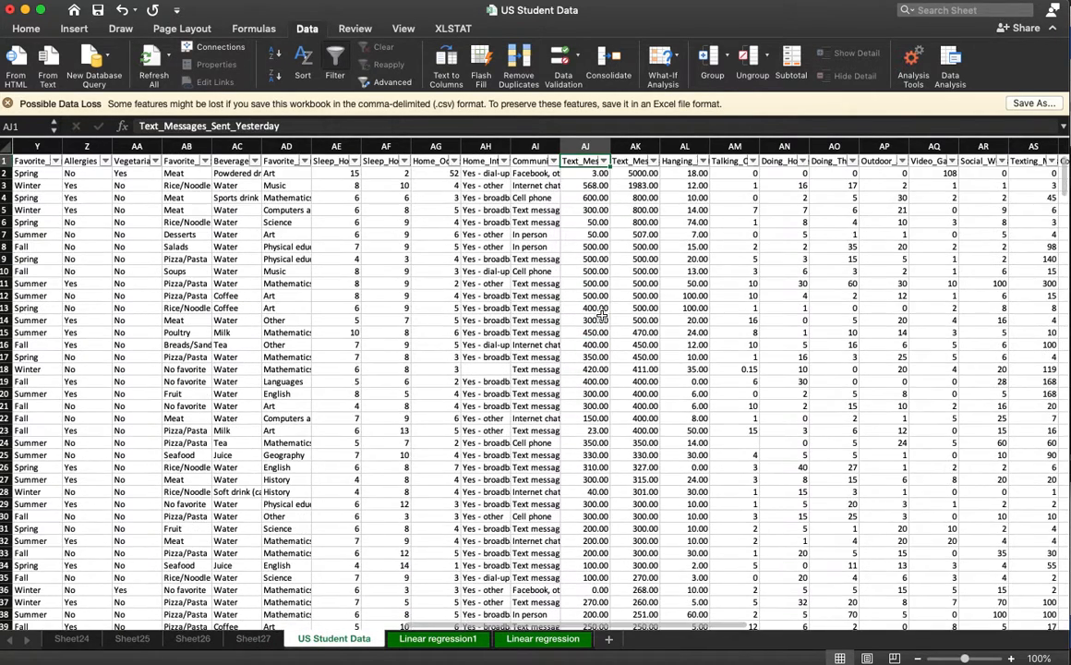
{"action": "left_click", "coordinate": [654, 164]}
{"action": "left_click", "coordinate": [608, 180]}
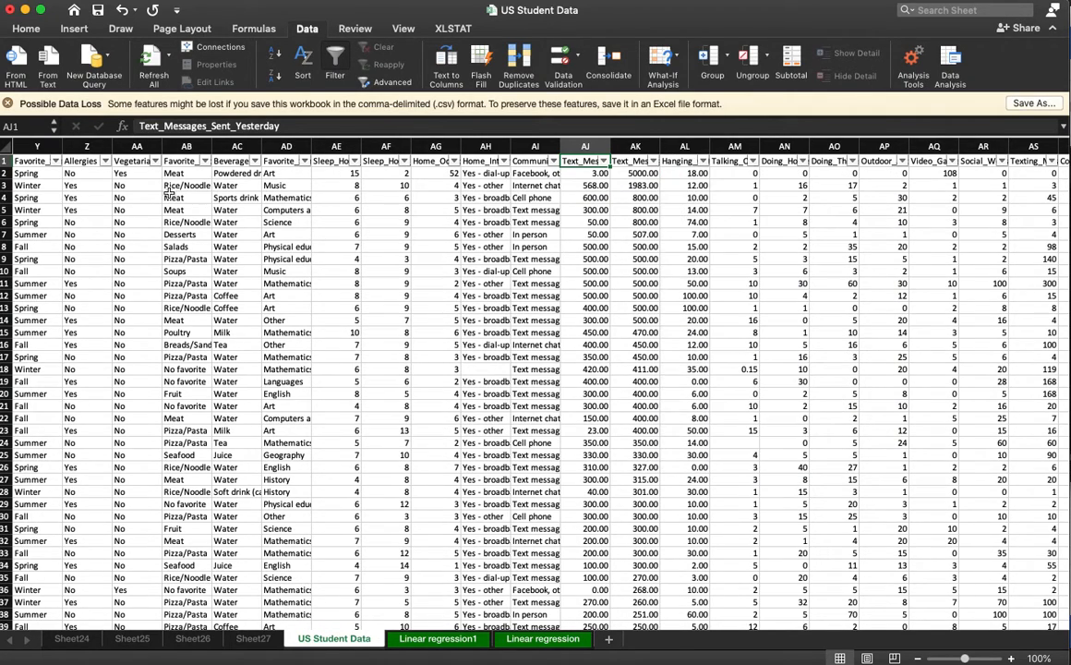
{"action": "left_click_drag", "start_coordinate": [5, 173], "coordinate": [5, 184]}
{"action": "right_click", "coordinate": [664, 181]}
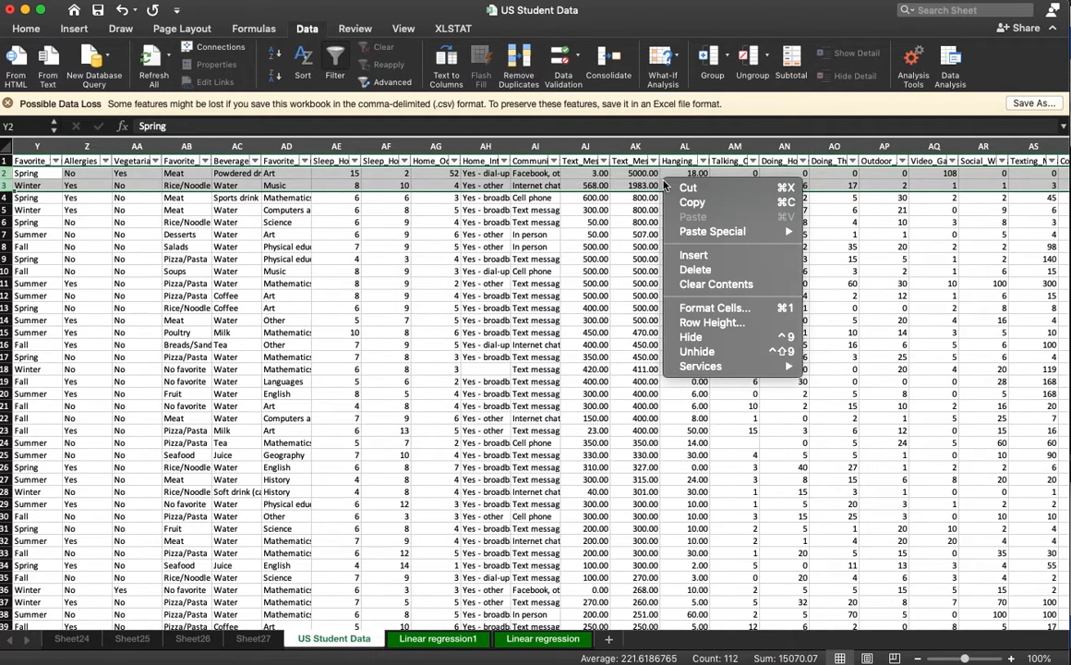
{"action": "left_click", "coordinate": [714, 270]}
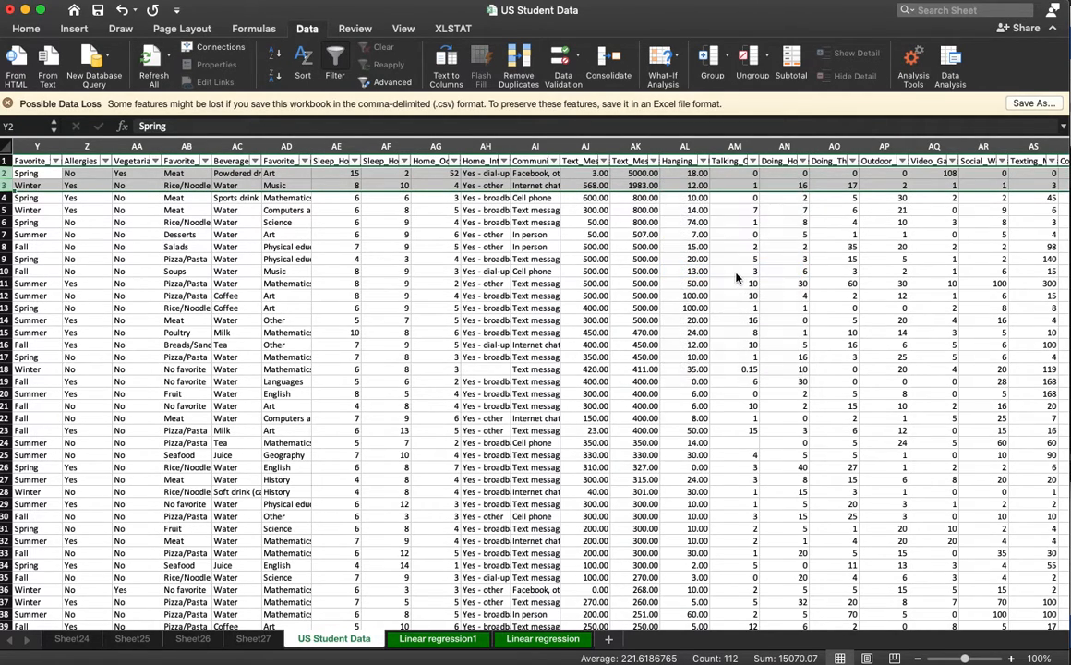
Rerun the Regression tool with input Y range $AJ$2:$AJ$425 and the texts-received X range ending at the same row, output to a new worksheet
{"action": "left_click", "coordinate": [952, 58]}
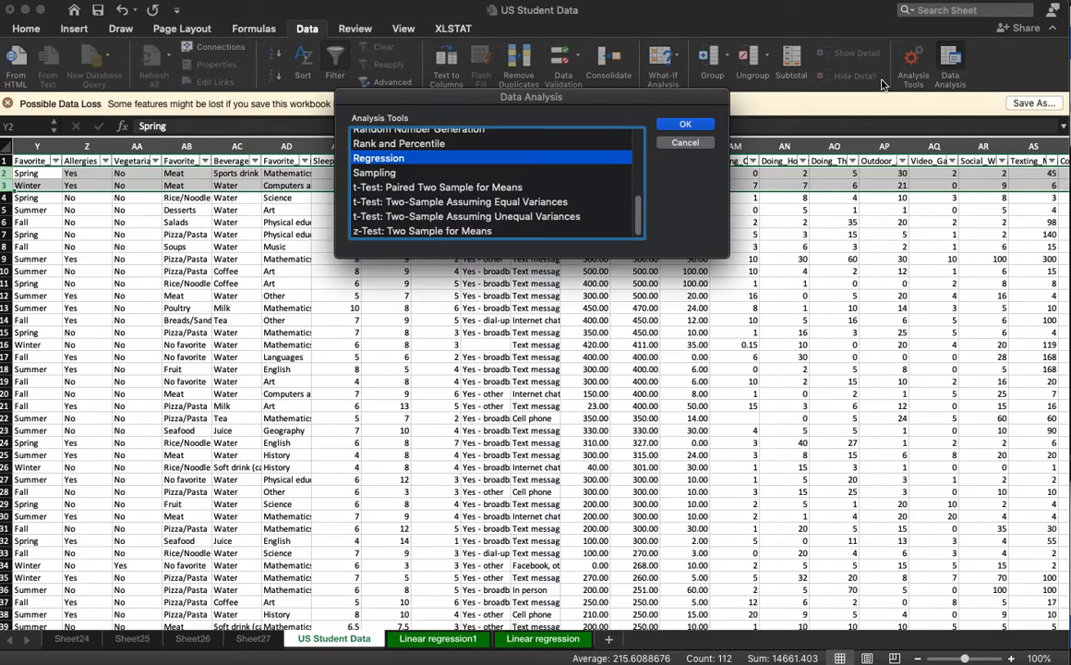
{"action": "left_click", "coordinate": [685, 124]}
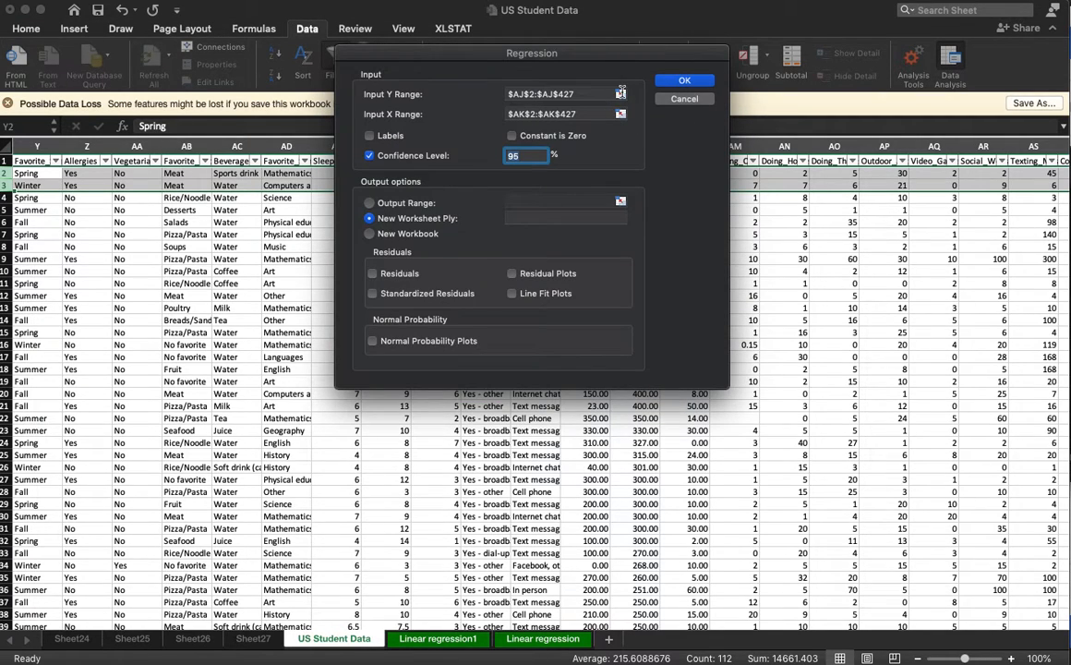
{"action": "left_click", "coordinate": [621, 94]}
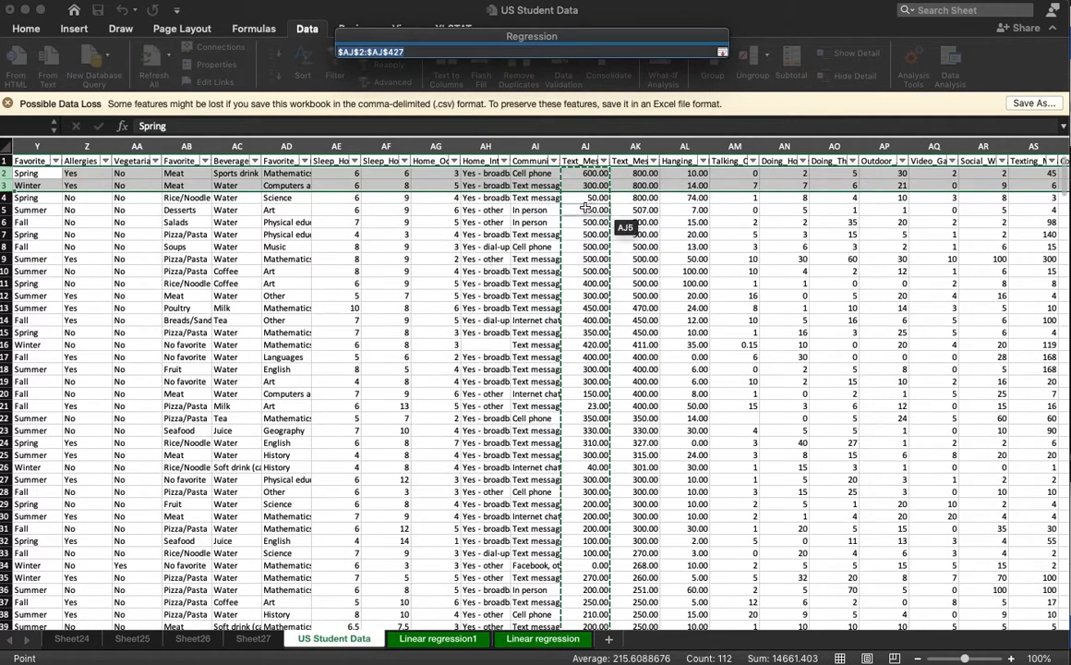
{"action": "left_click", "coordinate": [588, 175]}
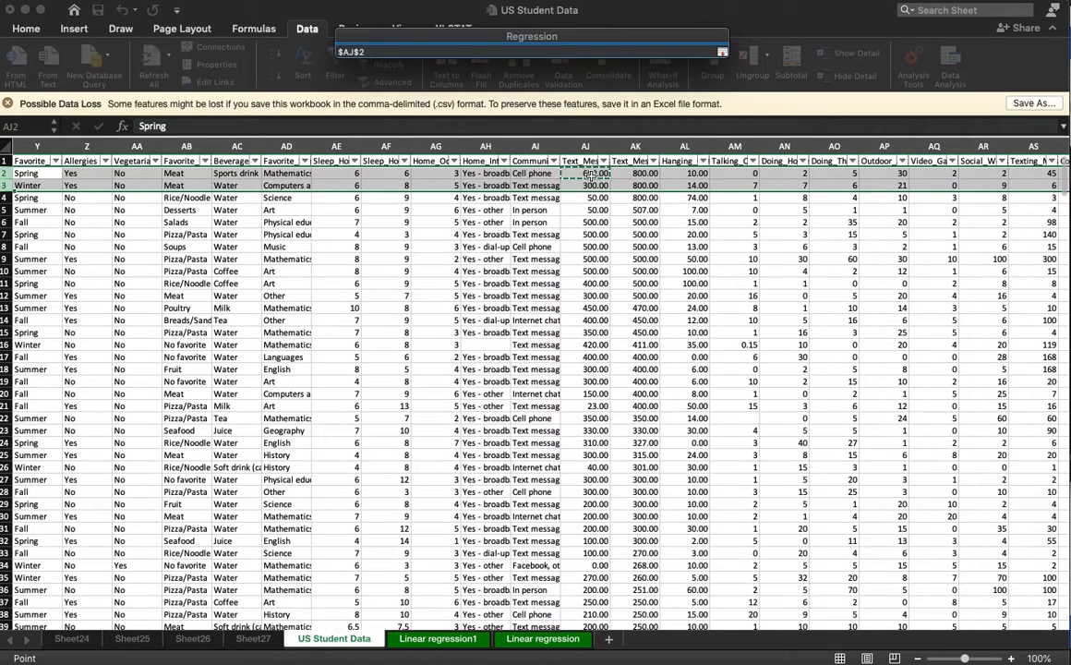
{"action": "key", "text": "super+shift+Down"}
{"action": "key", "text": "Return"}
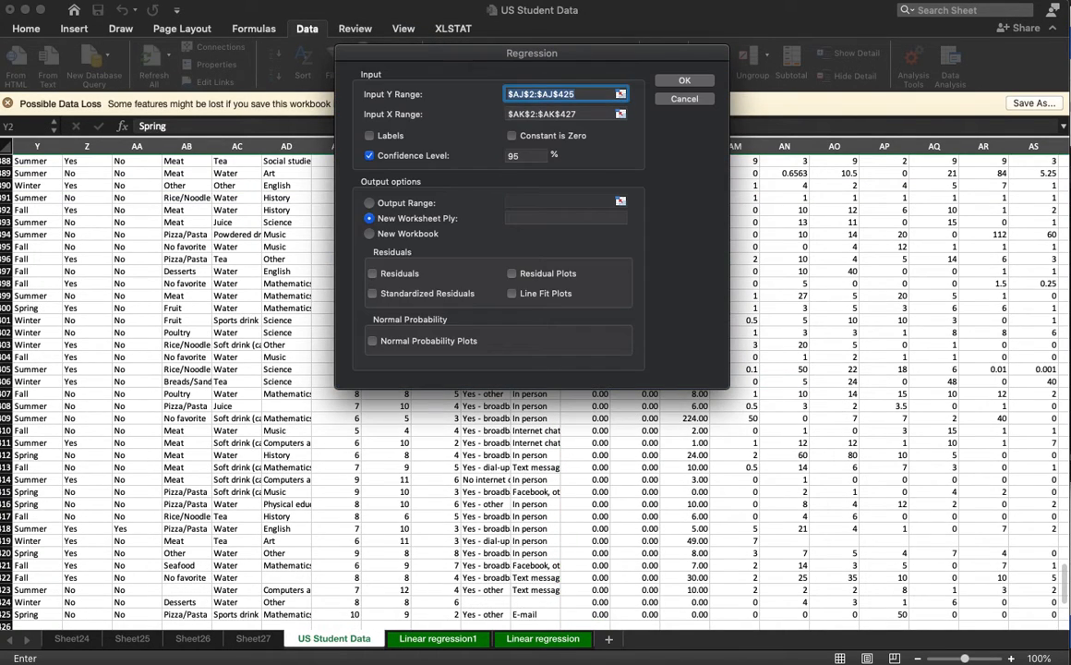
{"action": "left_click", "coordinate": [602, 113]}
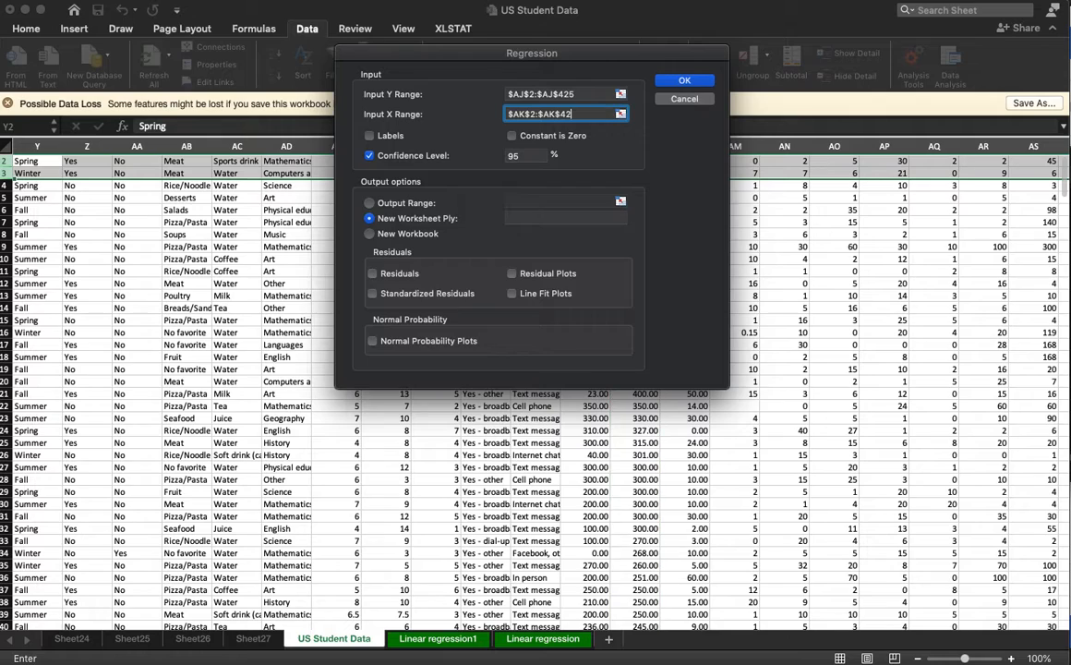
{"action": "key", "text": "Return"}
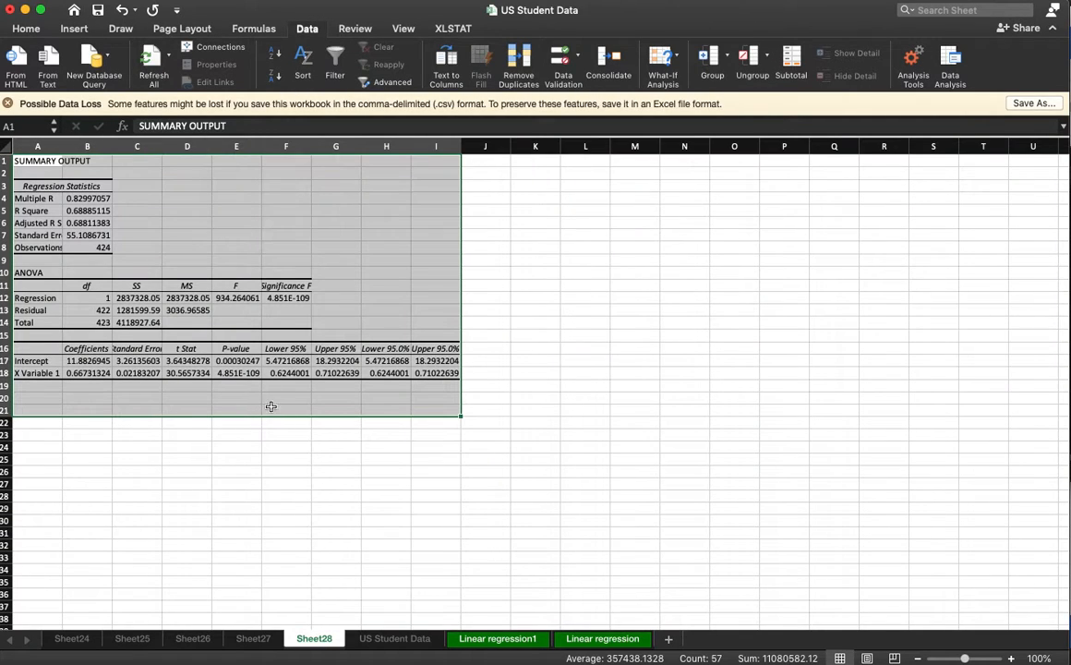
Compare the new output's intercept and R Square with the goodness-of-fit statistics, ANOVA and model parameters on the Linear regression1 sheet
{"action": "left_click", "coordinate": [99, 359]}
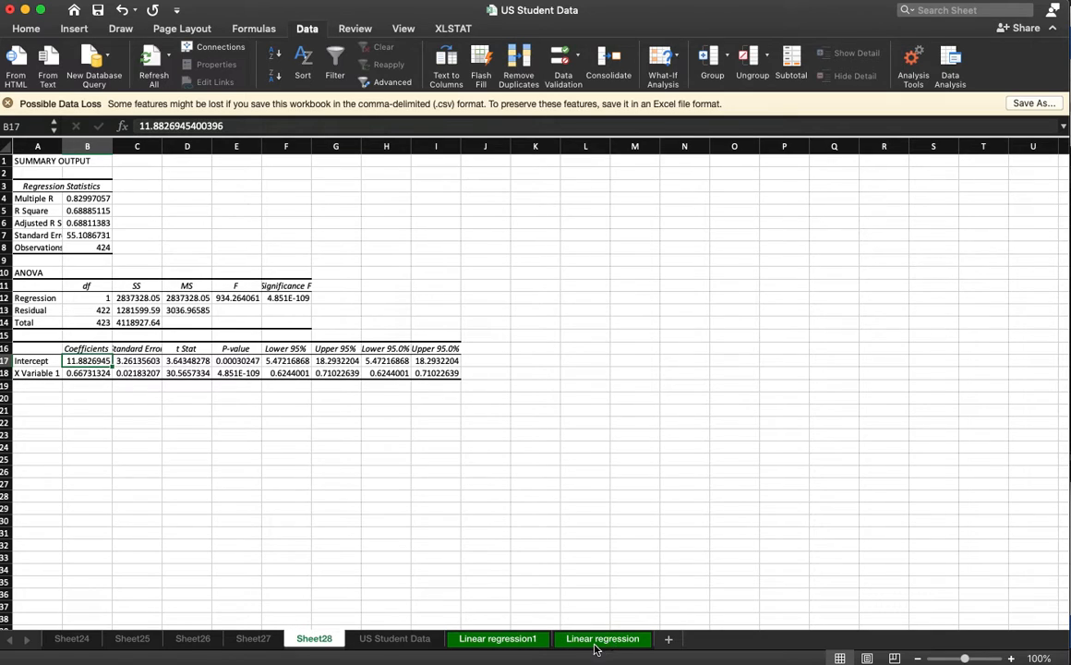
{"action": "left_click", "coordinate": [87, 210]}
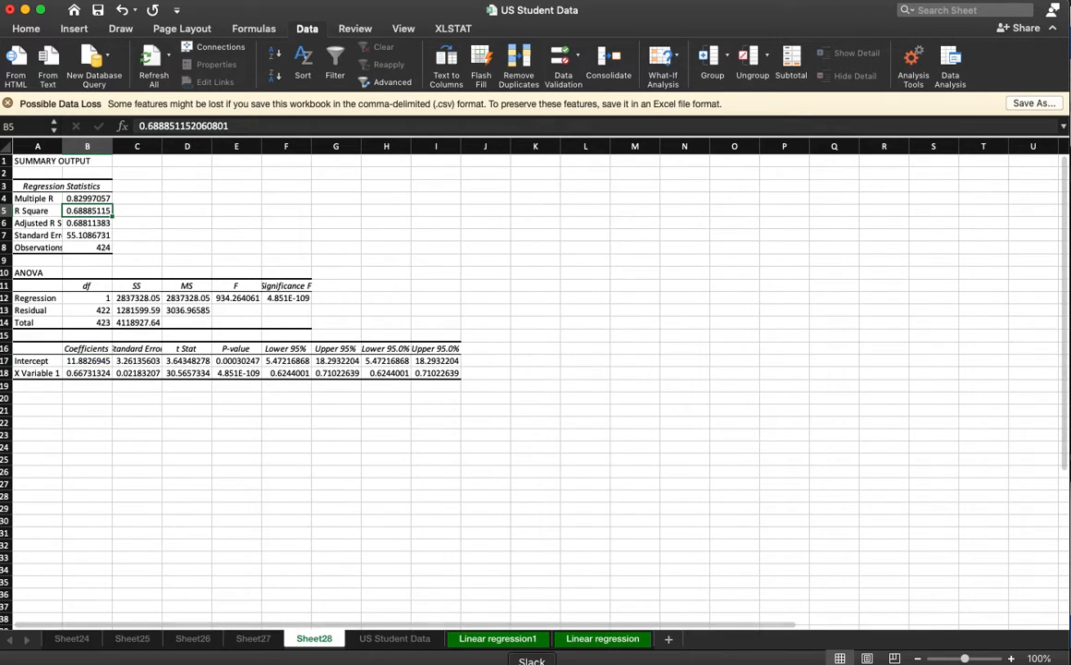
{"action": "left_click", "coordinate": [516, 641]}
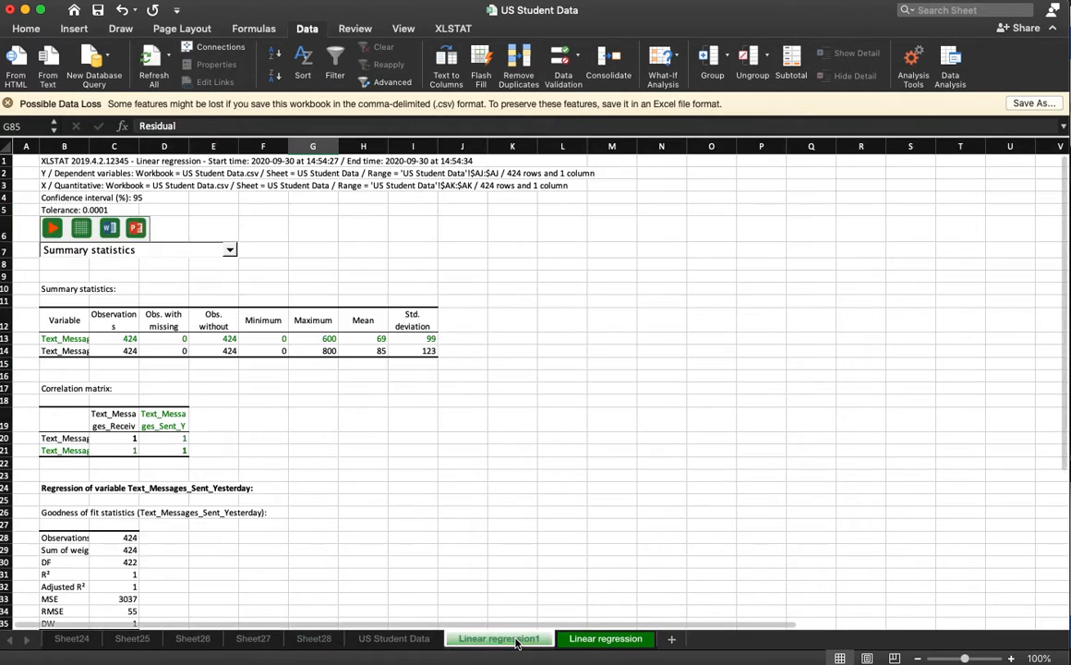
{"action": "scroll", "coordinate": [372, 489], "scroll_direction": "down", "scroll_amount": 5}
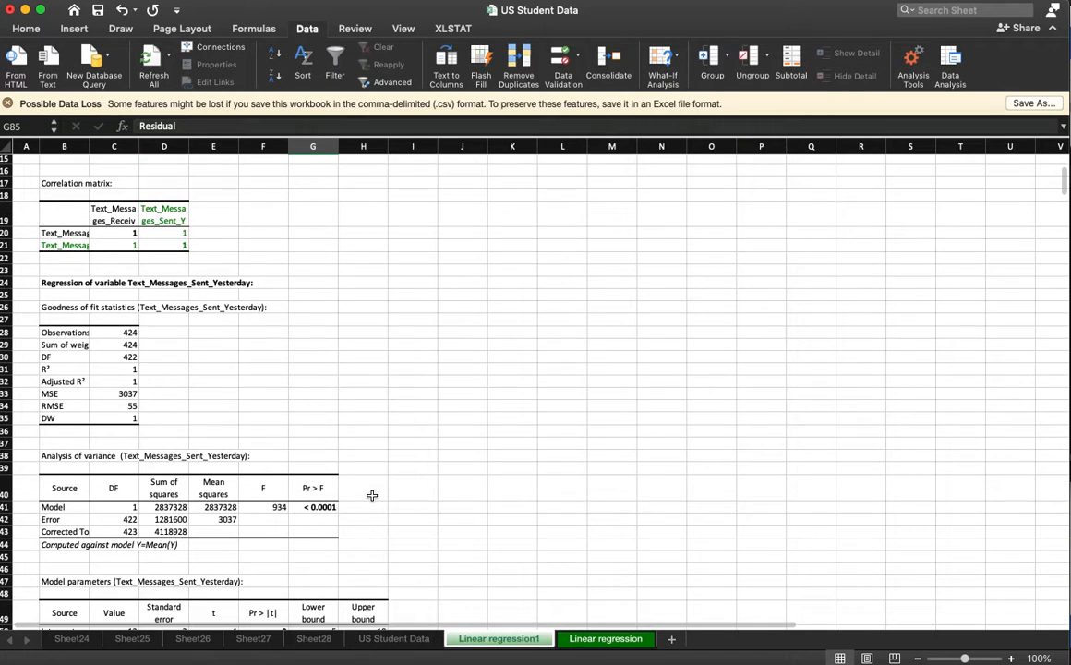
{"action": "scroll", "coordinate": [372, 496], "scroll_direction": "down", "scroll_amount": 5}
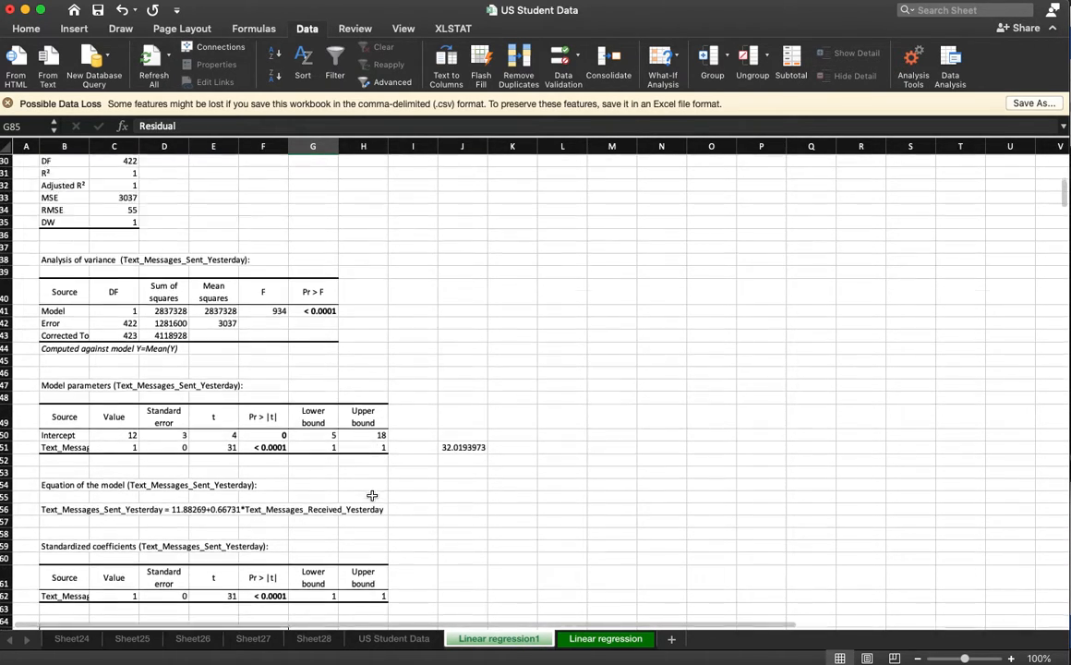
{"action": "scroll", "coordinate": [372, 496], "scroll_direction": "up", "scroll_amount": 10}
{"action": "scroll", "coordinate": [373, 496], "scroll_direction": "down", "scroll_amount": 3}
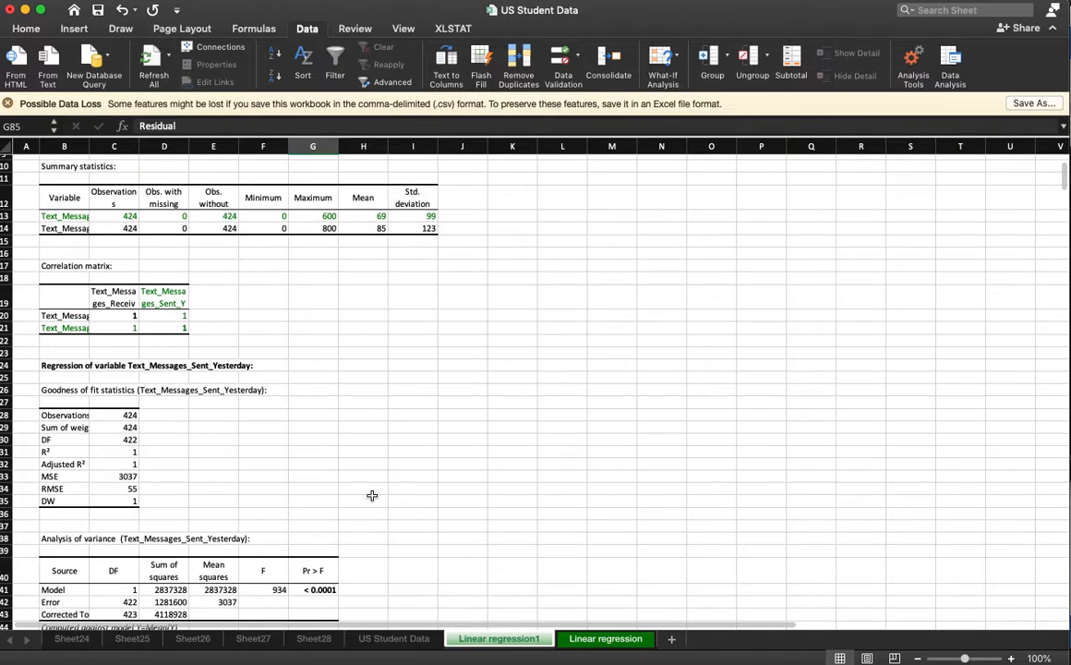
{"action": "scroll", "coordinate": [372, 496], "scroll_direction": "down", "scroll_amount": 3}
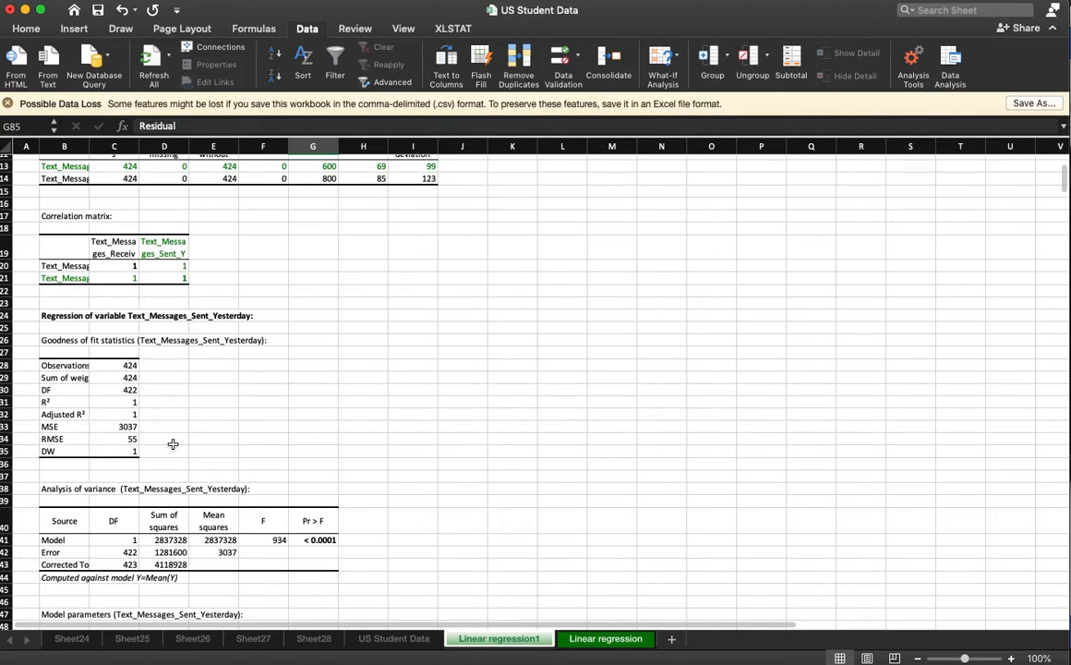
{"action": "left_click", "coordinate": [125, 412]}
{"action": "scroll", "coordinate": [158, 430], "scroll_direction": "down", "scroll_amount": 3}
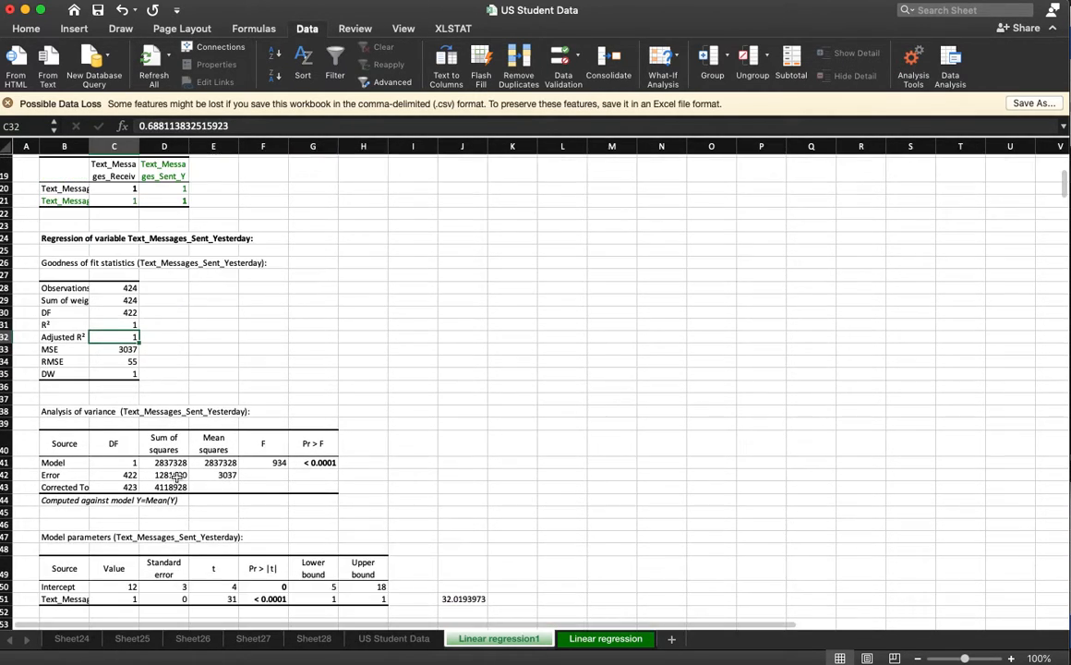
Copy the two coefficient rows of Linear regression1's model parameters table and paste them as values at A23 below the new regression output
{"action": "scroll", "coordinate": [141, 468], "scroll_direction": "down", "scroll_amount": 2}
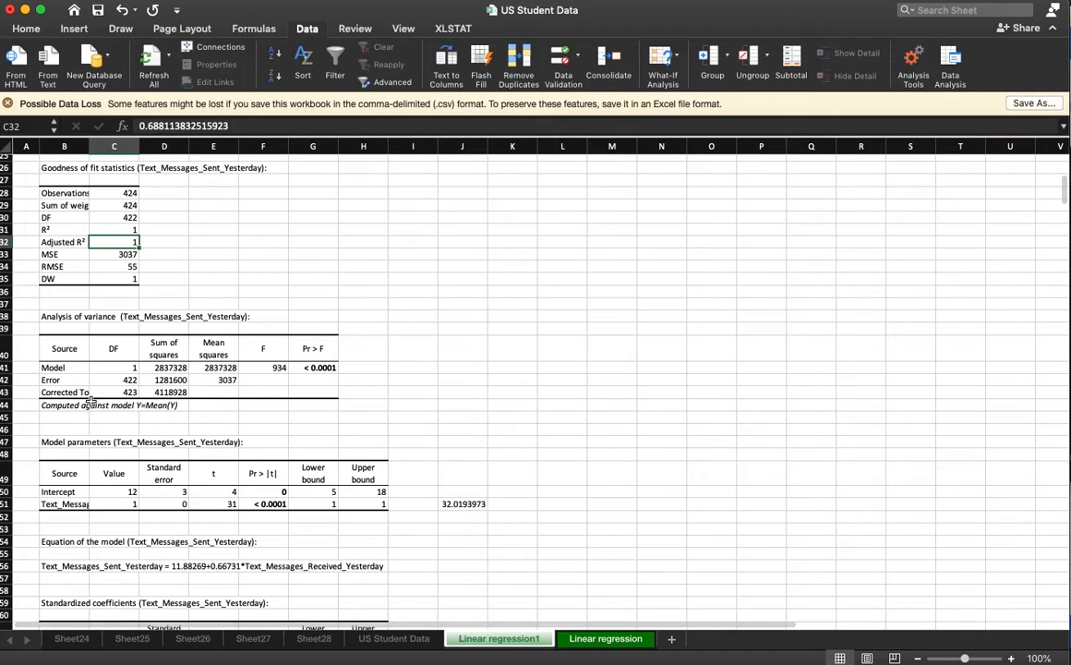
{"action": "left_click_drag", "start_coordinate": [68, 490], "coordinate": [367, 508]}
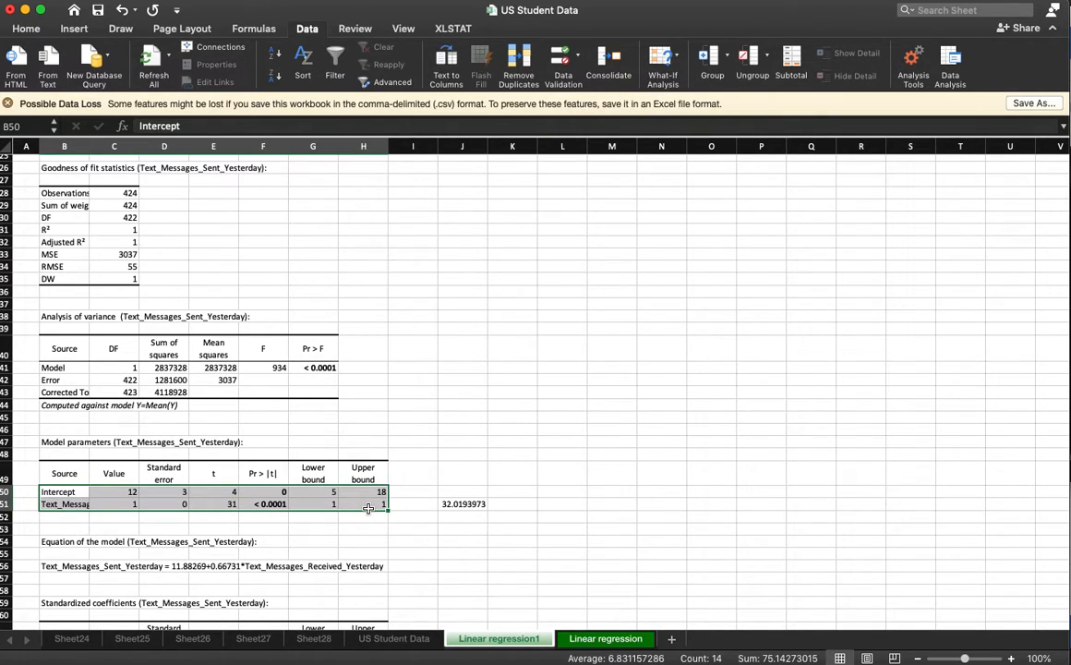
{"action": "key", "text": "super+c"}
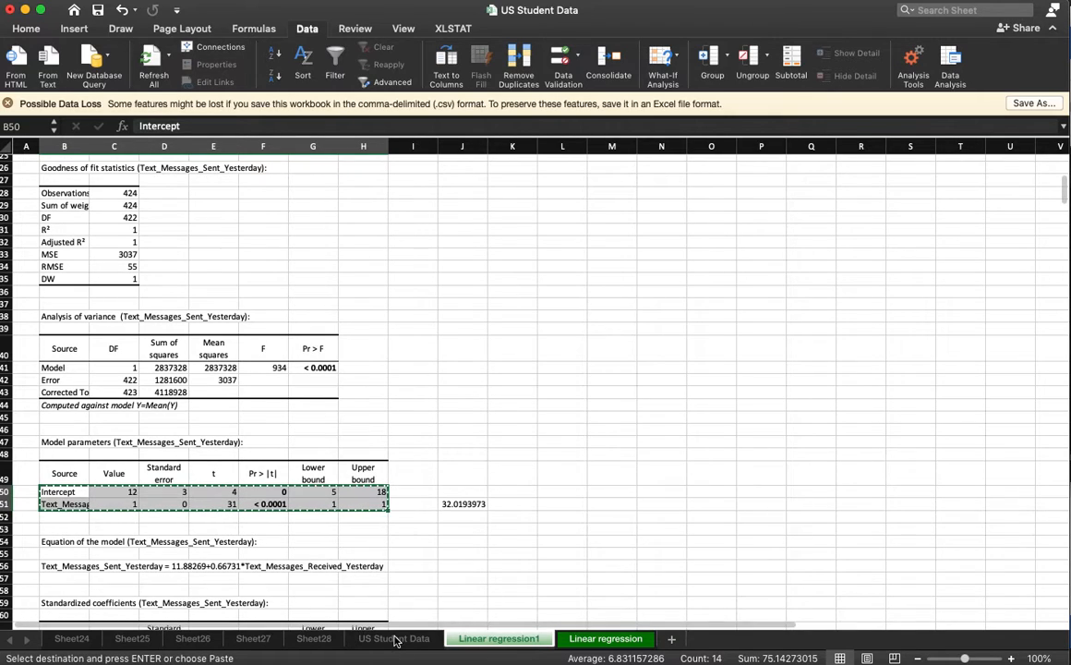
{"action": "left_click", "coordinate": [325, 641]}
{"action": "left_click", "coordinate": [46, 434]}
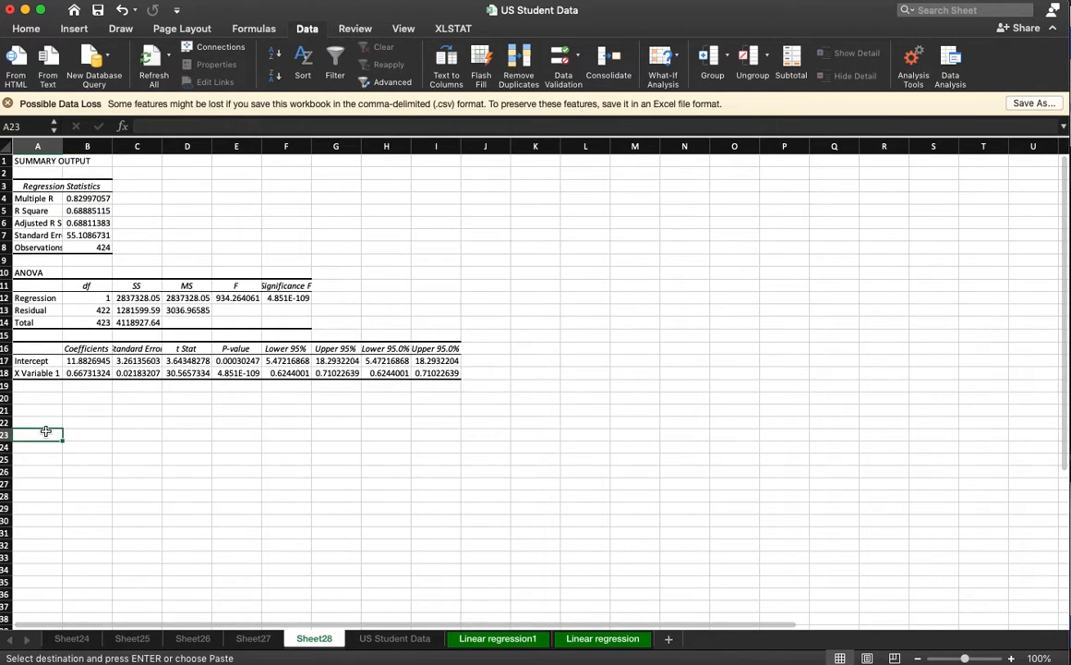
{"action": "left_click", "coordinate": [26, 28]}
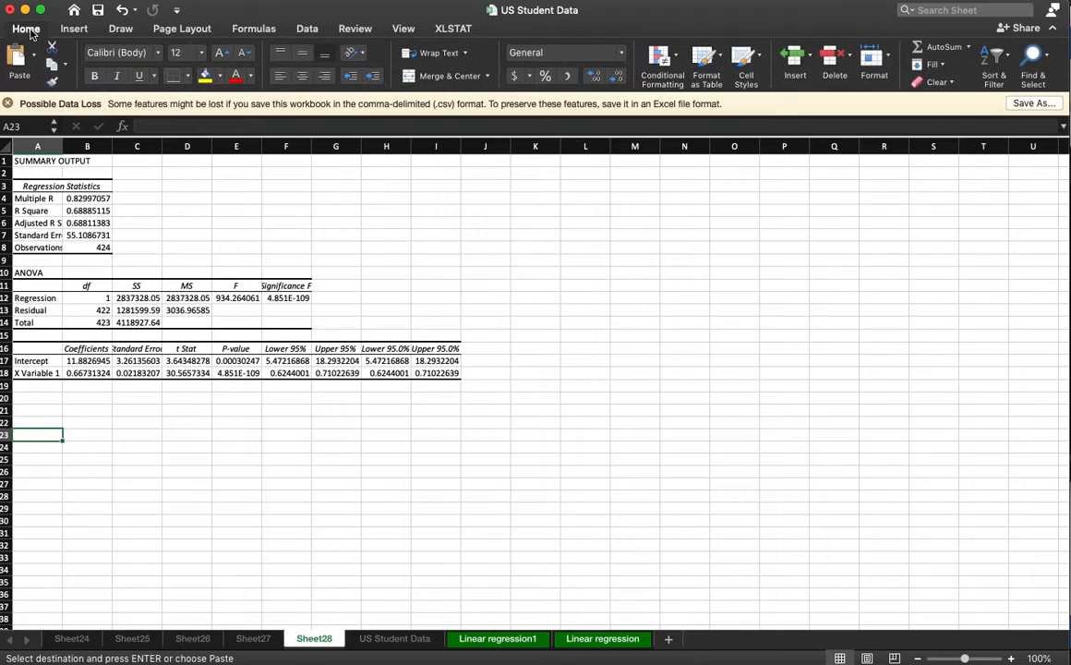
{"action": "left_click", "coordinate": [33, 53]}
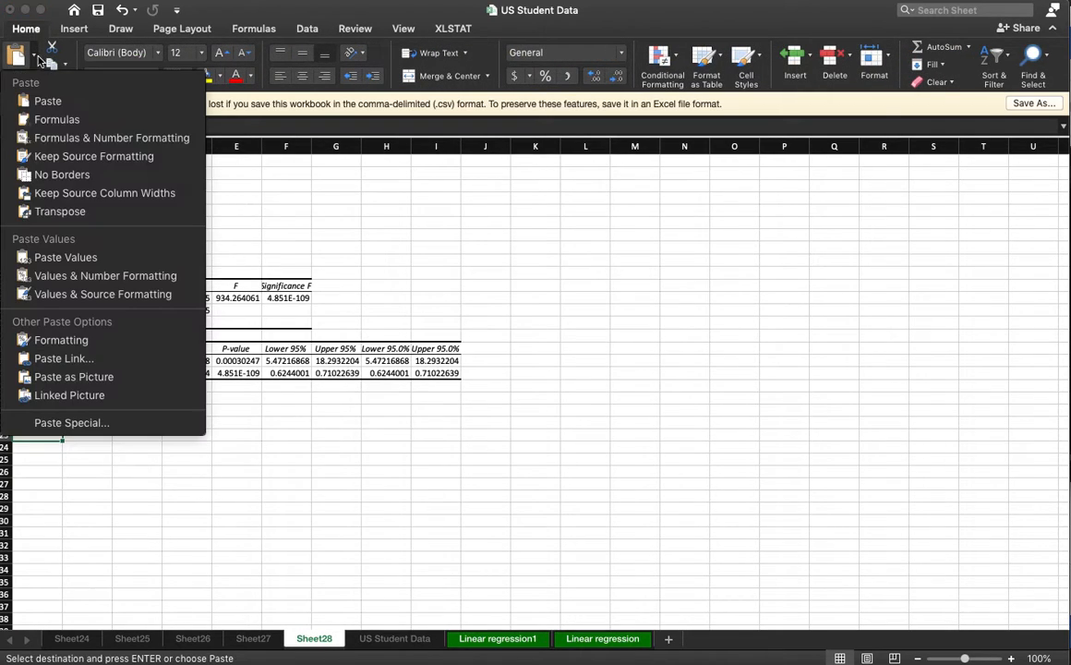
{"action": "left_click", "coordinate": [46, 250]}
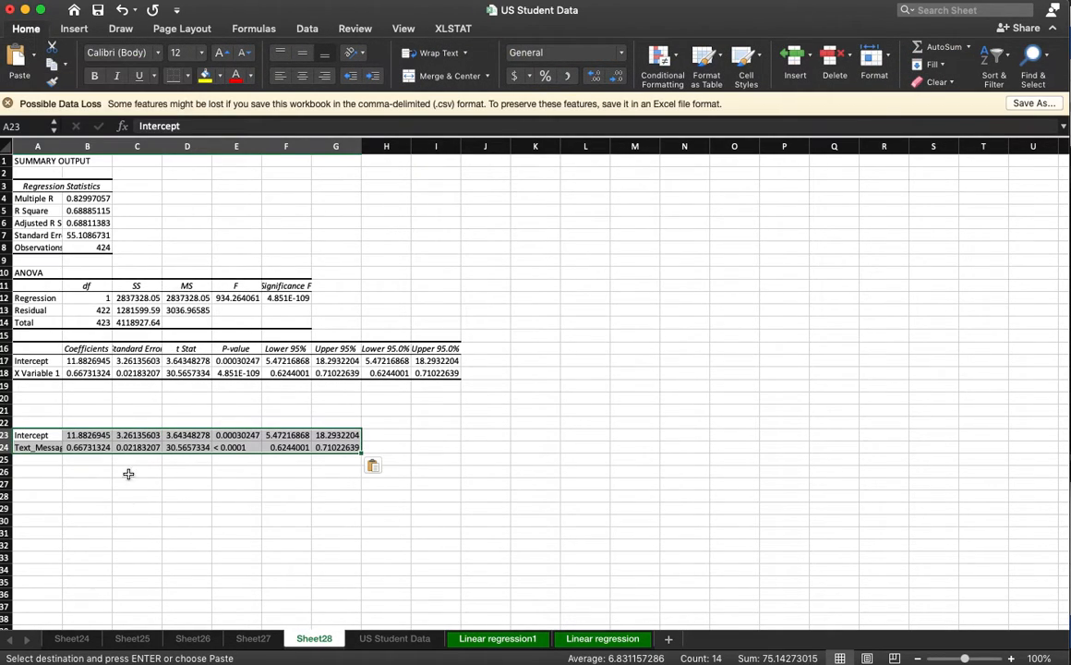